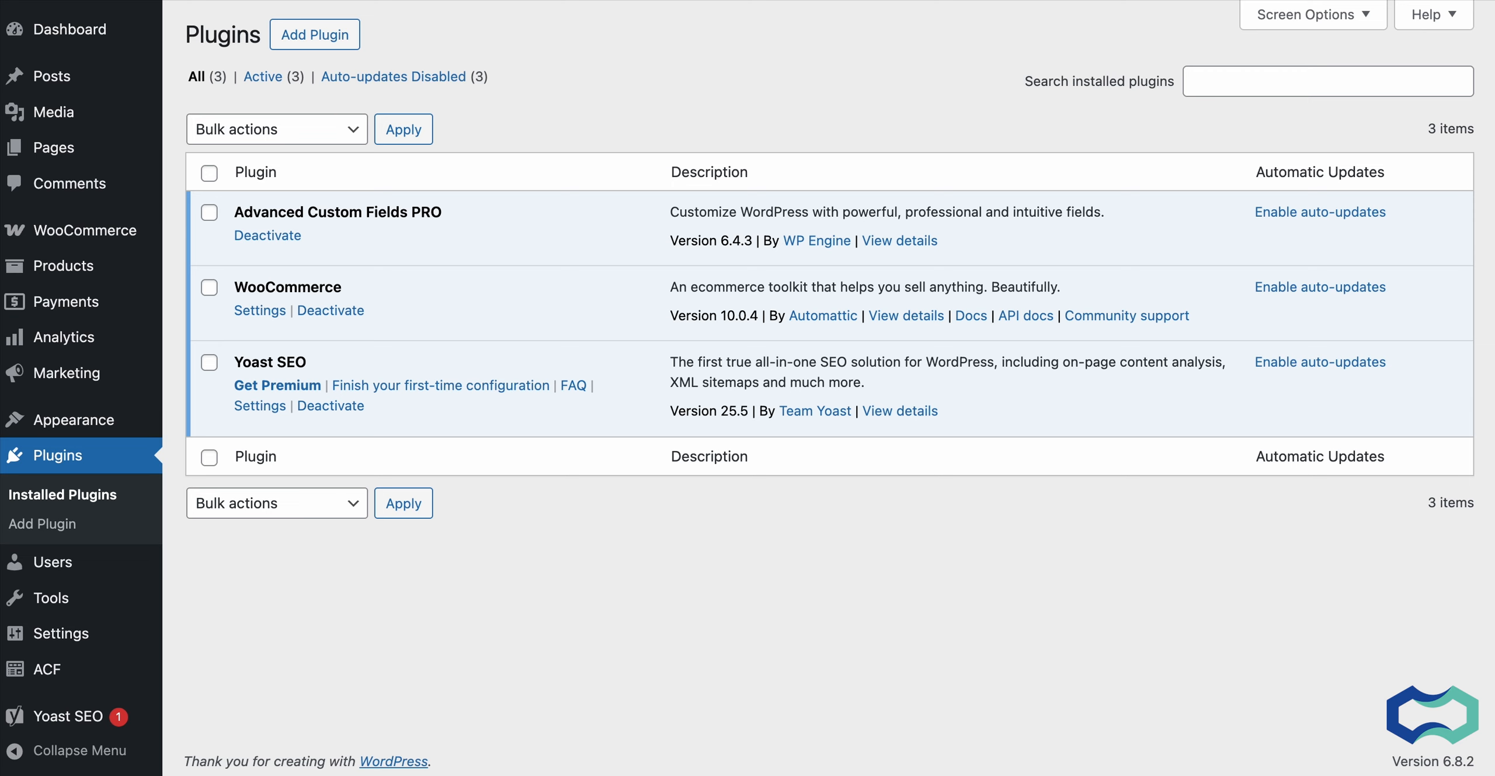
# Upload the air-wp-sync-for-woocommerce-test.zip plugin from the Documents folder, install it and activate it.
pyautogui.click(332, 36)
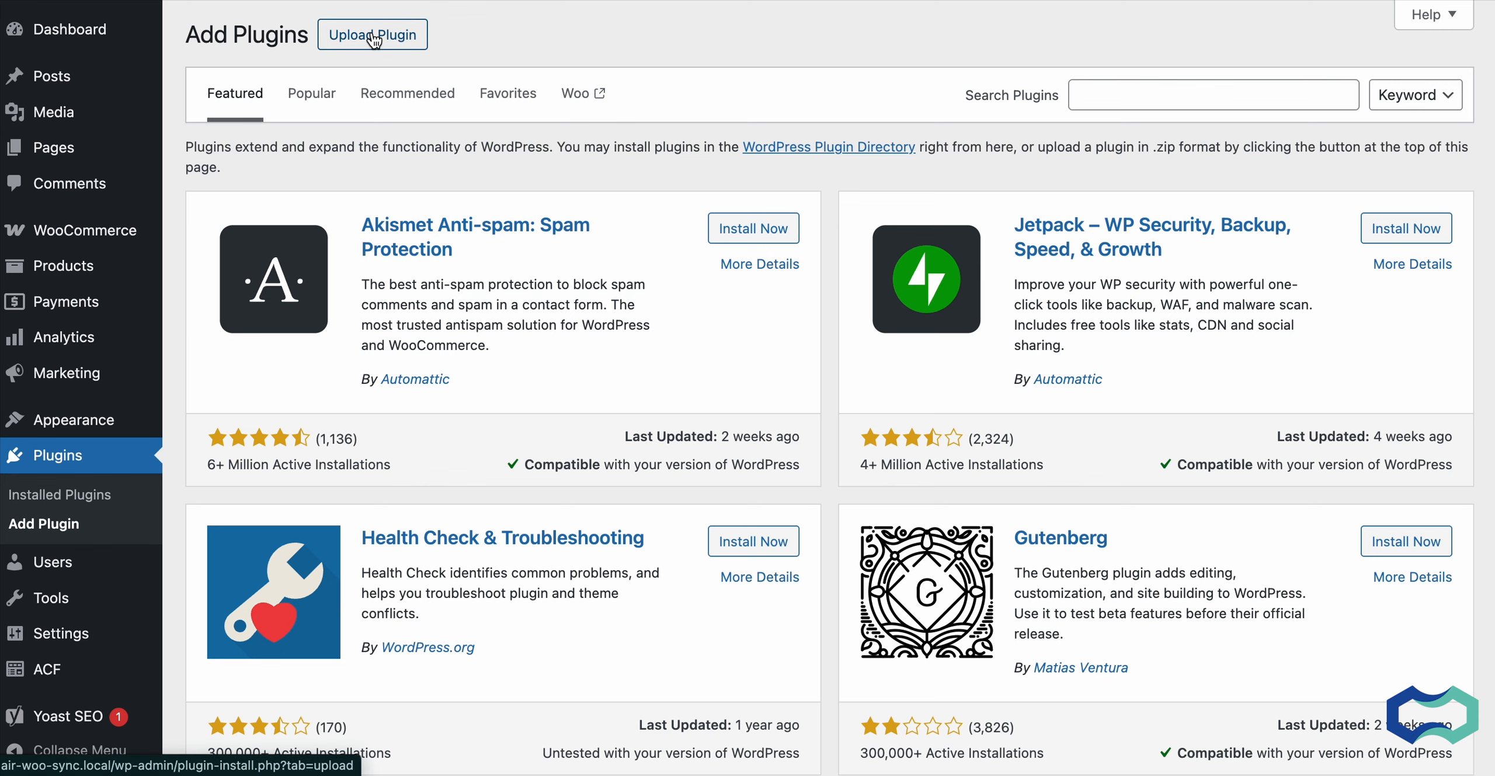
pyautogui.click(374, 38)
pyautogui.click(656, 224)
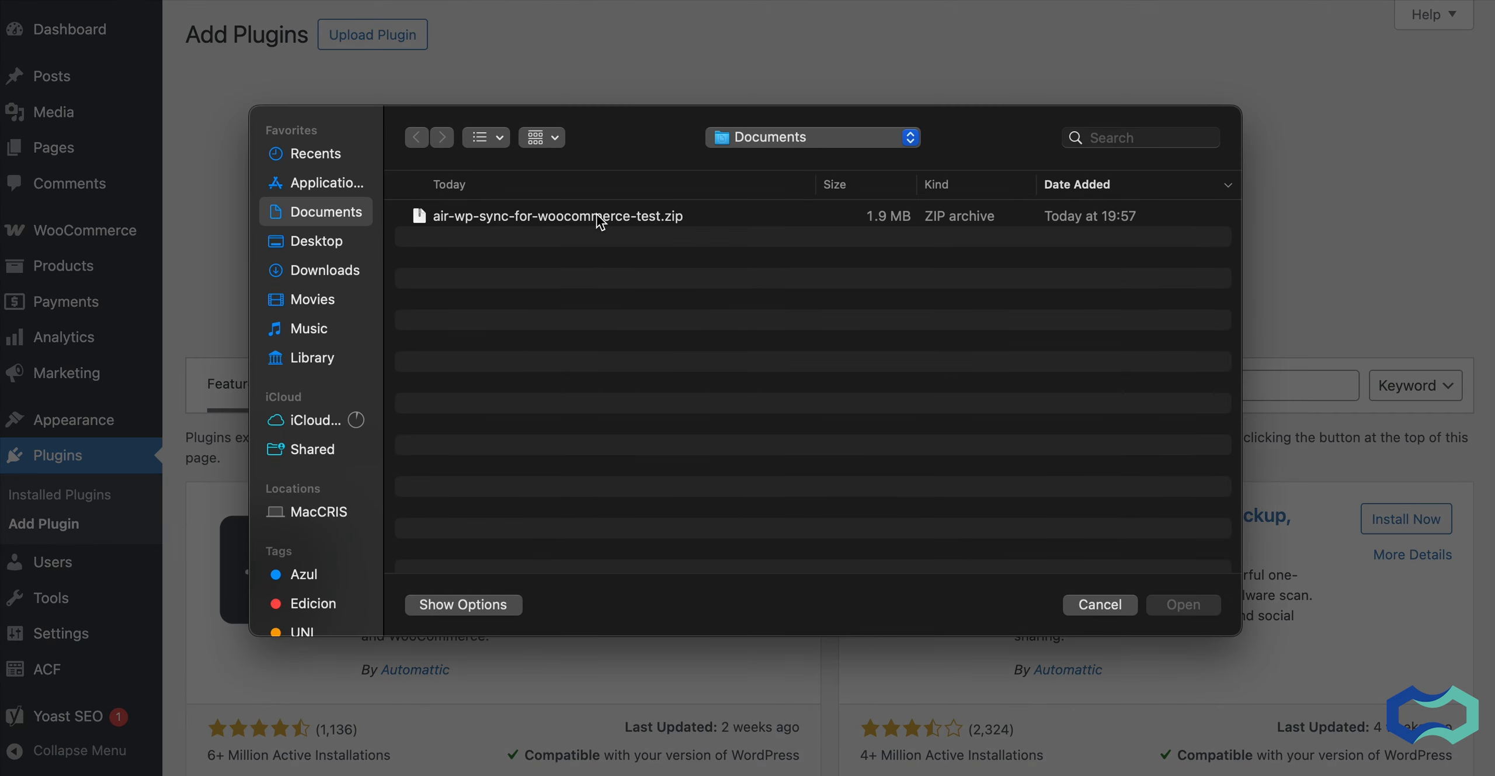
pyautogui.click(599, 217)
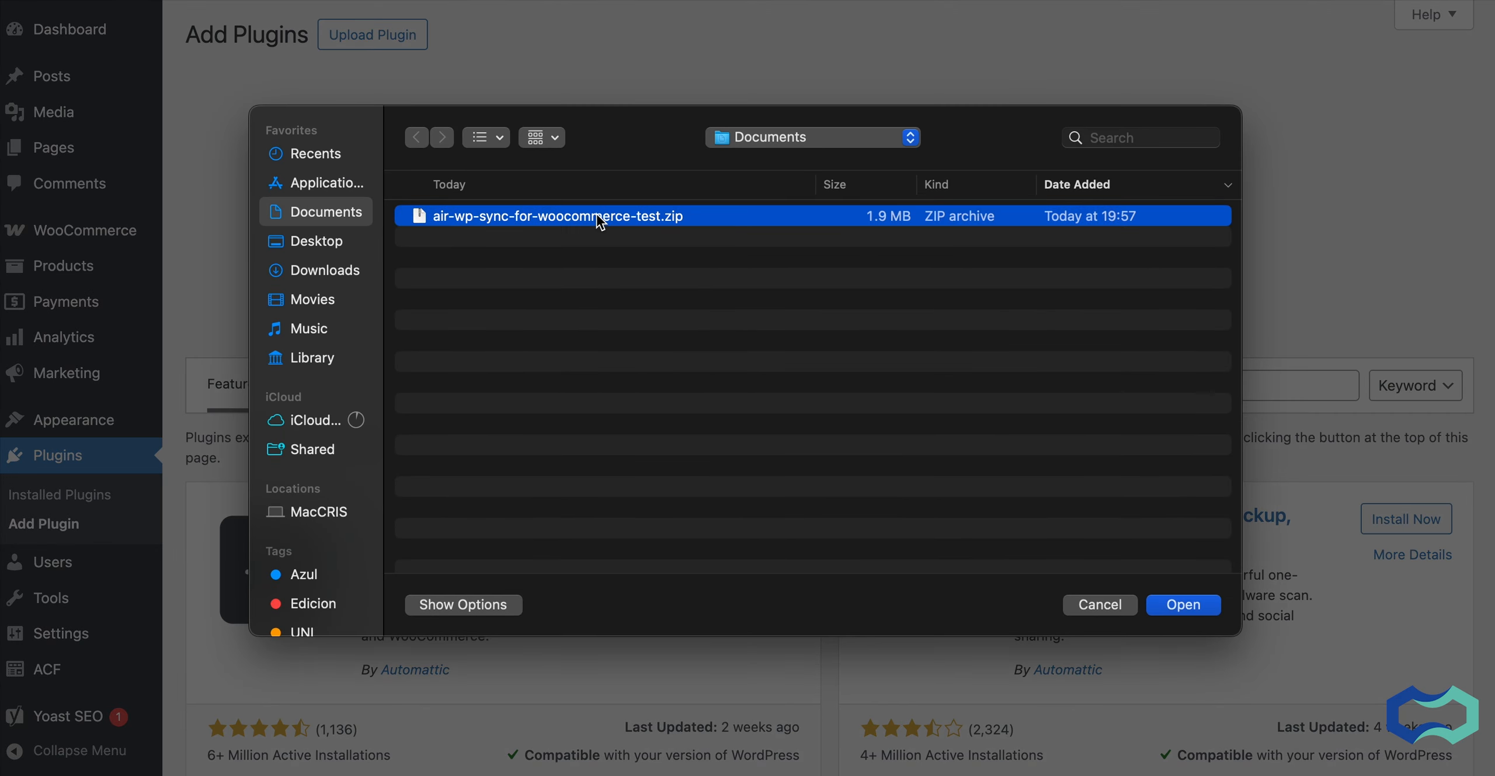
pyautogui.click(1176, 605)
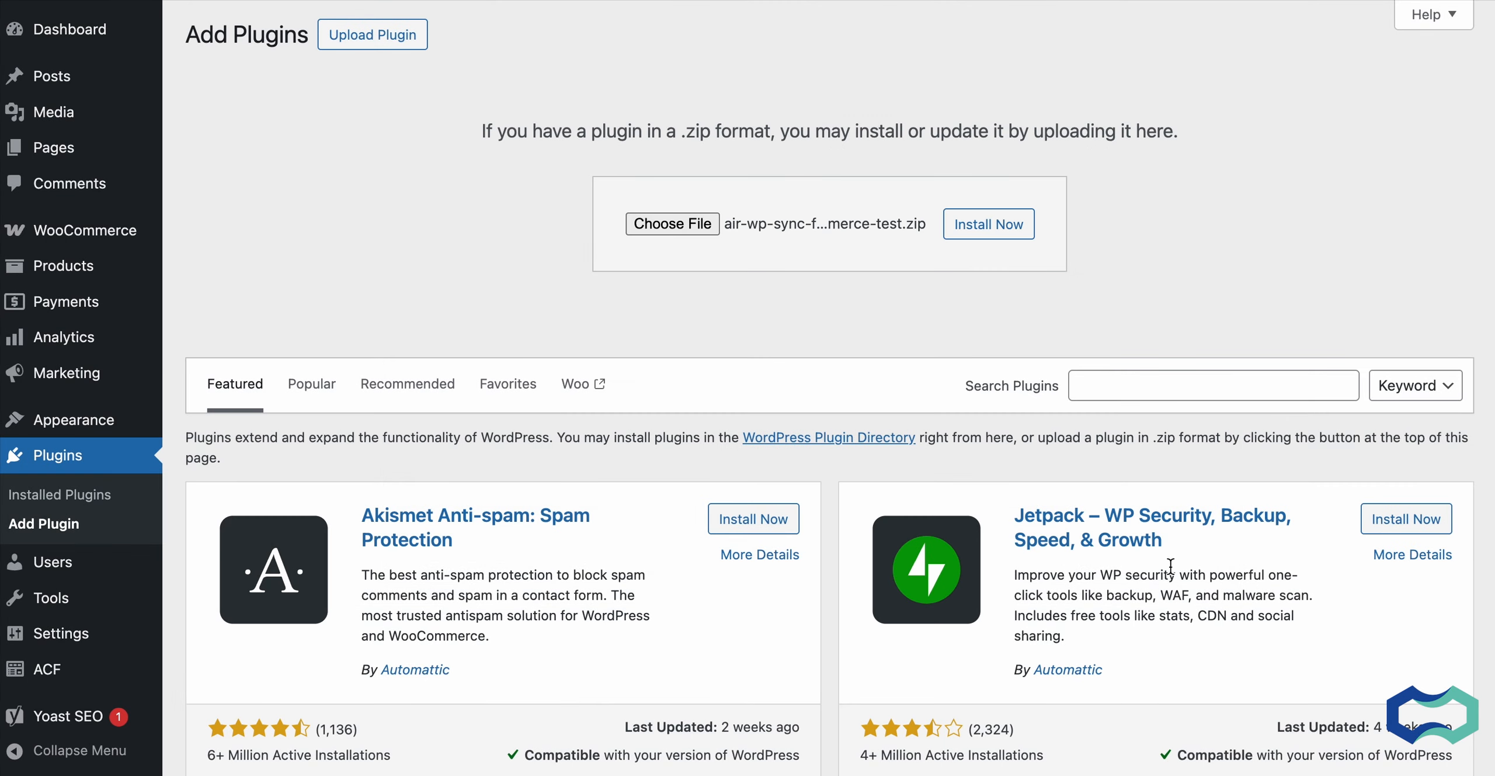
pyautogui.click(987, 238)
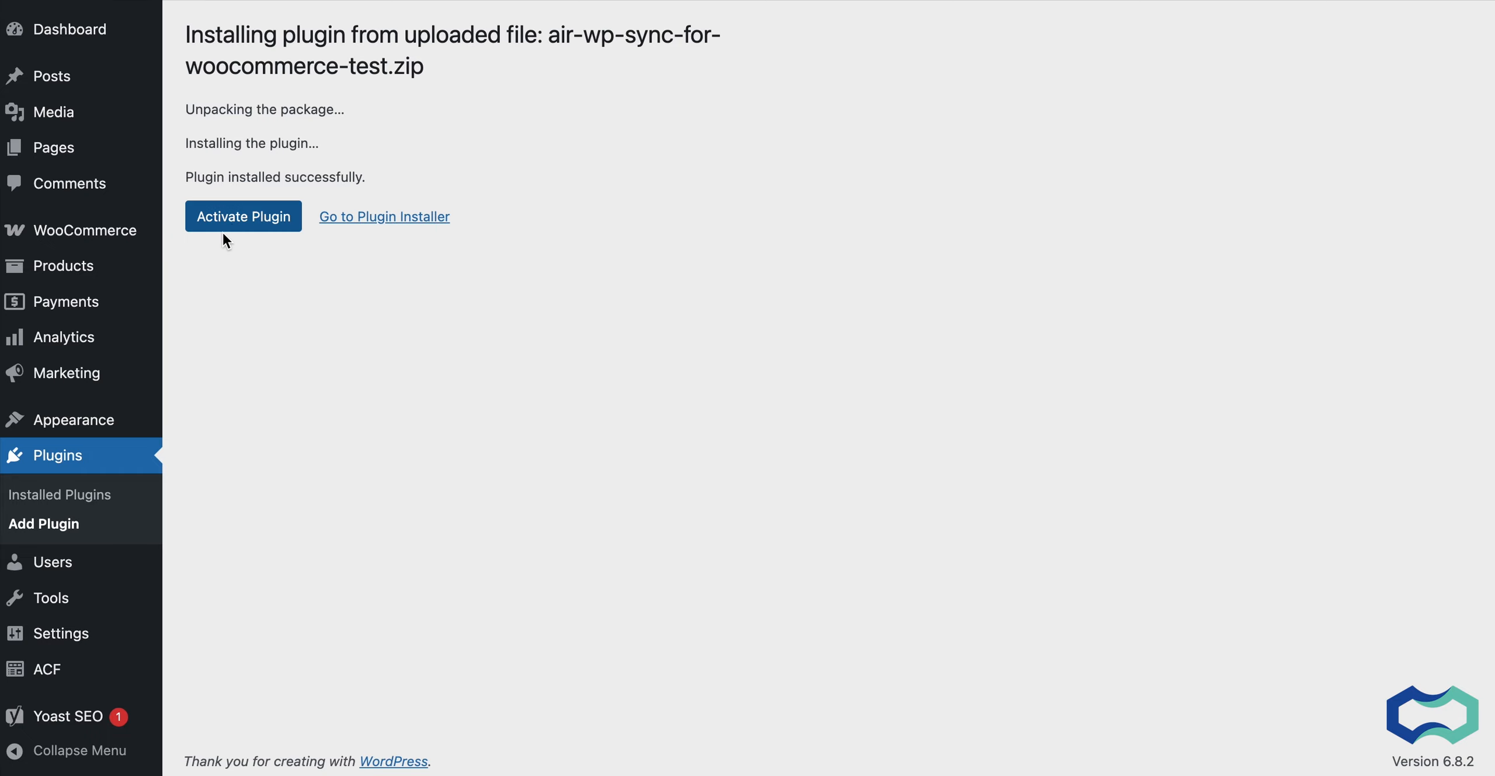
pyautogui.click(242, 223)
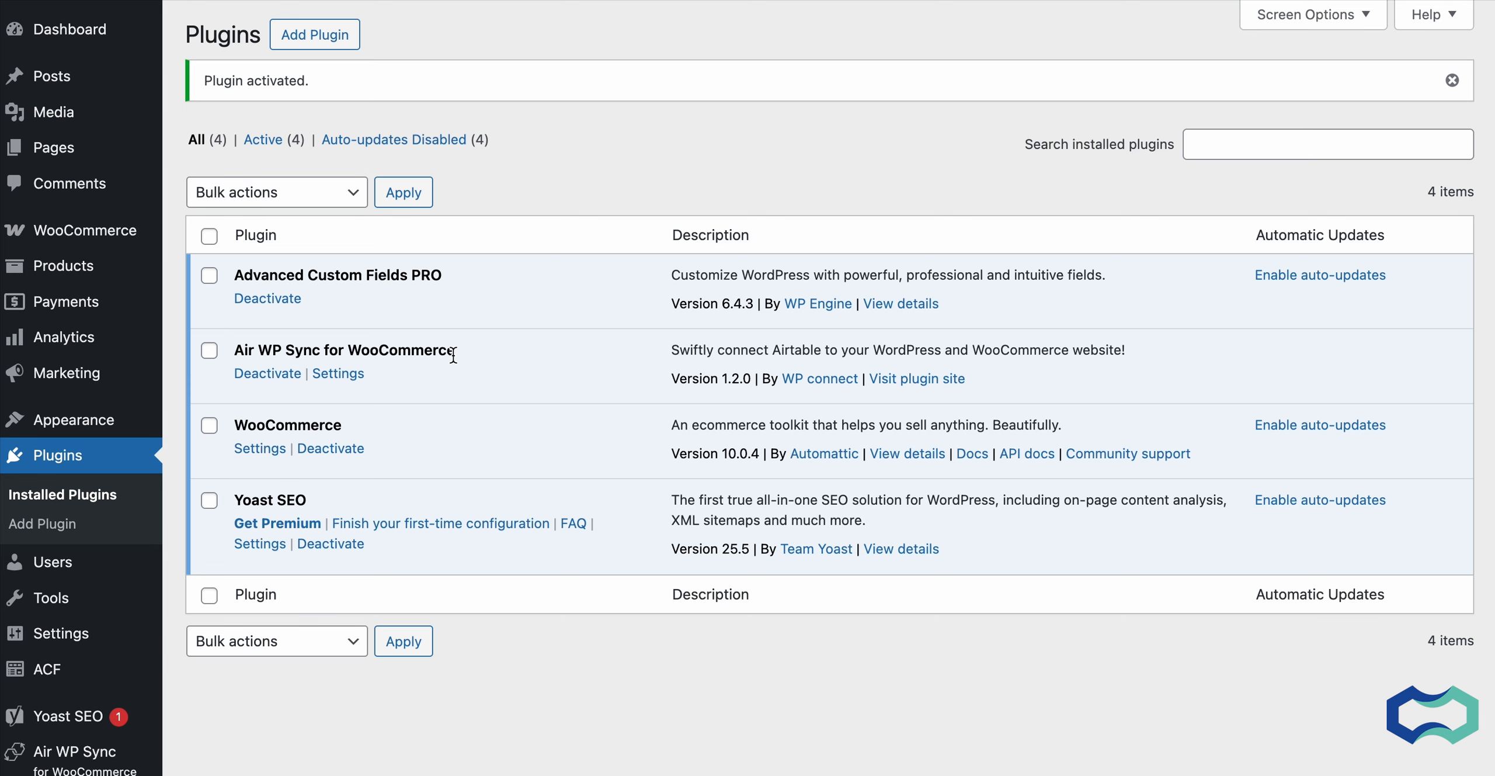
# Start the Air WP Sync for WooCommerce setup and continue with the additional Air WP Sync plugin deactivated.
pyautogui.click(87, 751)
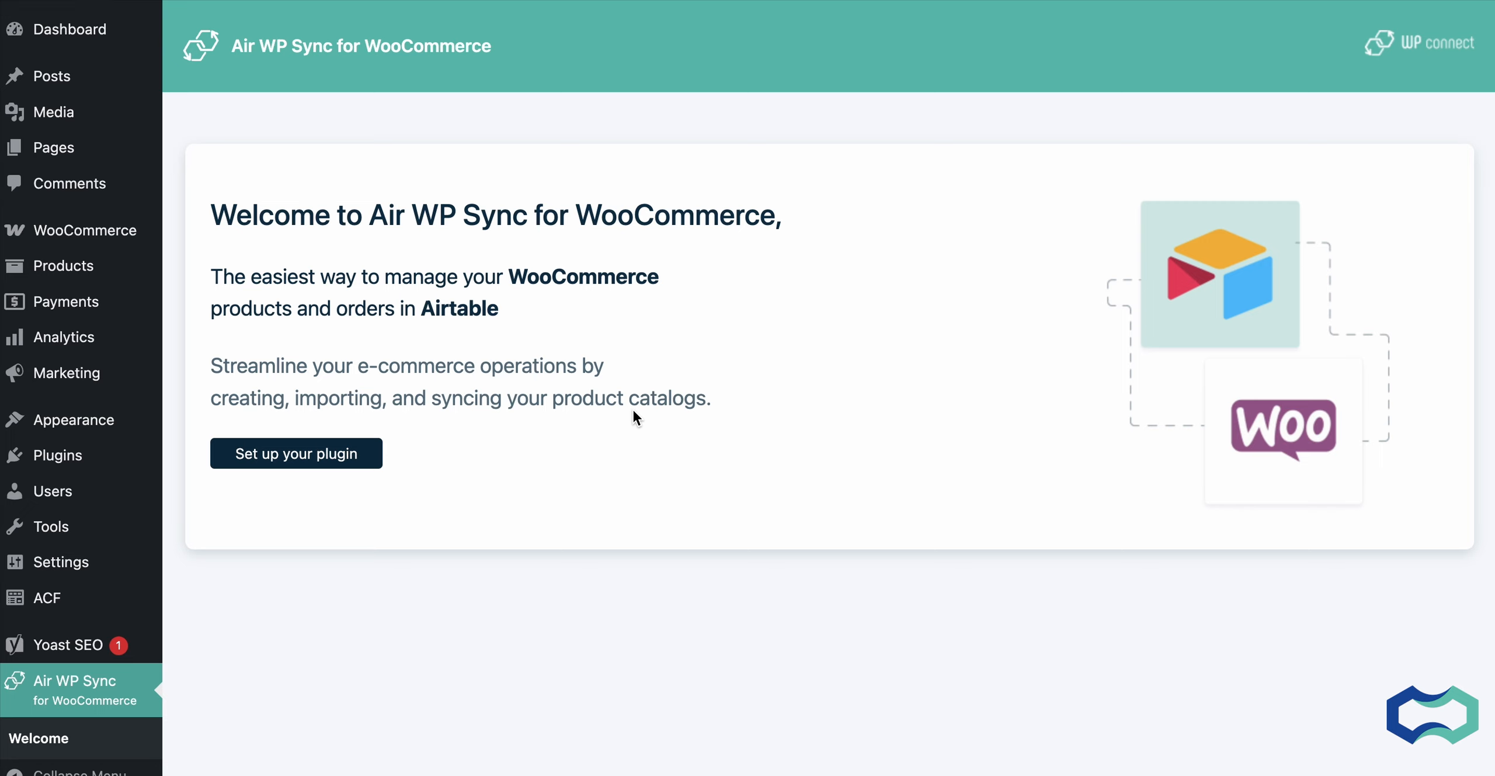
pyautogui.click(333, 463)
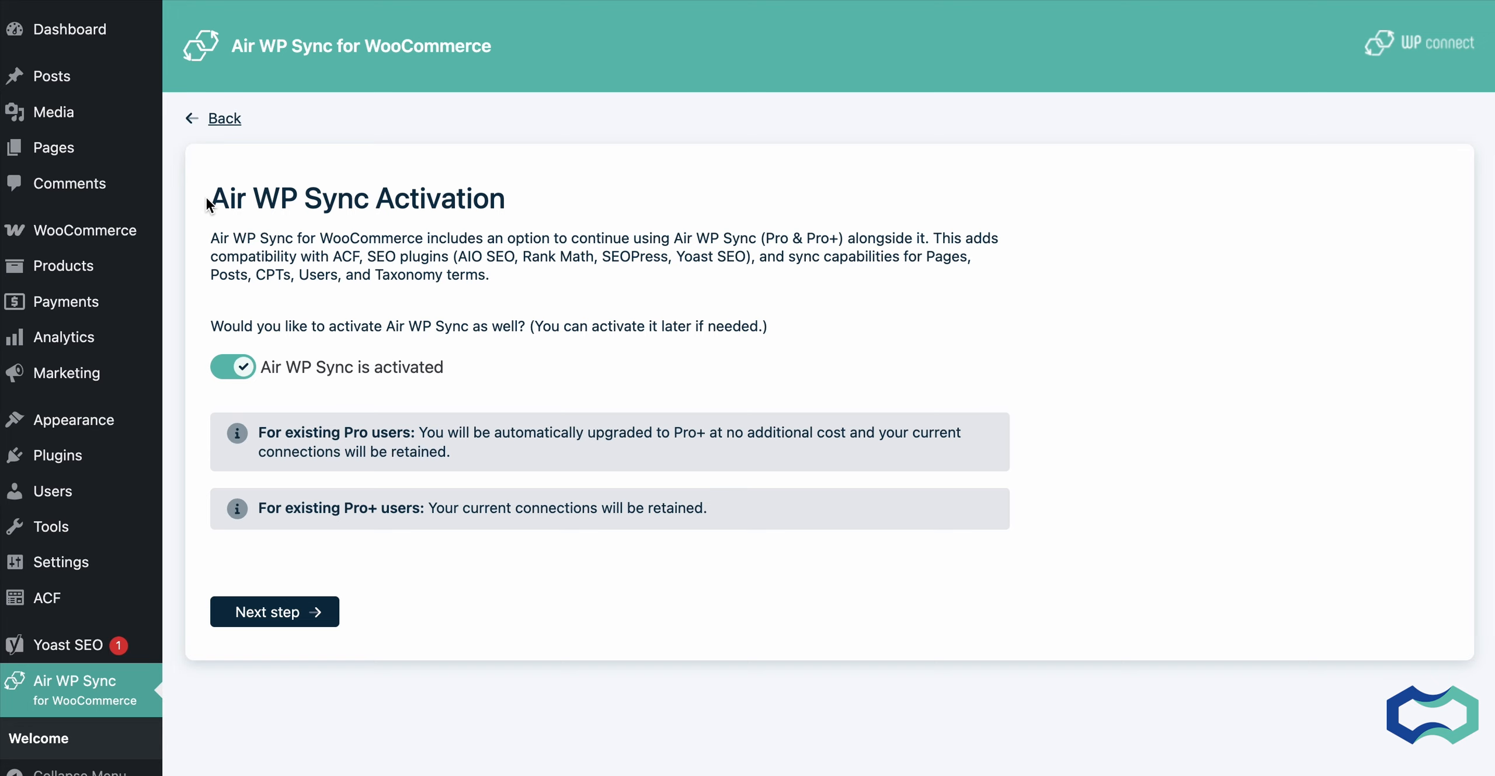
pyautogui.click(242, 371)
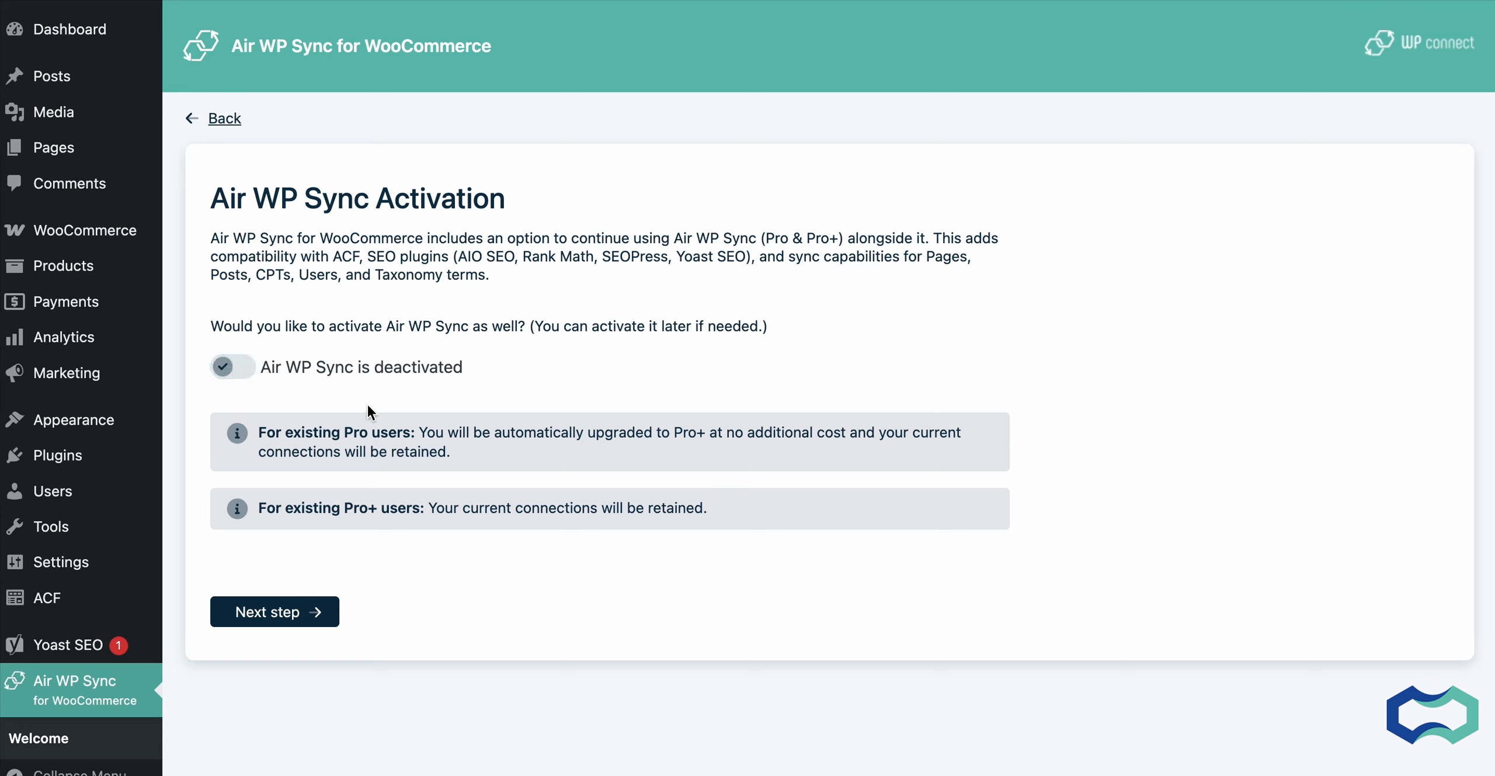
pyautogui.click(289, 618)
# Copy the plugin's license key from the WP connect account orders, paste it into the setup's license field and continue.
pyautogui.click(295, 312)
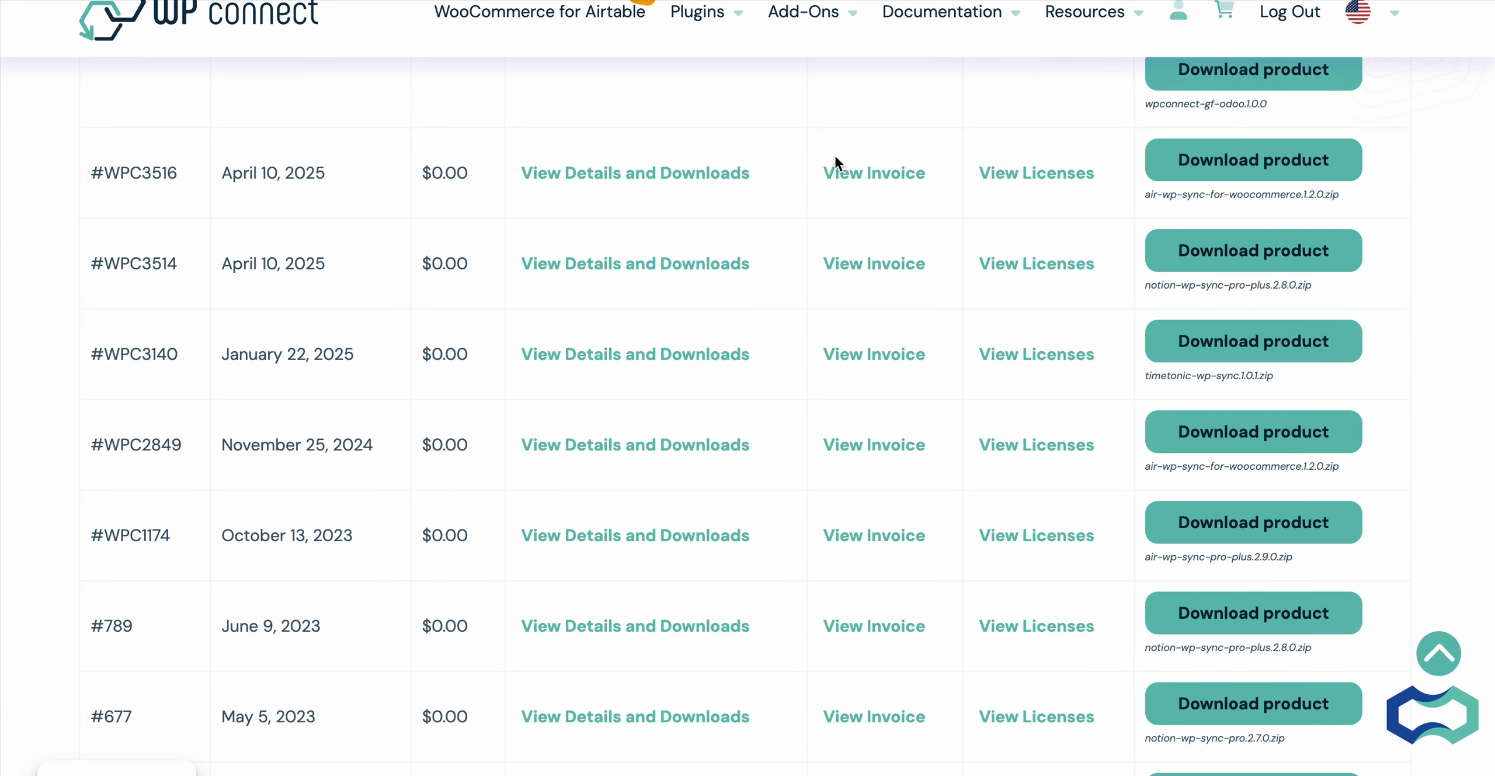
pyautogui.click(1034, 460)
pyautogui.click(650, 556)
pyautogui.doubleClick(645, 594)
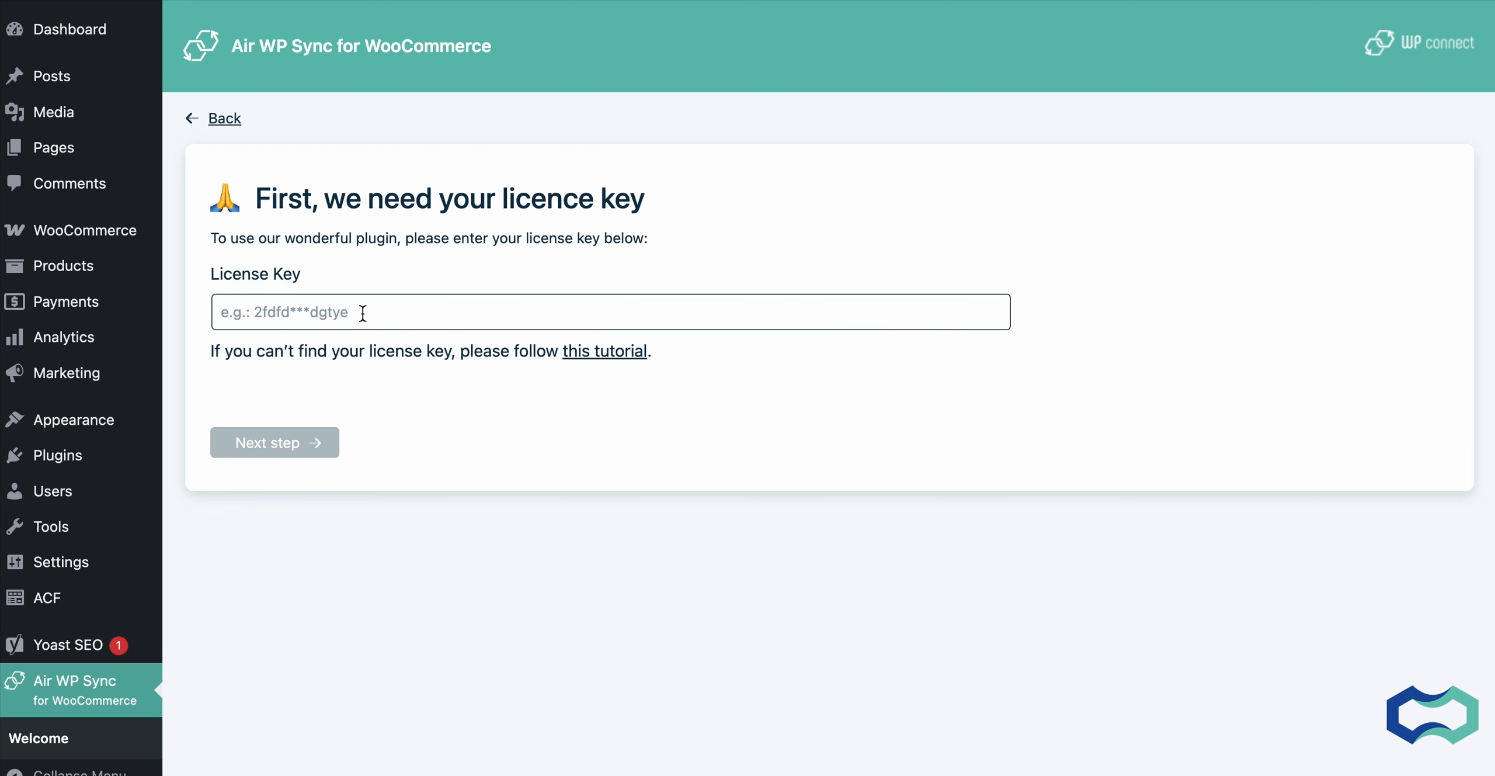
pyautogui.hotkey('ctrl', 'v')
pyautogui.click(290, 445)
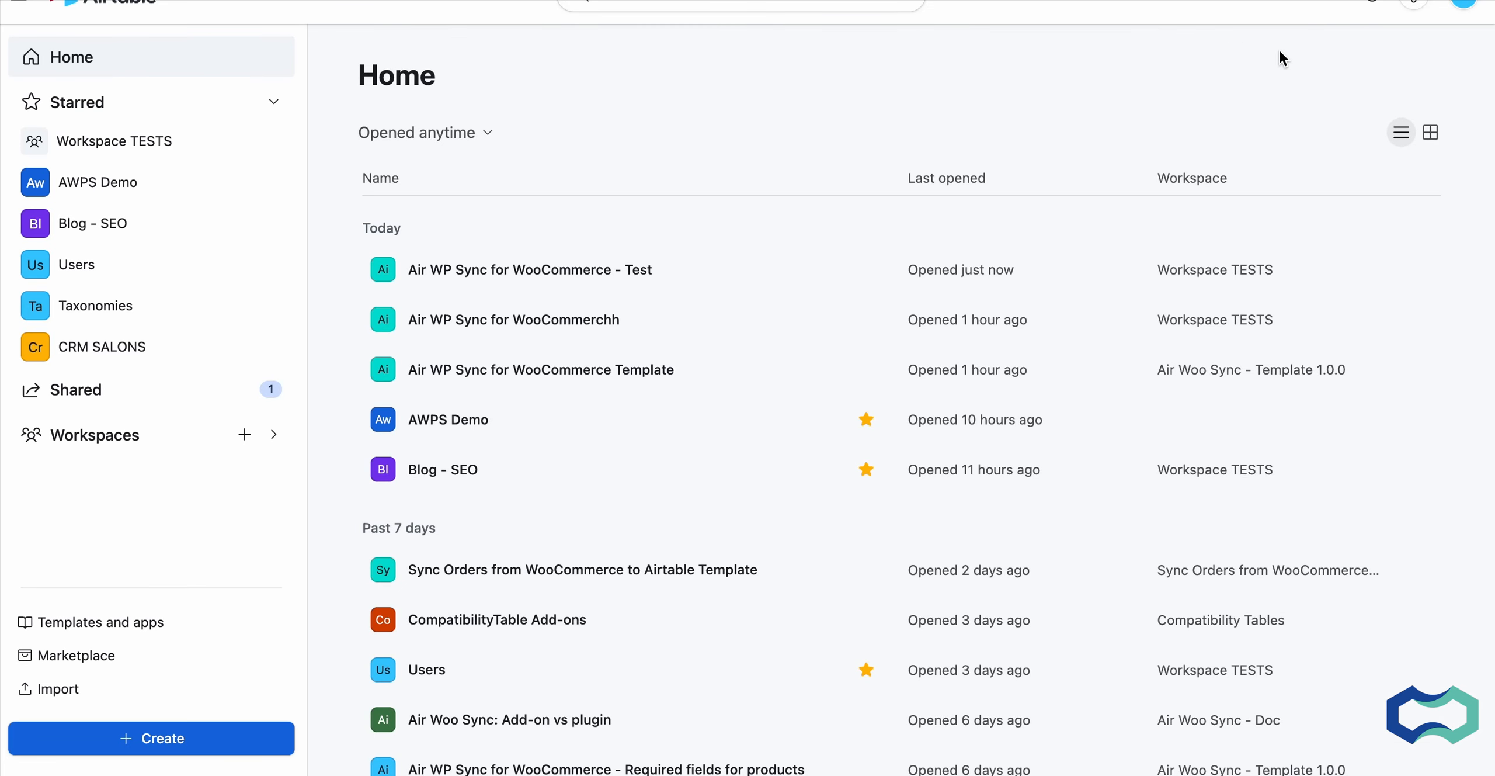
# In Airtable's Builder Hub, start a new personal access token named TestWooComerce.
pyautogui.click(1465, 6)
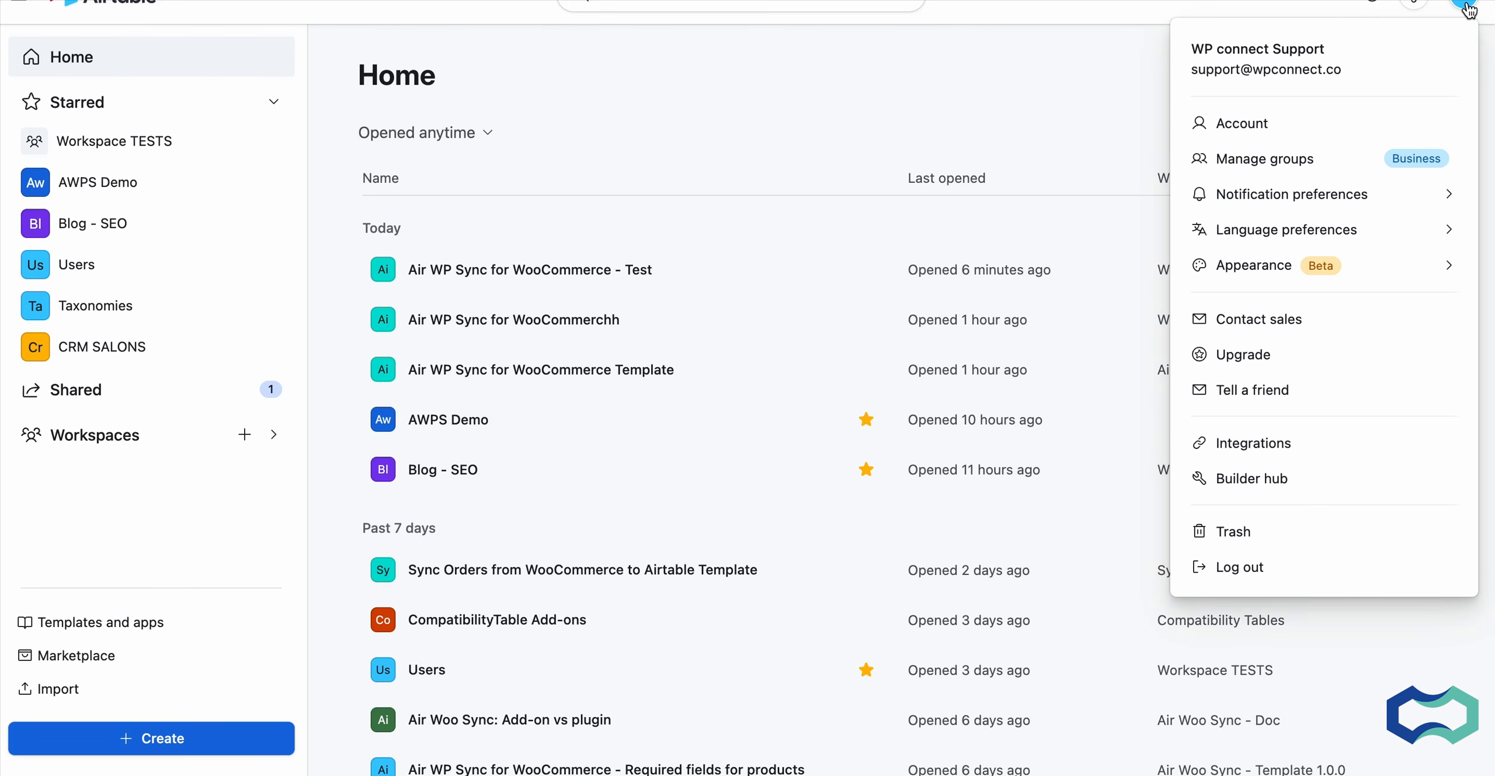
pyautogui.click(1260, 476)
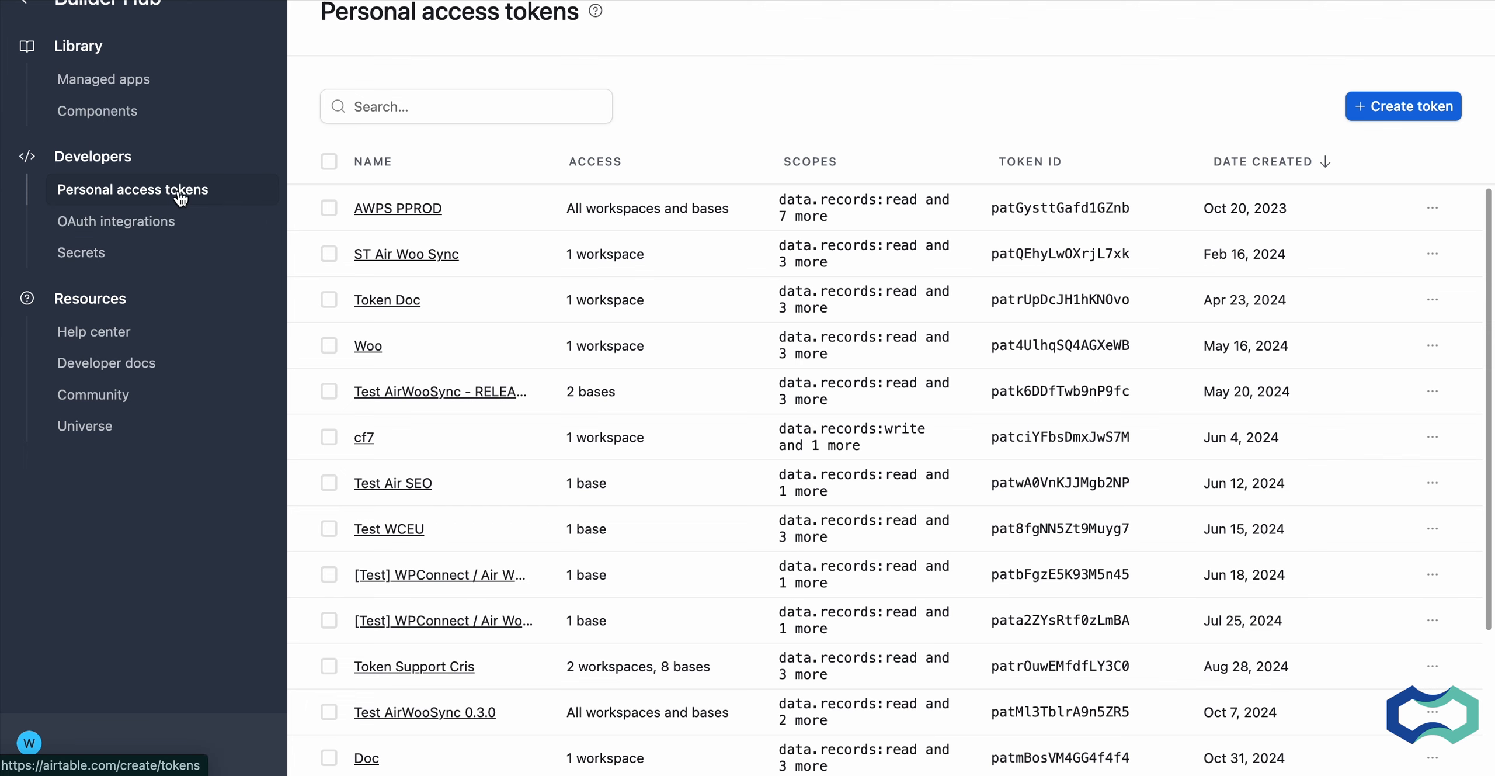
pyautogui.click(1420, 105)
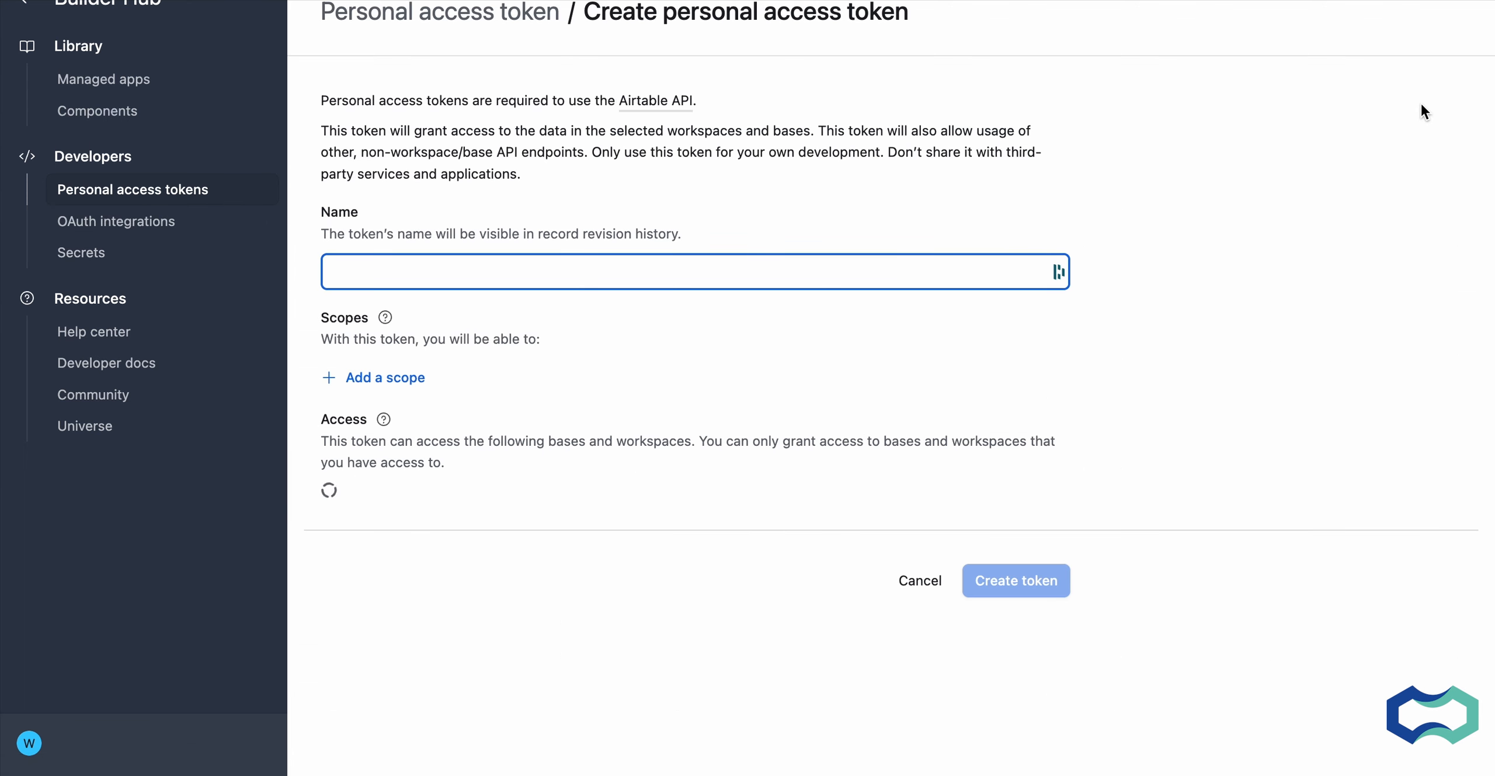
pyautogui.write('TestWooComerce')
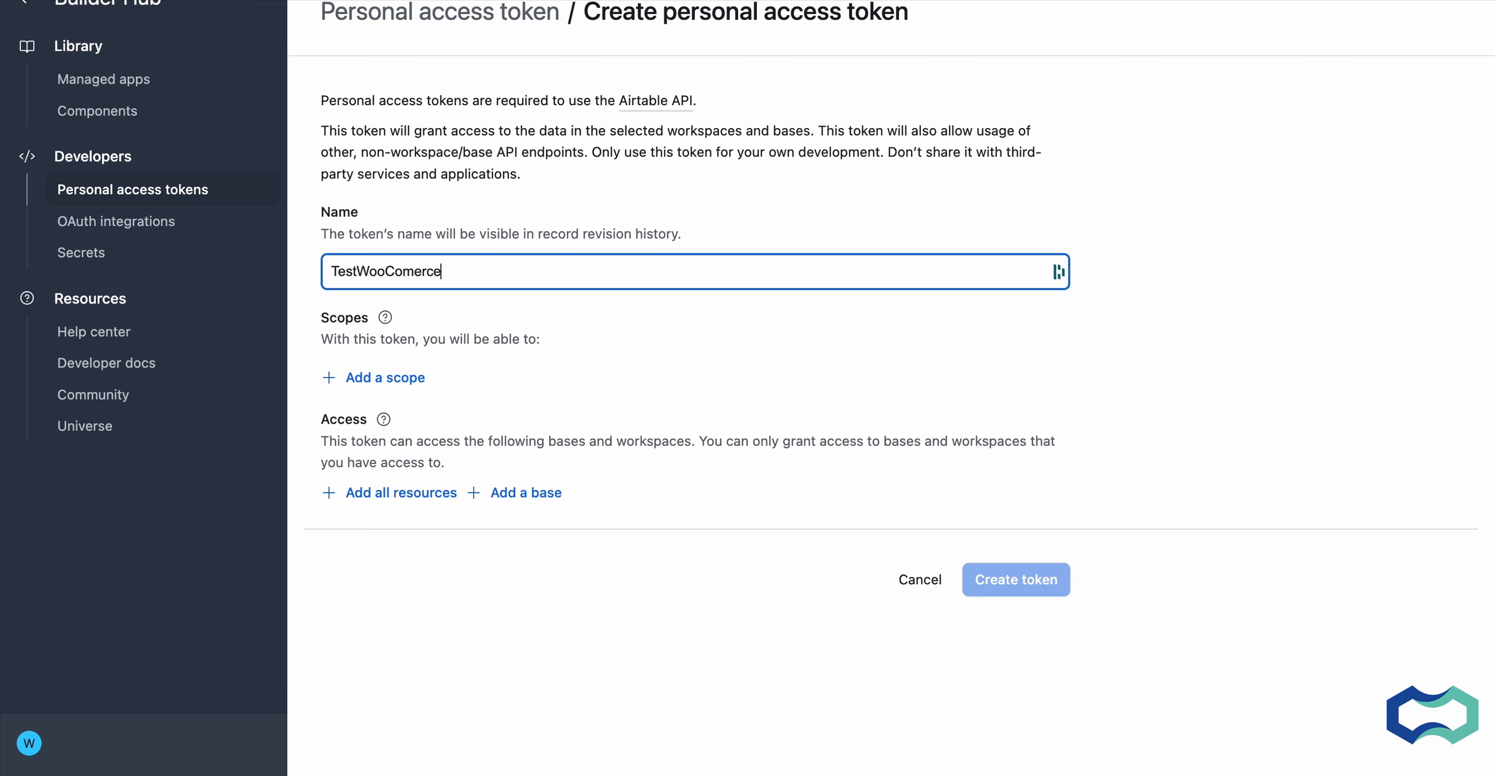
# Add the scopes data.records:read, schema.bases:read, data.recordComments:write and schema.bases:write to the token.
pyautogui.click(409, 377)
pyautogui.click(455, 493)
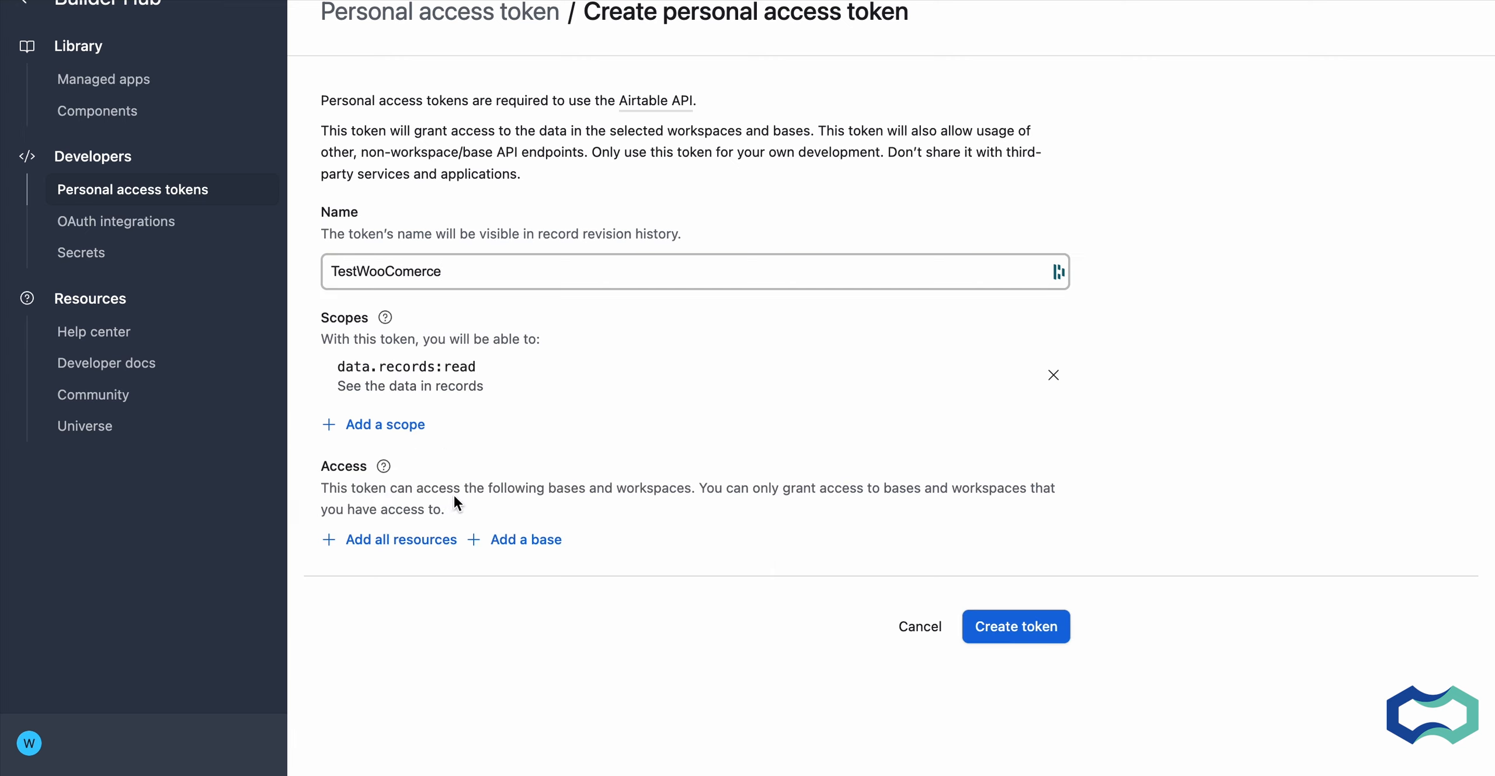
pyautogui.click(386, 424)
pyautogui.scroll(-3, 491, 619)
pyautogui.click(491, 623)
pyautogui.click(409, 470)
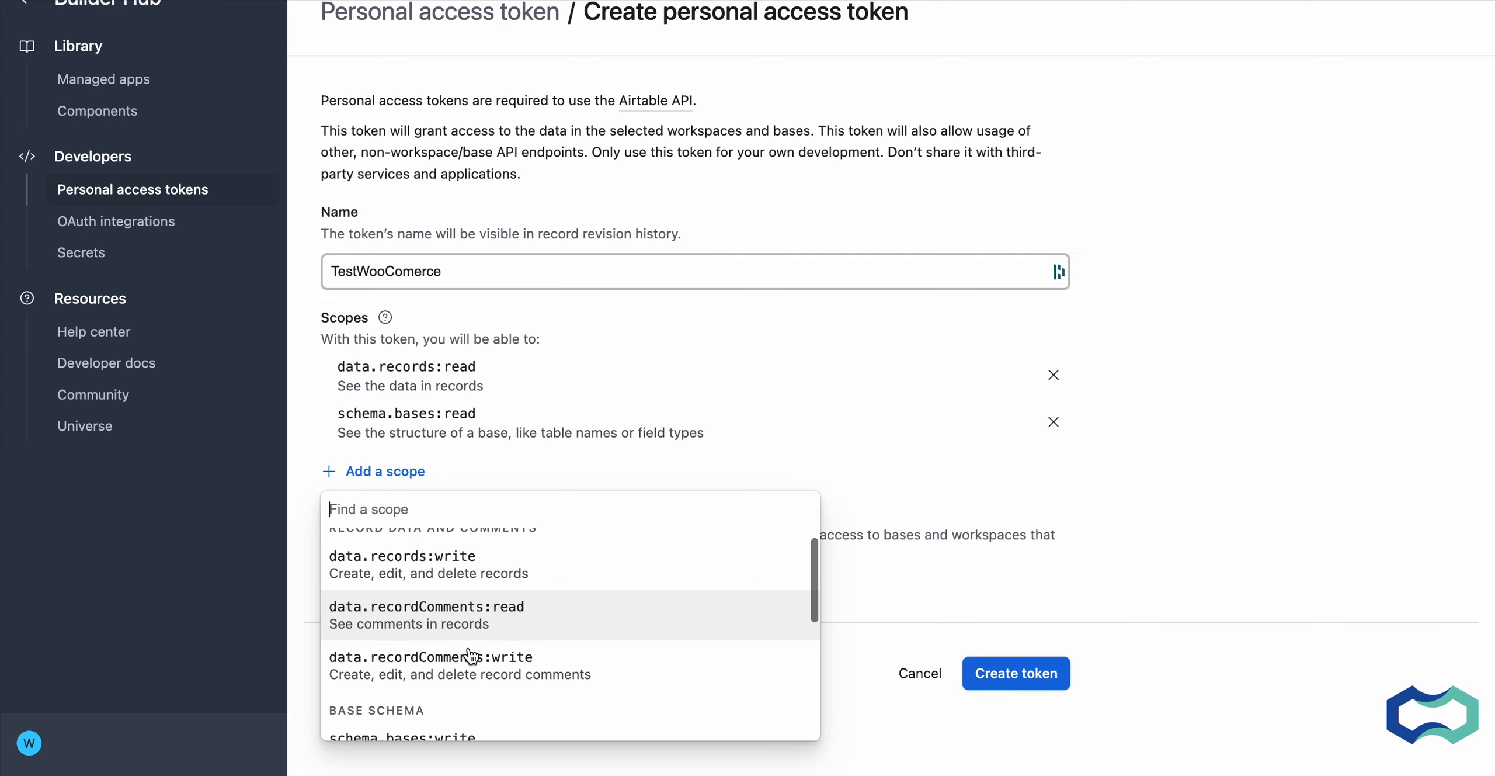
pyautogui.click(471, 656)
pyautogui.click(386, 518)
pyautogui.scroll(-3, 434, 385)
pyautogui.click(432, 368)
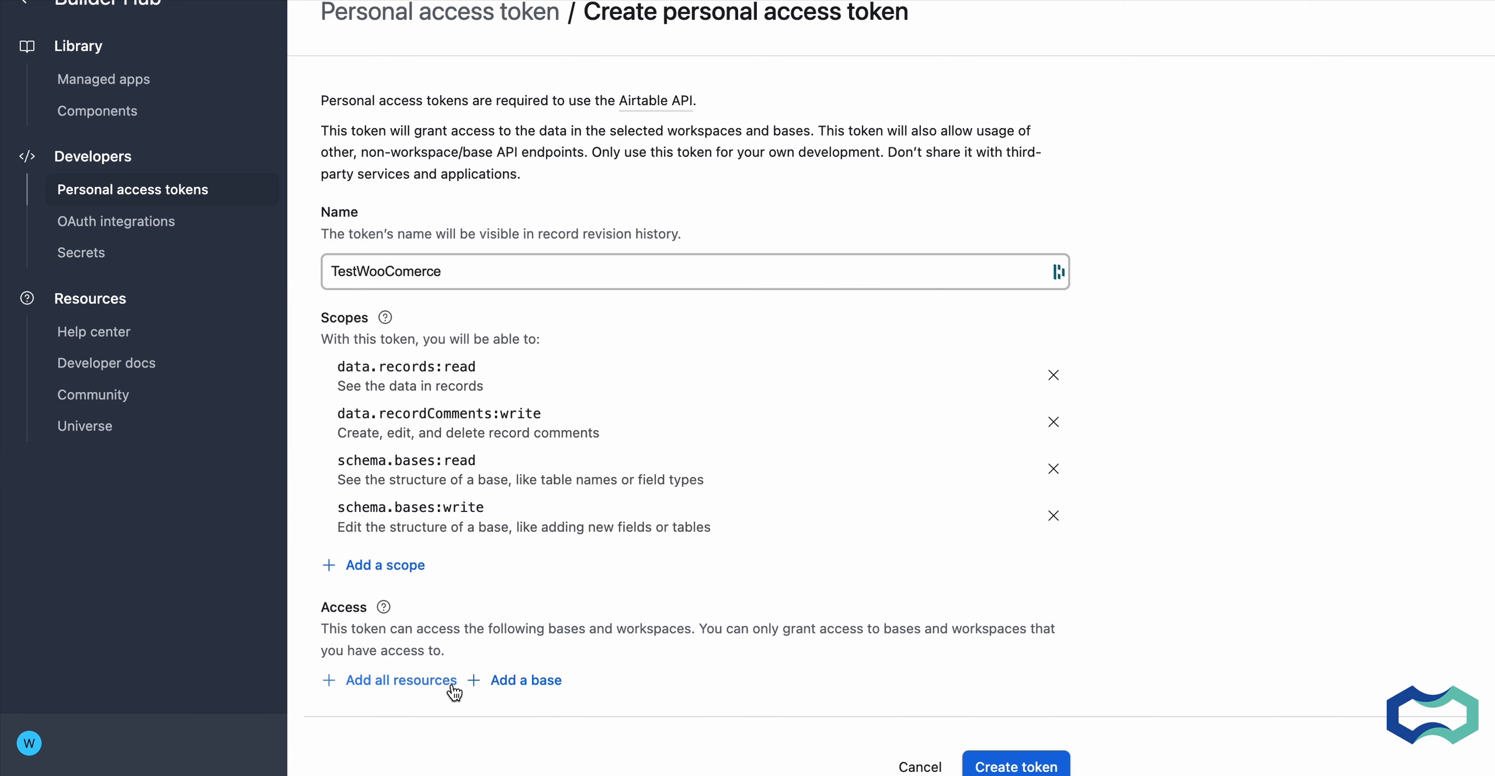
# Grant the token access to all current and future bases in Workspace TESTS and create the token.
pyautogui.click(546, 681)
pyautogui.scroll(-10, 575, 601)
pyautogui.scroll(5, 575, 602)
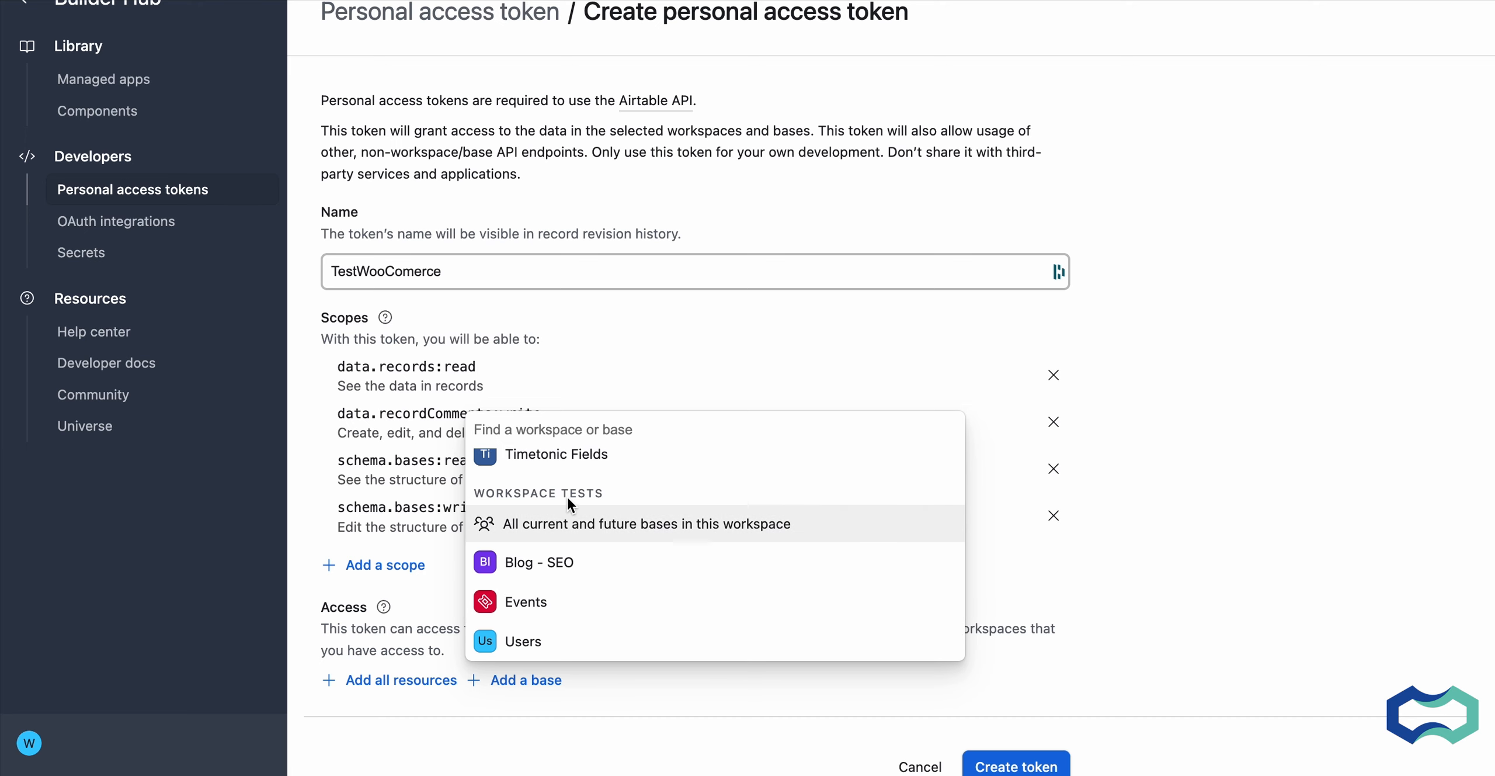
pyautogui.click(585, 525)
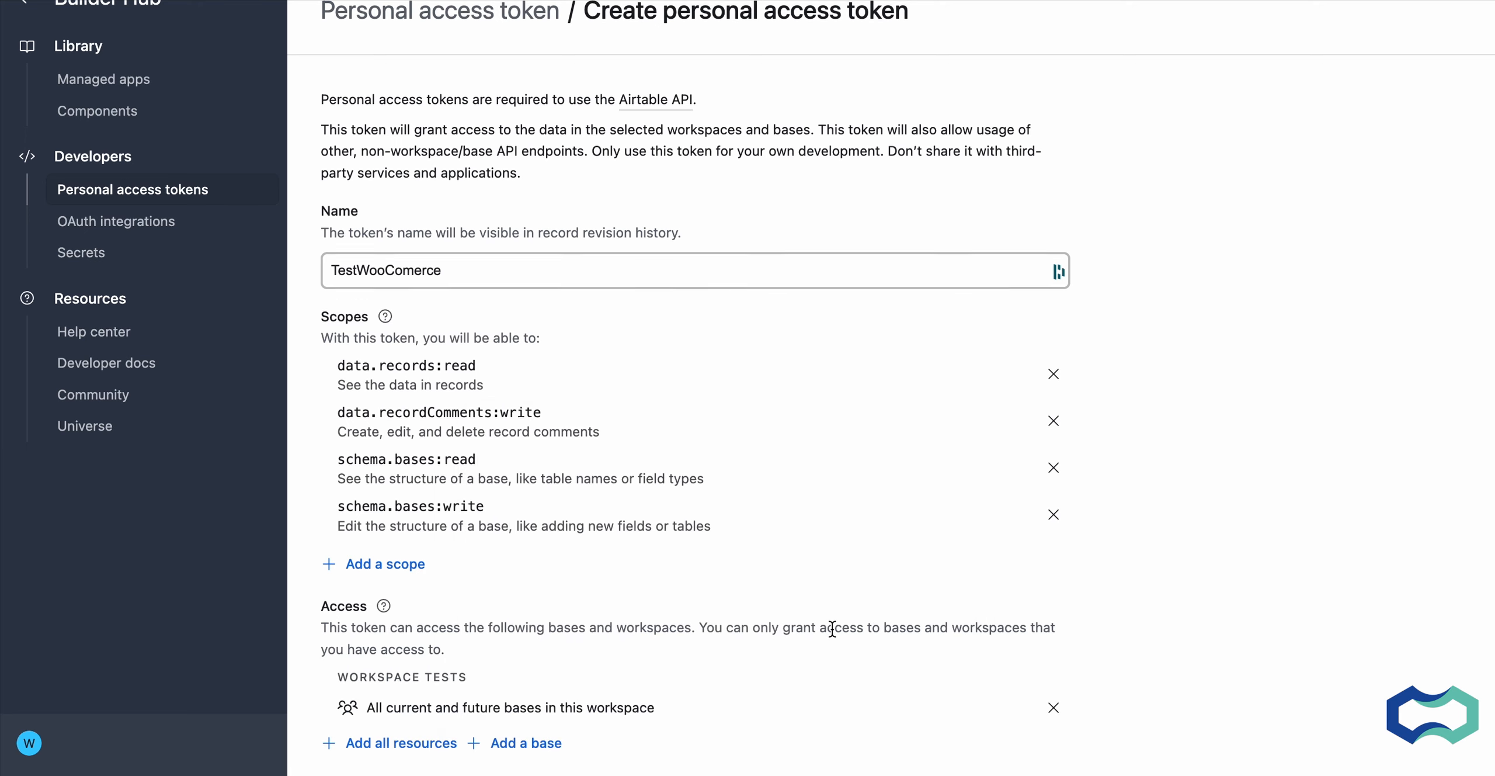
pyautogui.scroll(-3, 832, 631)
pyautogui.click(1032, 701)
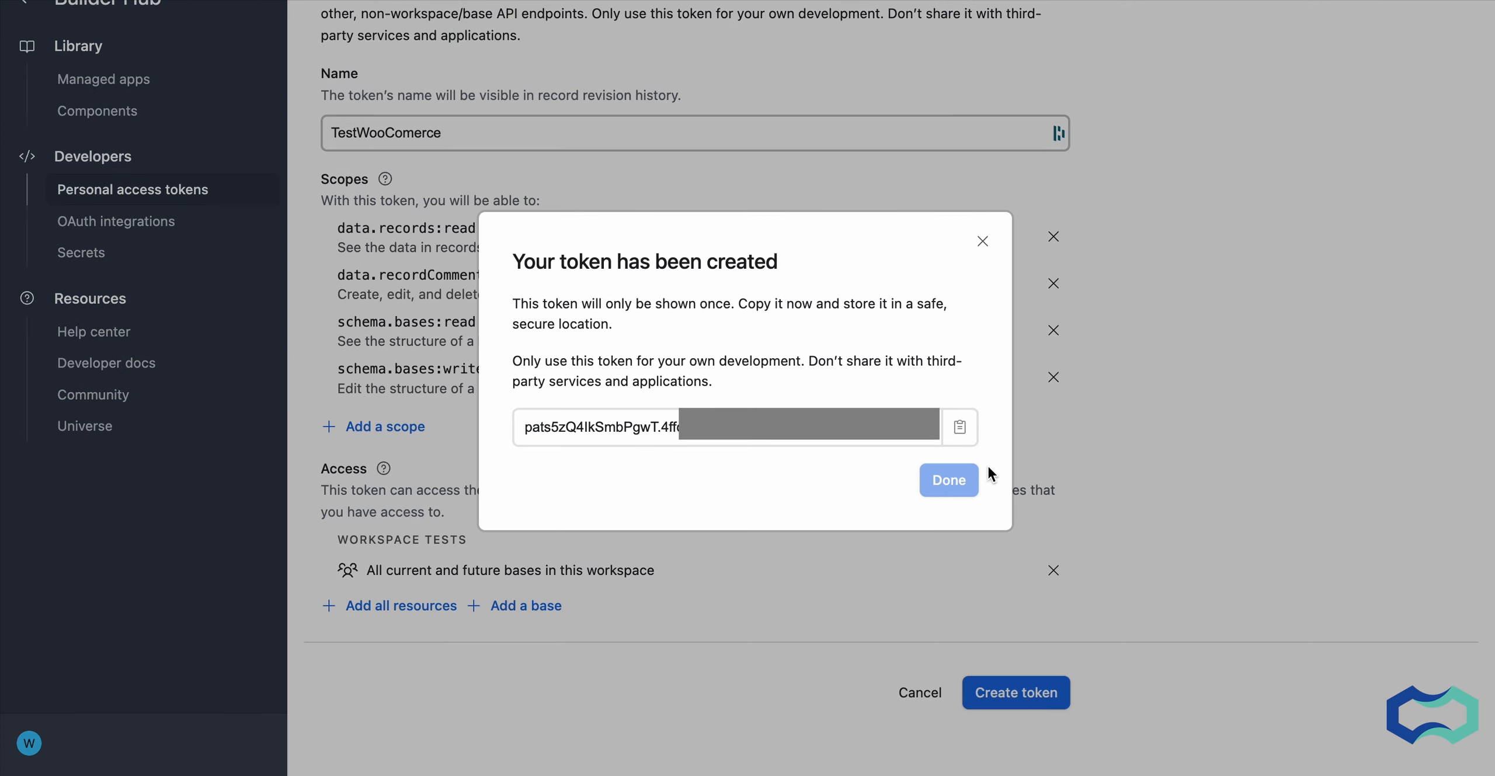
# Copy the new Airtable token, paste it into the plugin setup's access token field in WordPress and continue.
pyautogui.click(959, 426)
pyautogui.click(958, 479)
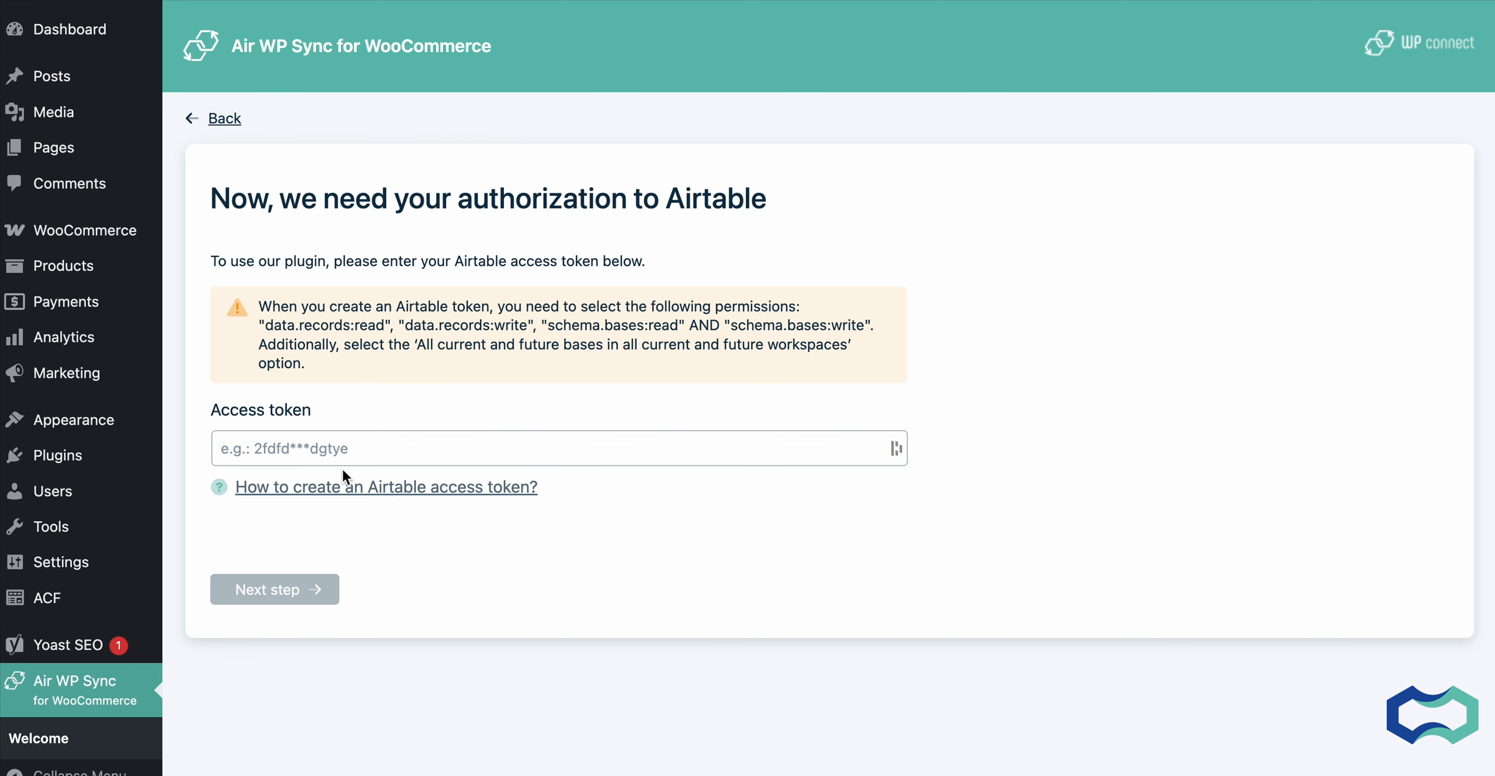
pyautogui.click(337, 451)
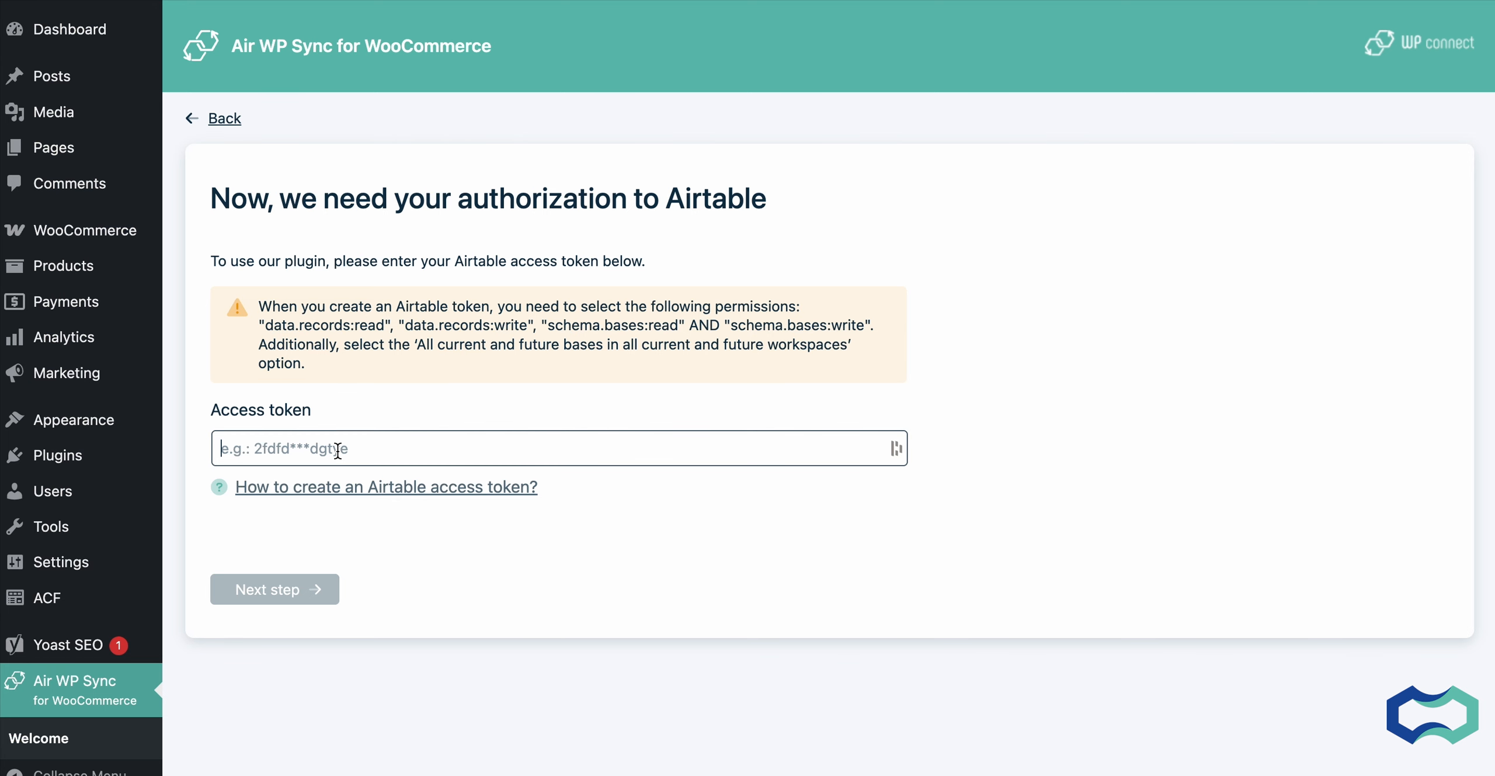
pyautogui.hotkey('ctrl', 'v')
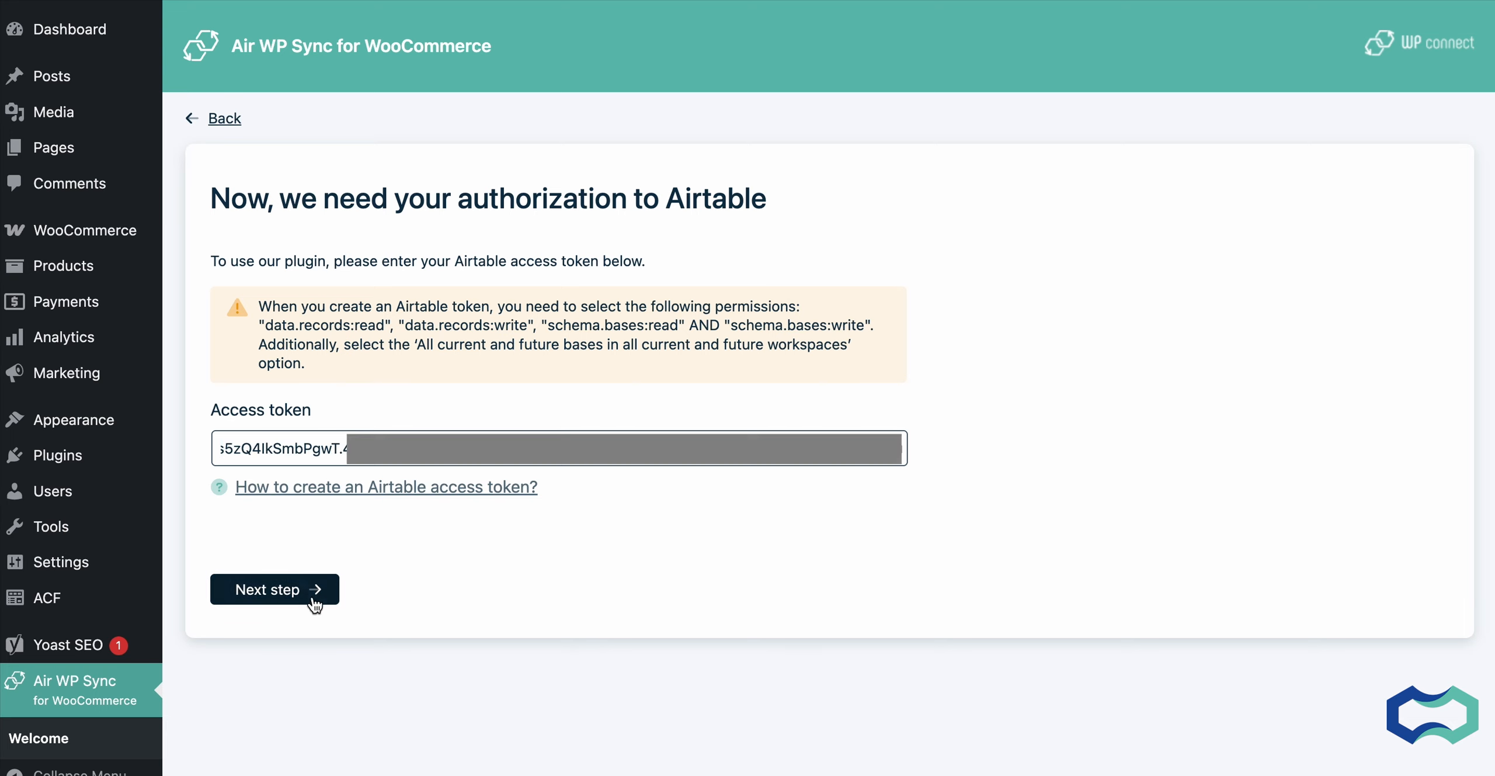
pyautogui.click(297, 591)
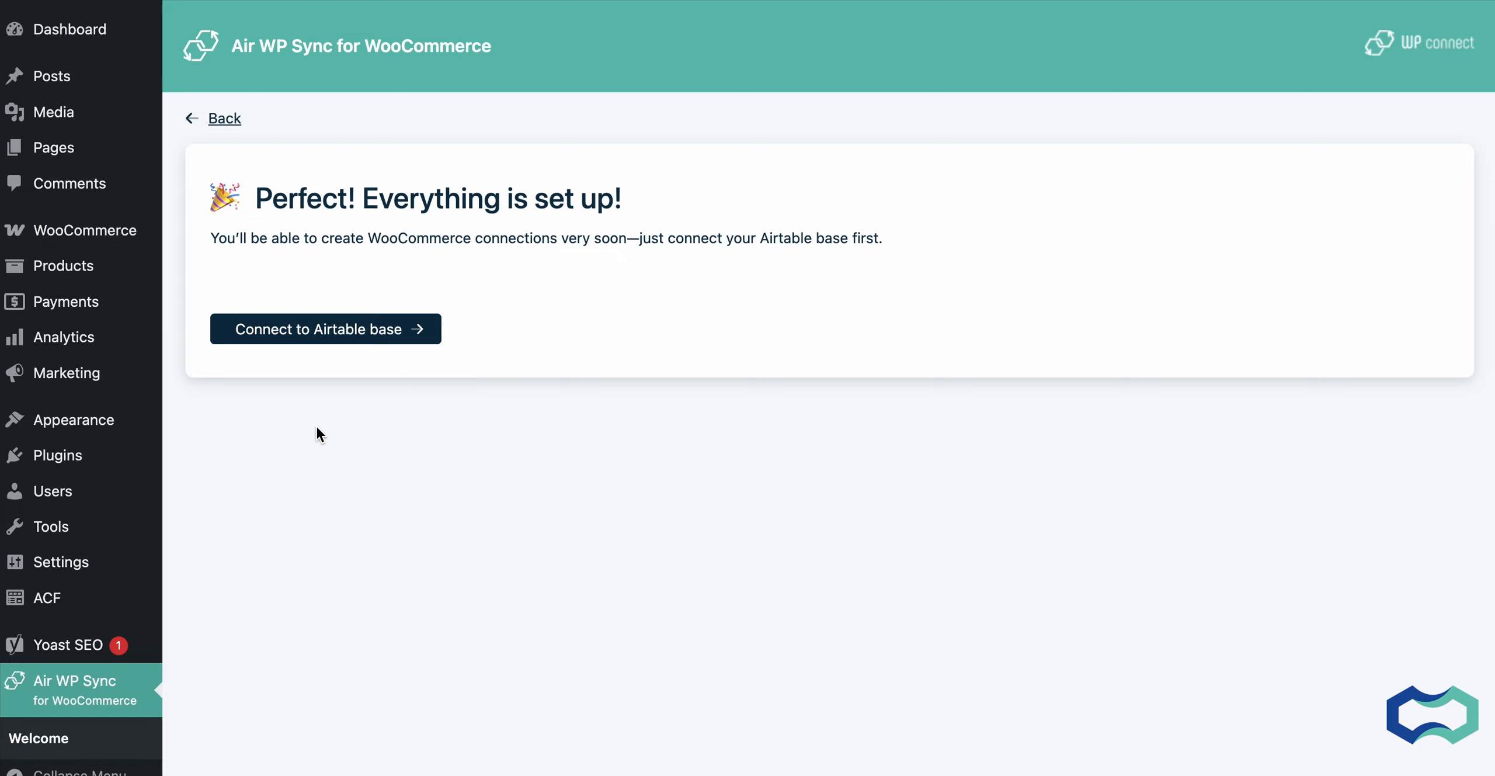
# Connect to an Airtable base by copying the plugin's template base into Workspace TESTS.
pyautogui.click(344, 336)
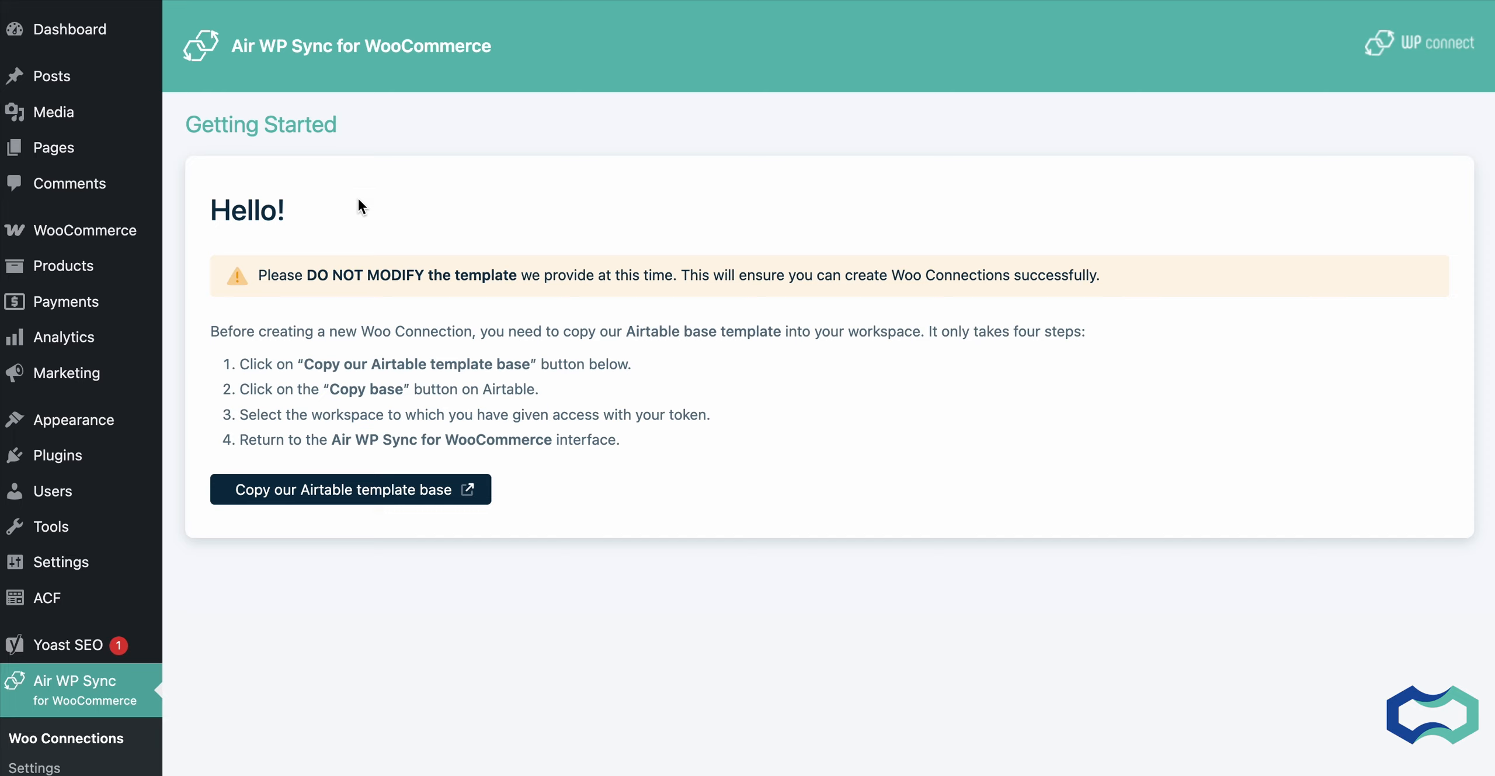
pyautogui.click(343, 489)
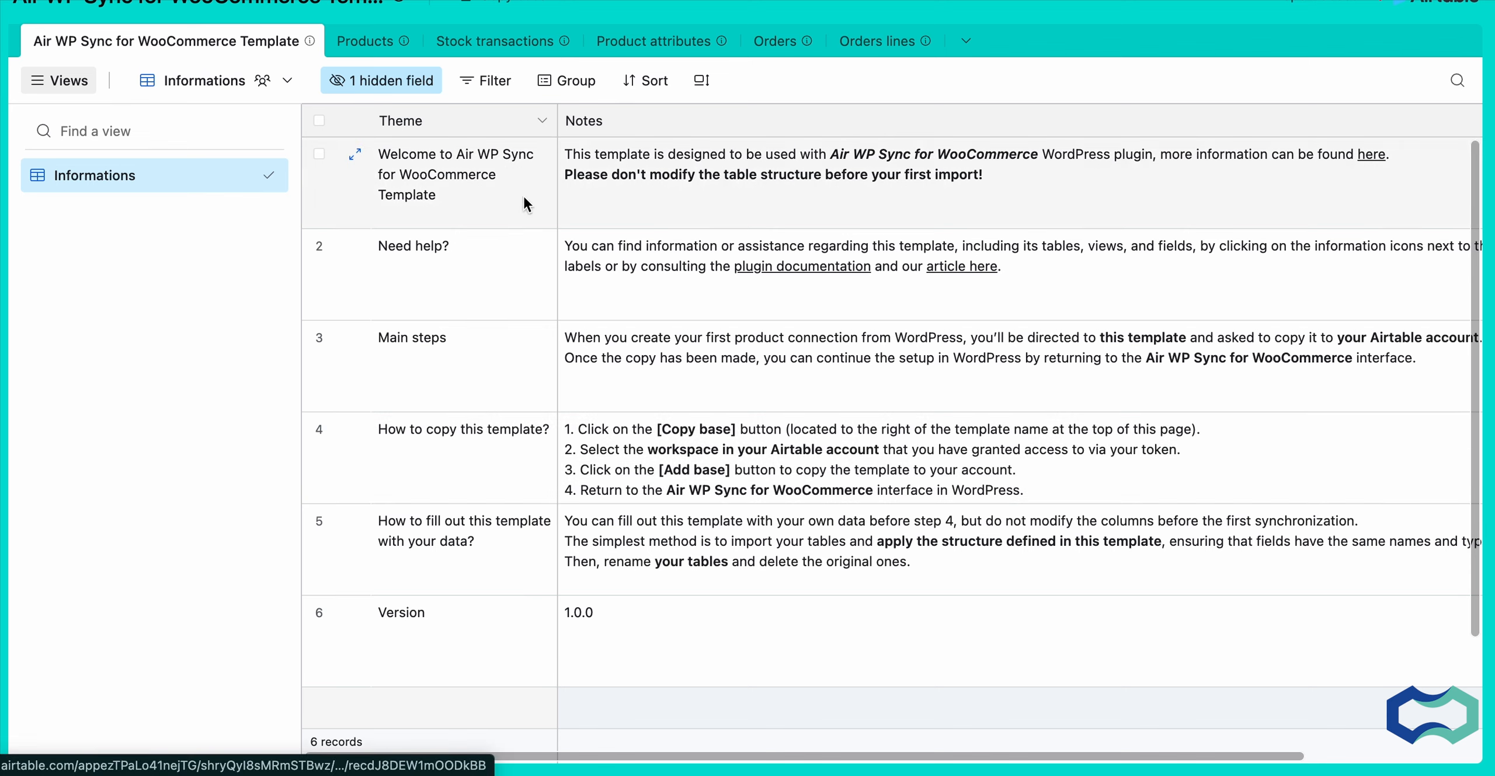
pyautogui.click(499, 6)
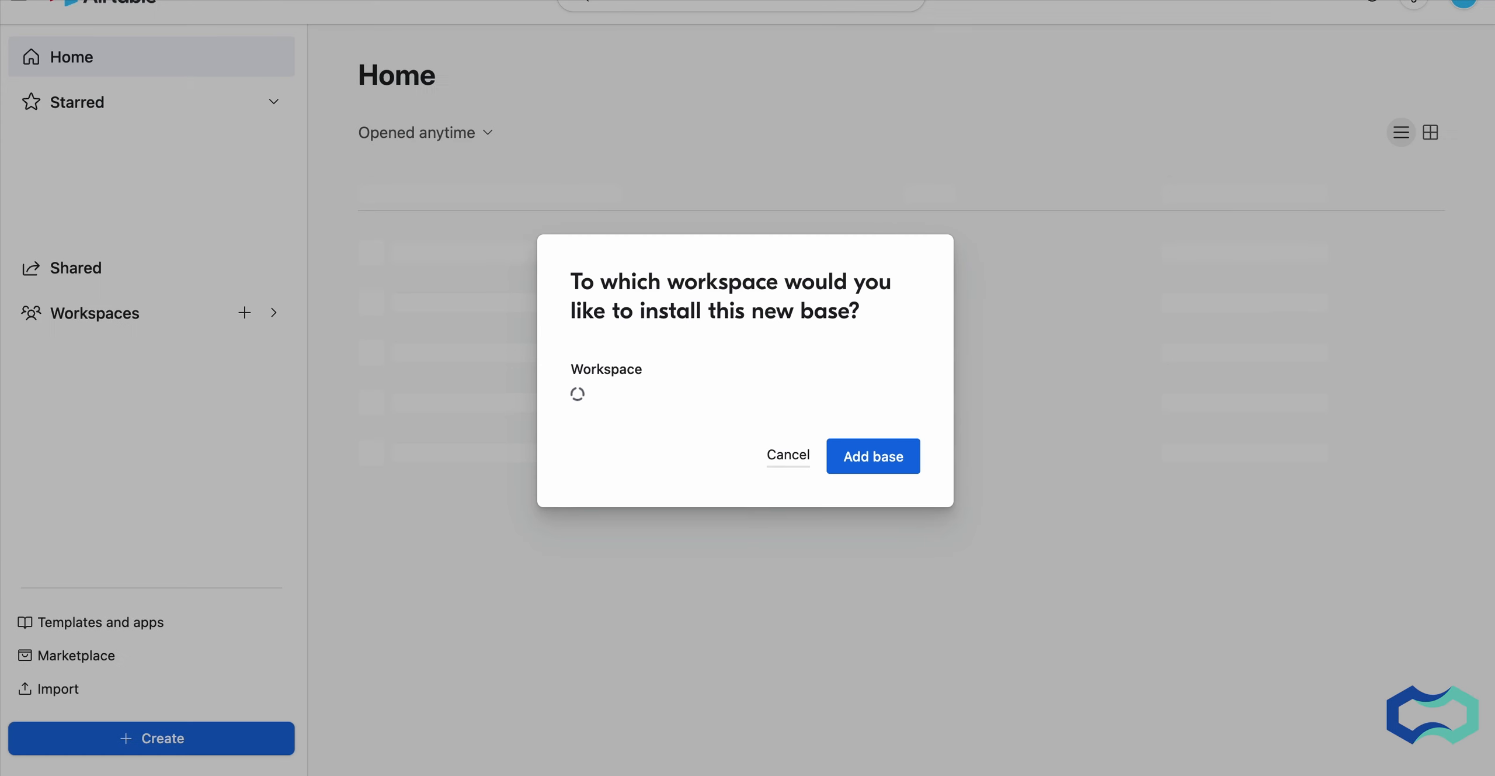
pyautogui.click(664, 402)
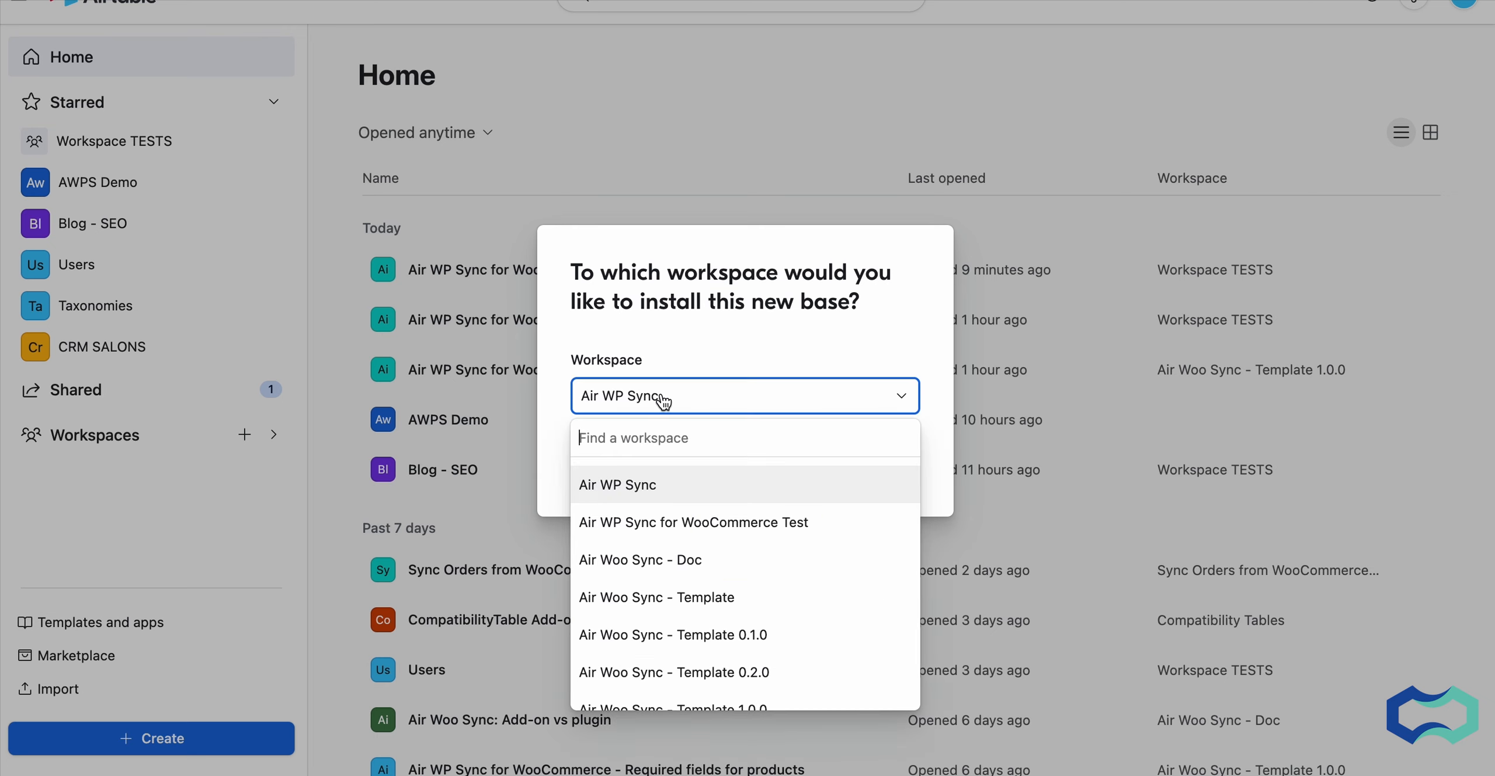
pyautogui.scroll(-5, 672, 588)
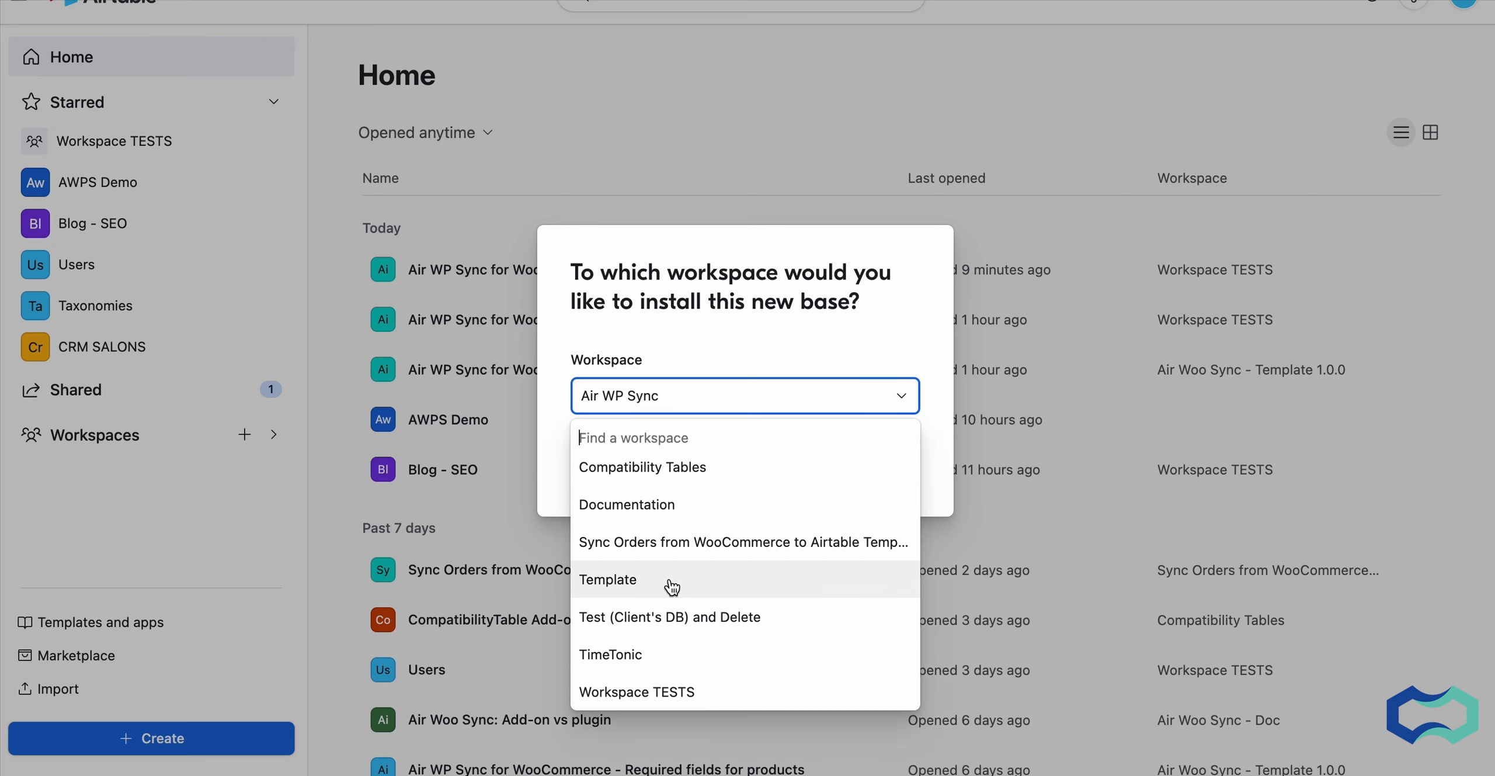
pyautogui.click(666, 695)
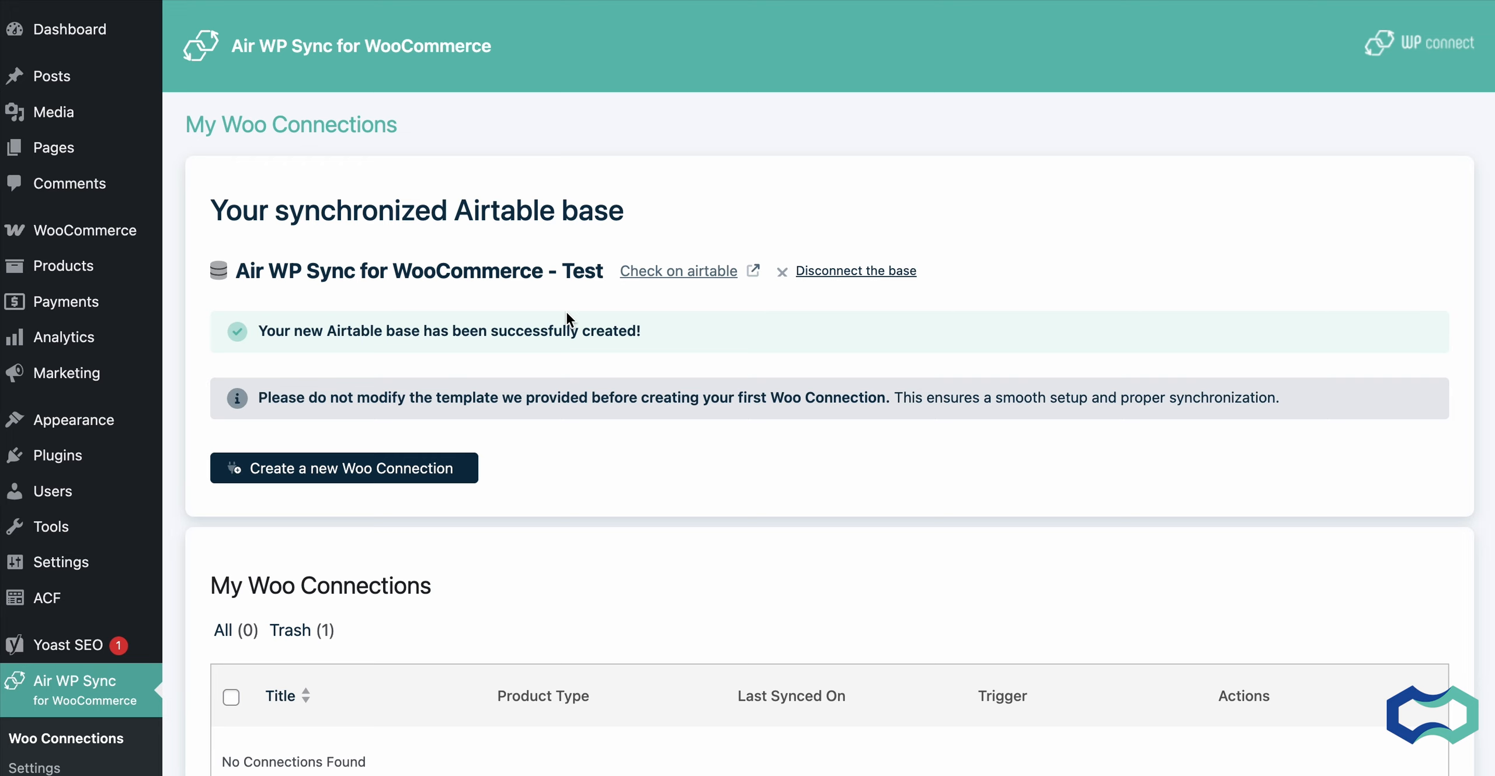
# Create a new Woo Connection named Simple Products with the product type Simple product.
pyautogui.moveTo(250, 273); pyautogui.dragTo(416, 272)
pyautogui.click(416, 273)
pyautogui.scroll(-2, 416, 272)
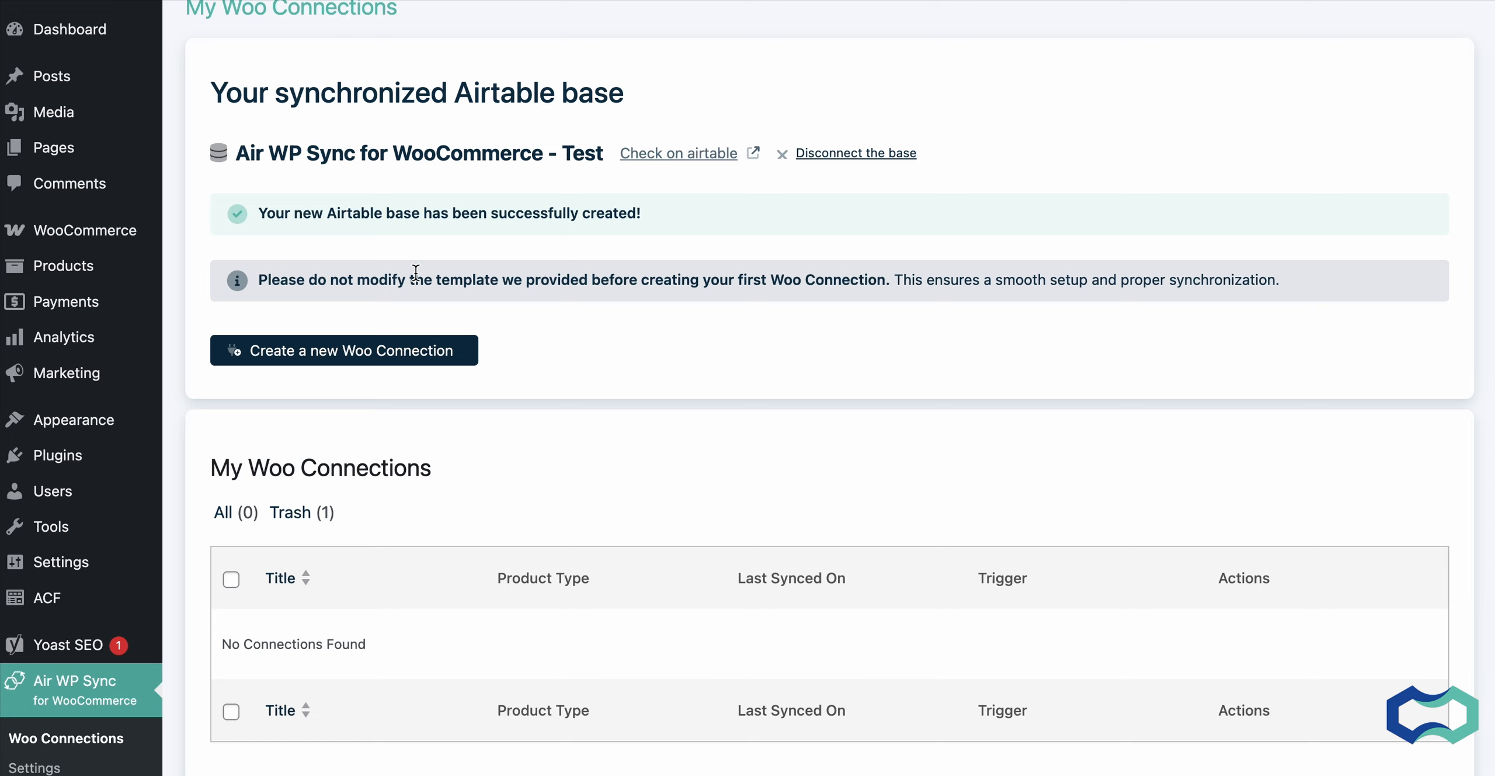
pyautogui.click(403, 351)
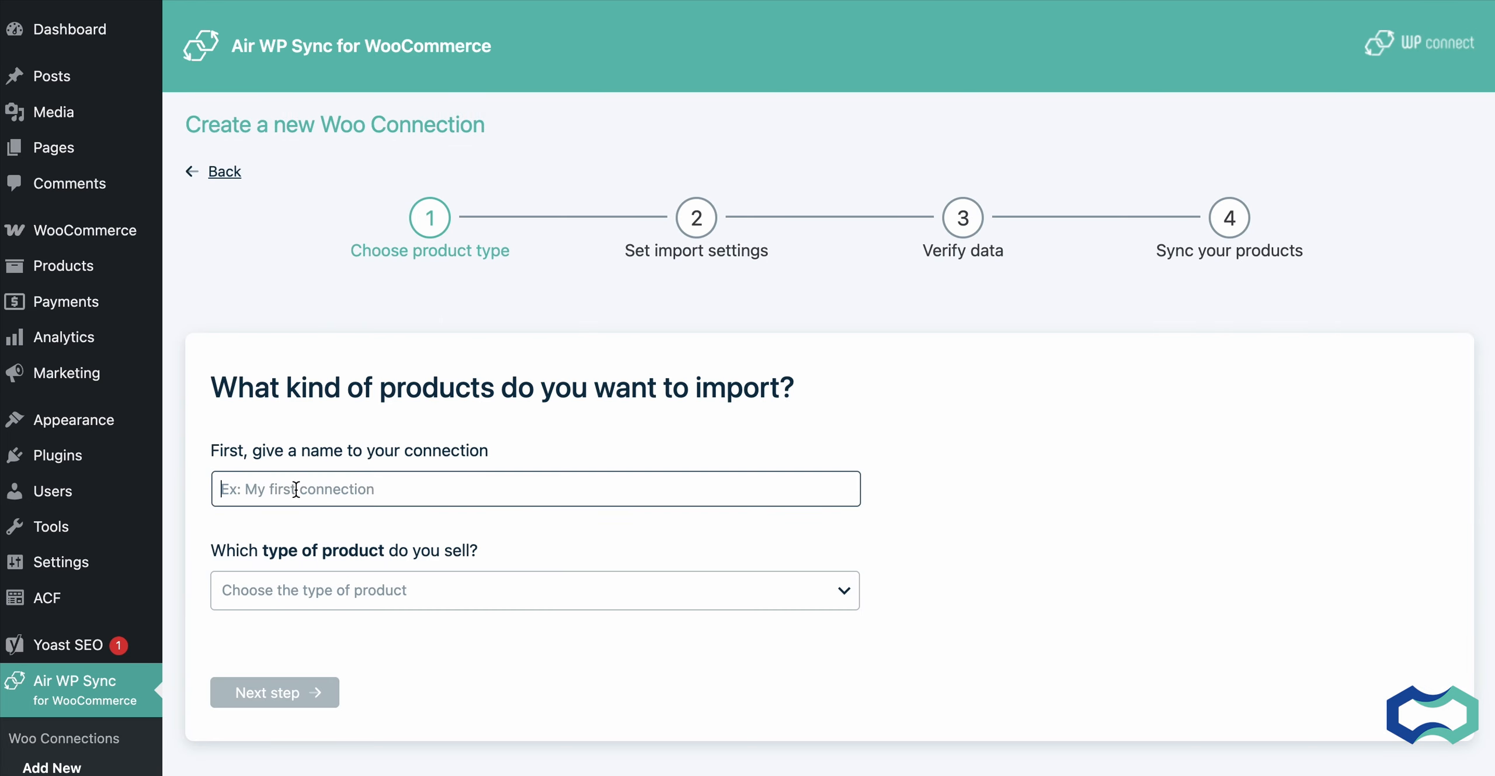
pyautogui.write('Simple Products')
pyautogui.click(402, 606)
pyautogui.click(321, 502)
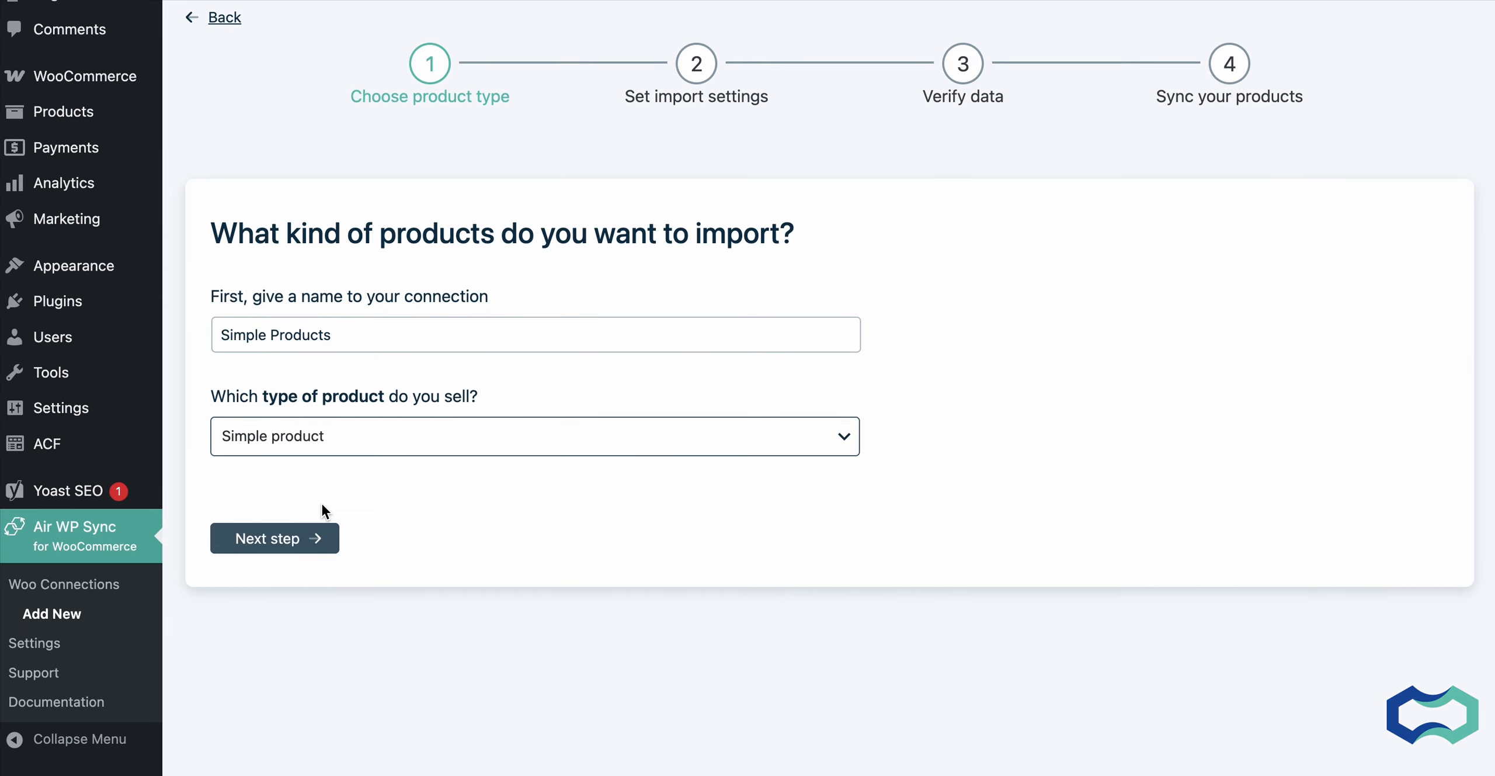
# Set the import settings to Published status and Shop and search results visibility, keeping inventory management active, and continue.
pyautogui.scroll(3, 323, 504)
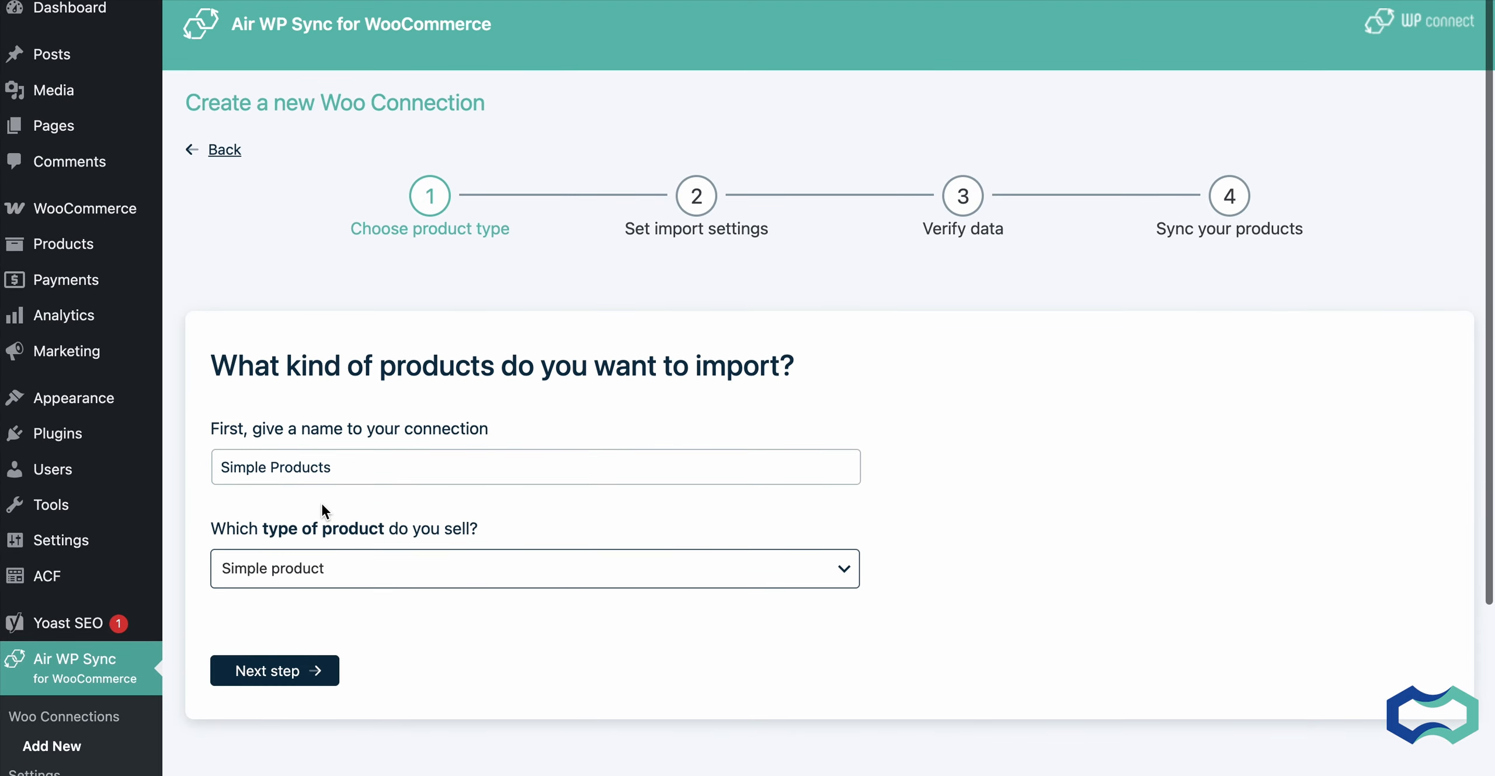
pyautogui.click(282, 672)
pyautogui.click(317, 470)
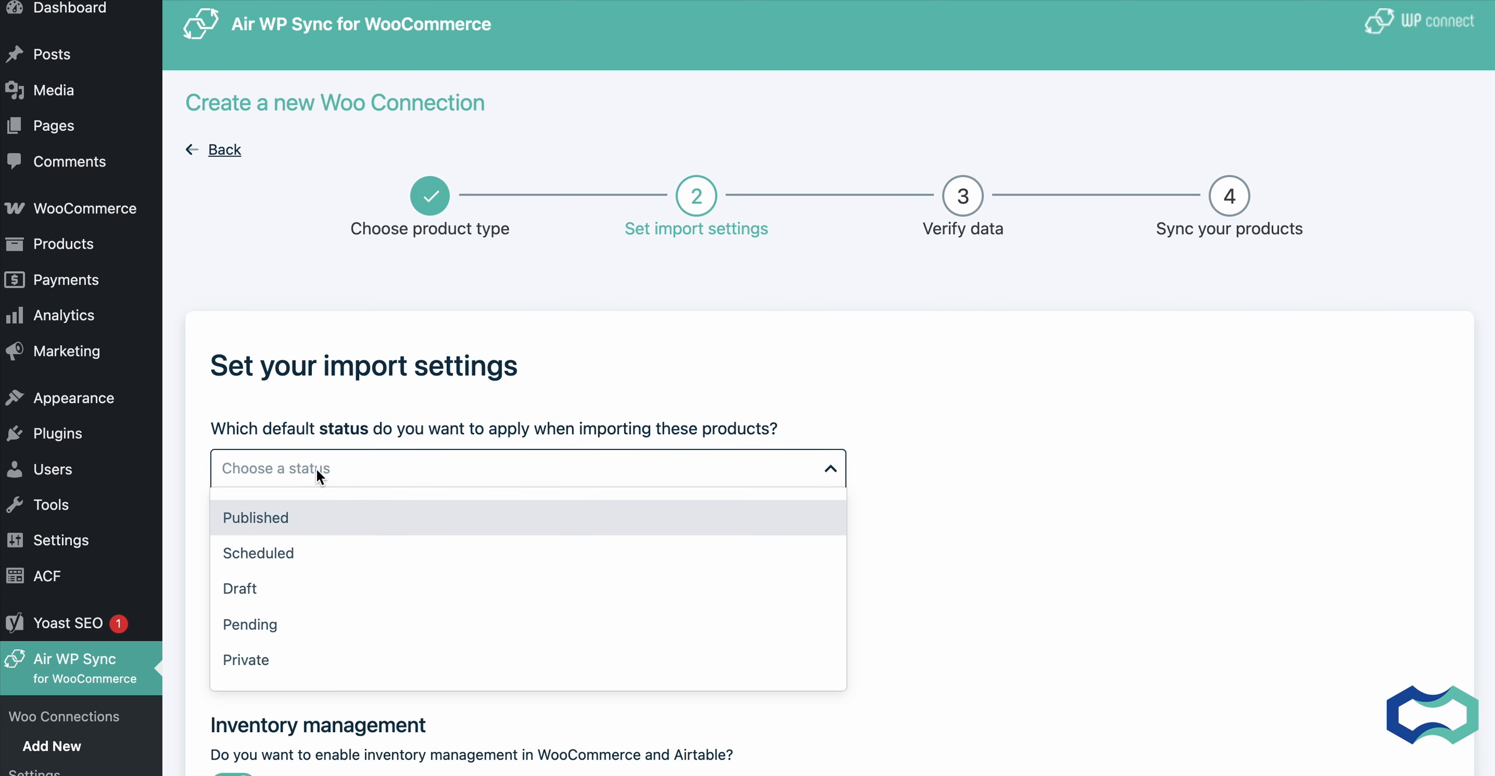
pyautogui.click(298, 516)
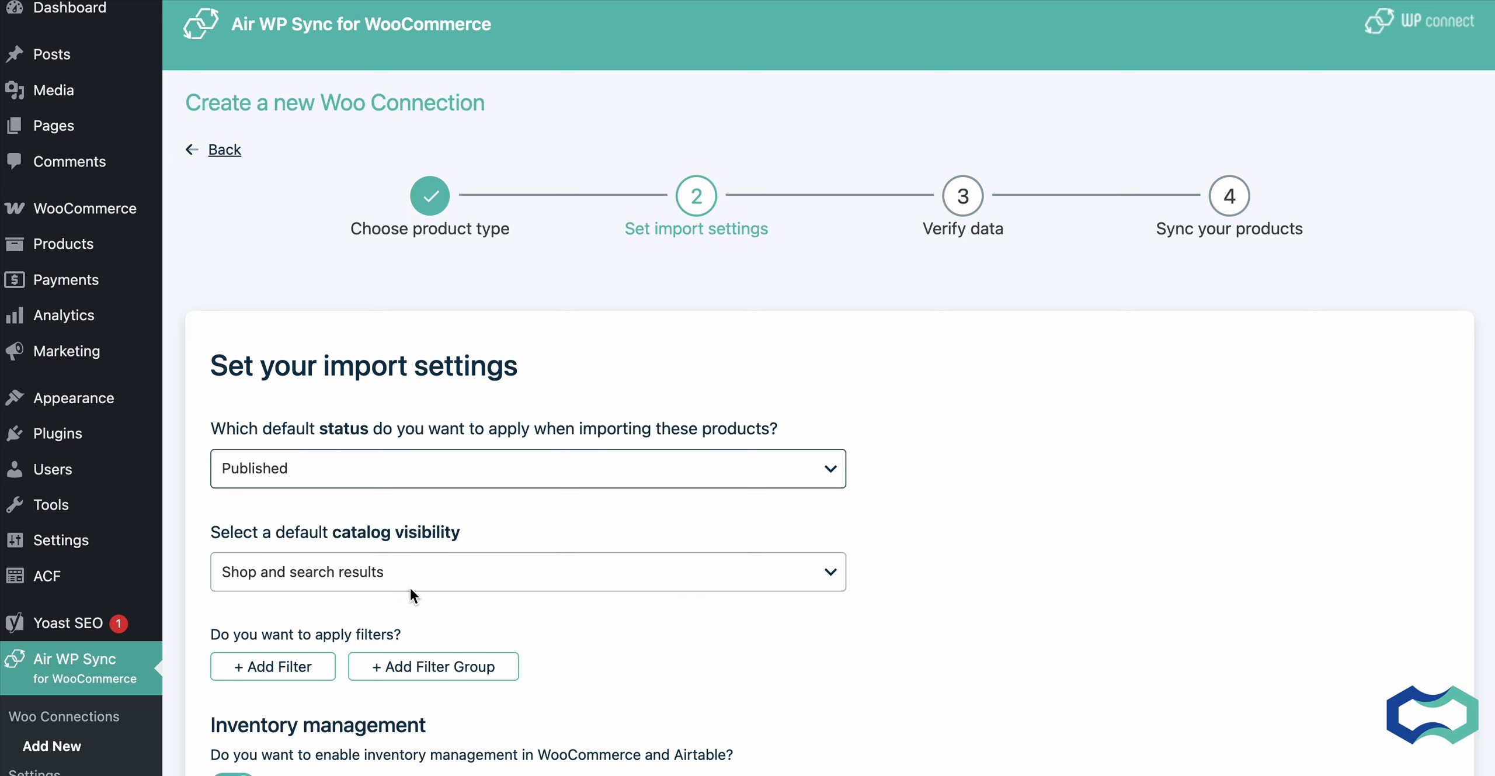
pyautogui.click(412, 569)
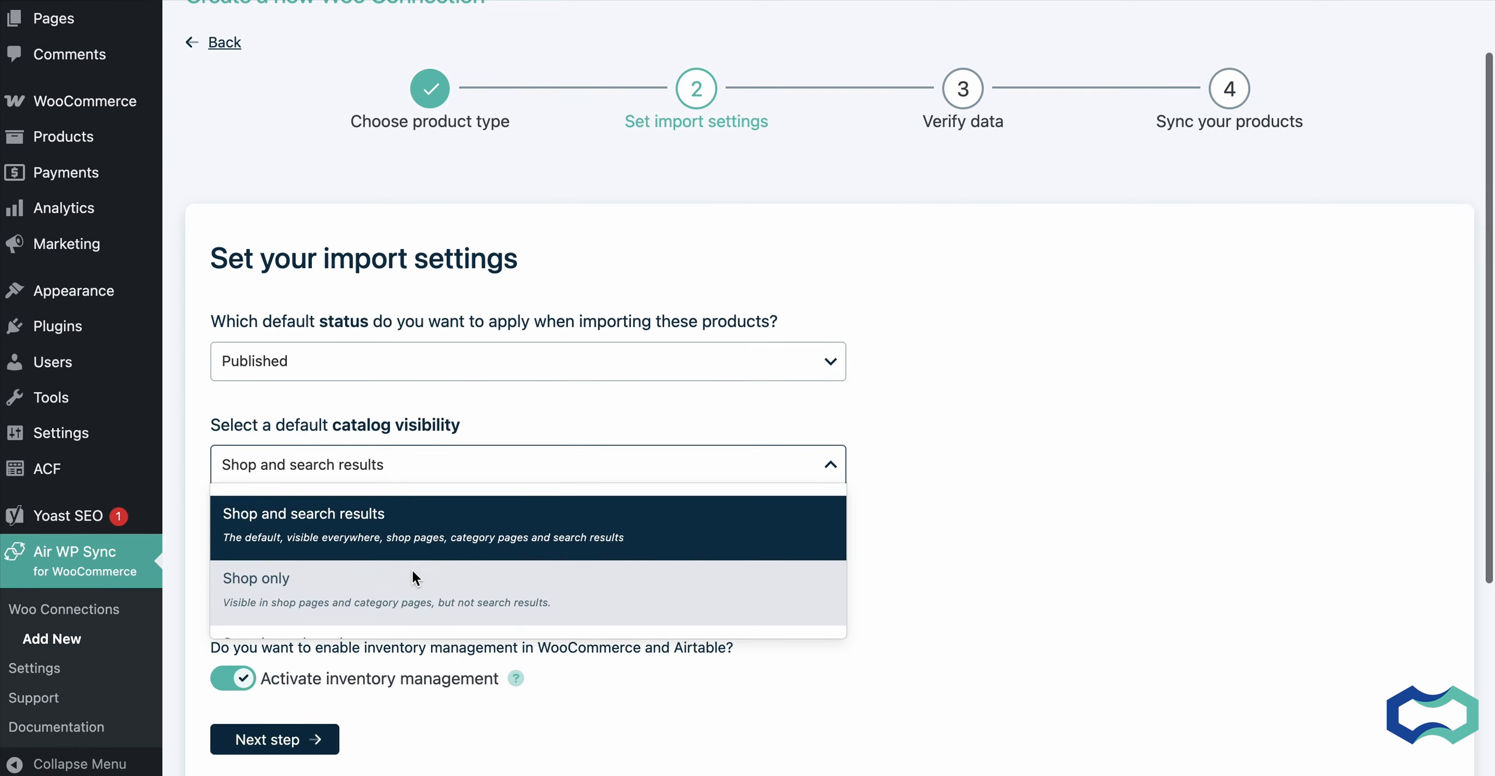
pyautogui.click(418, 469)
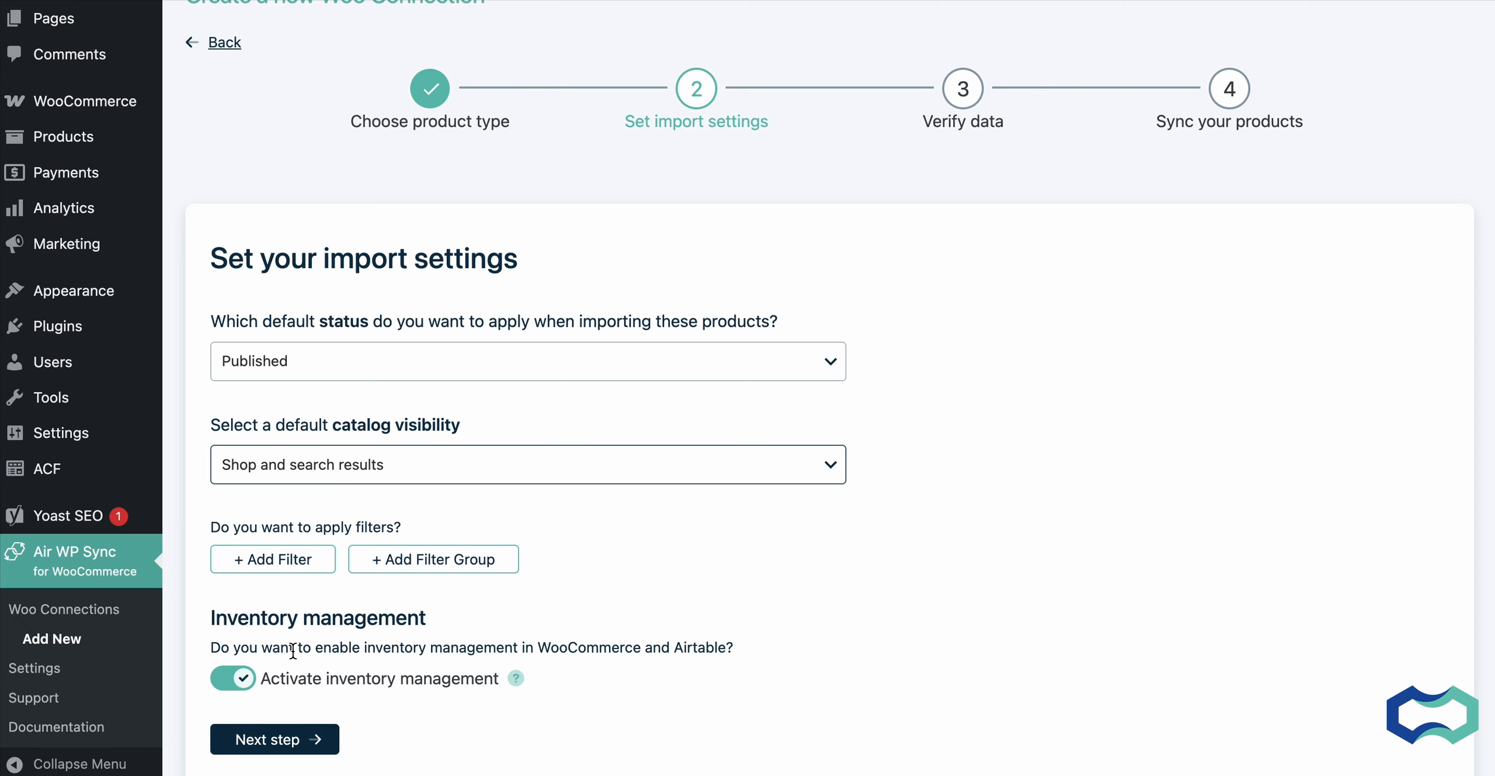
pyautogui.click(305, 739)
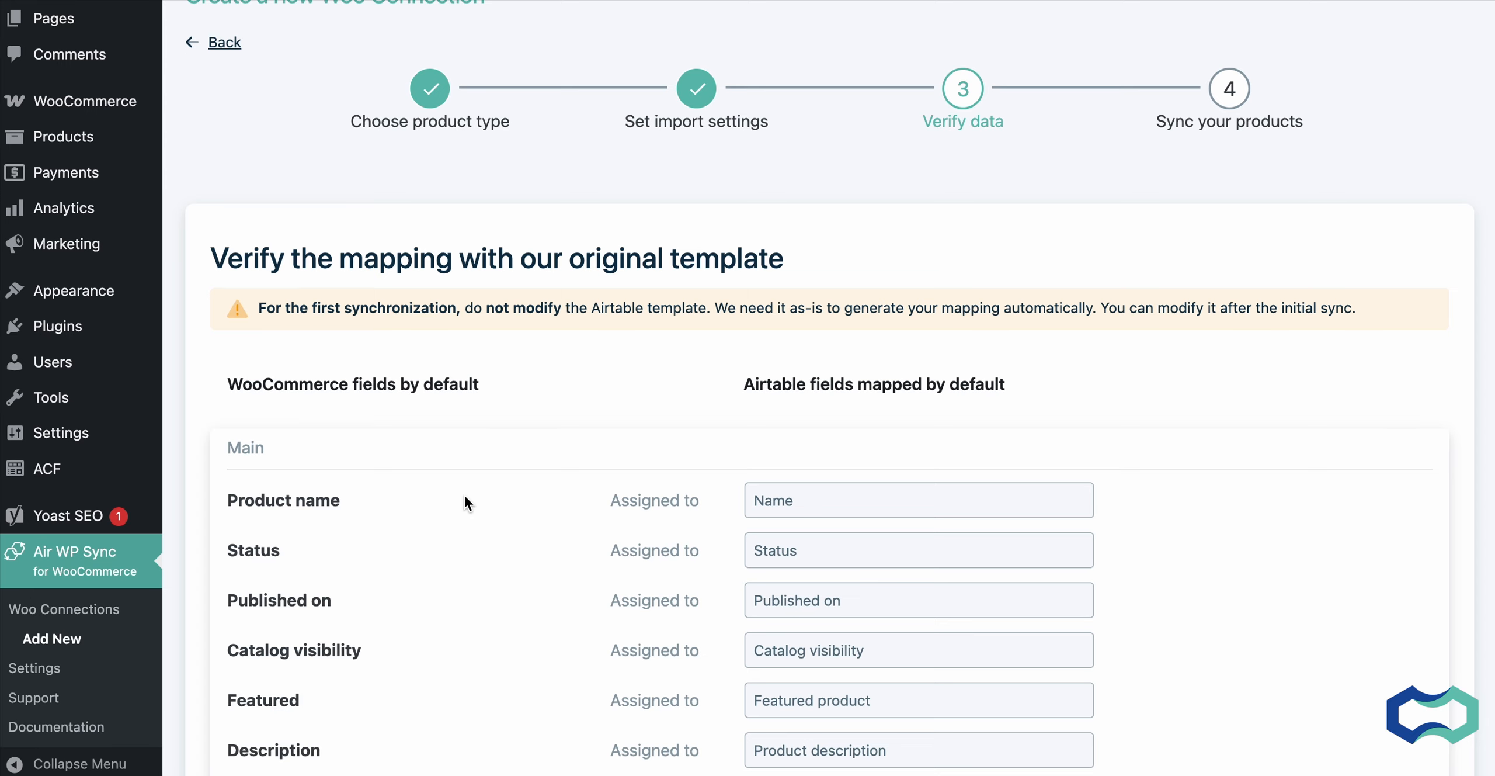
# Review the default WooCommerce-to-Airtable field mapping, verify it and continue to the final details.
pyautogui.scroll(-10, 465, 501)
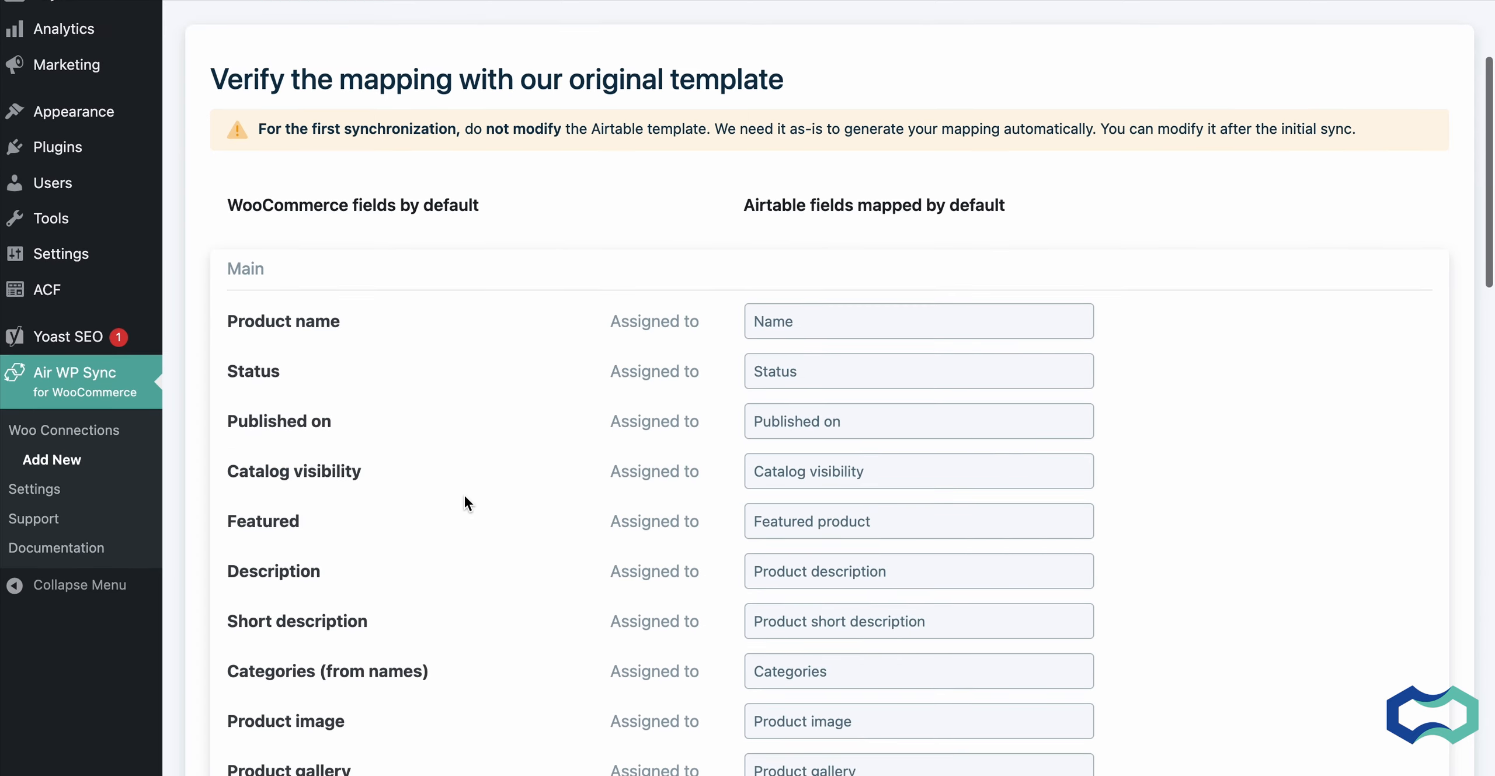
pyautogui.scroll(-15, 466, 499)
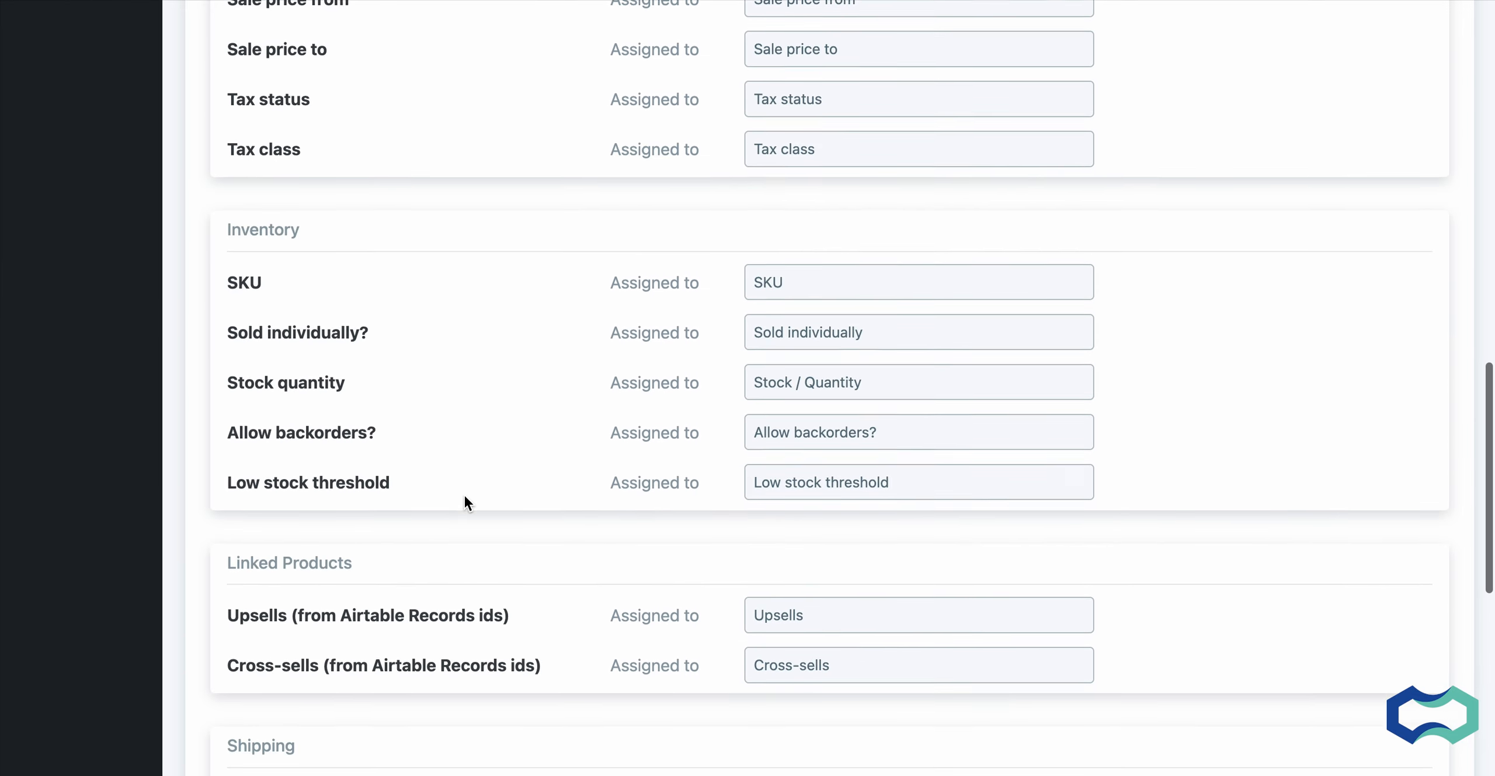
pyautogui.scroll(-1, 466, 501)
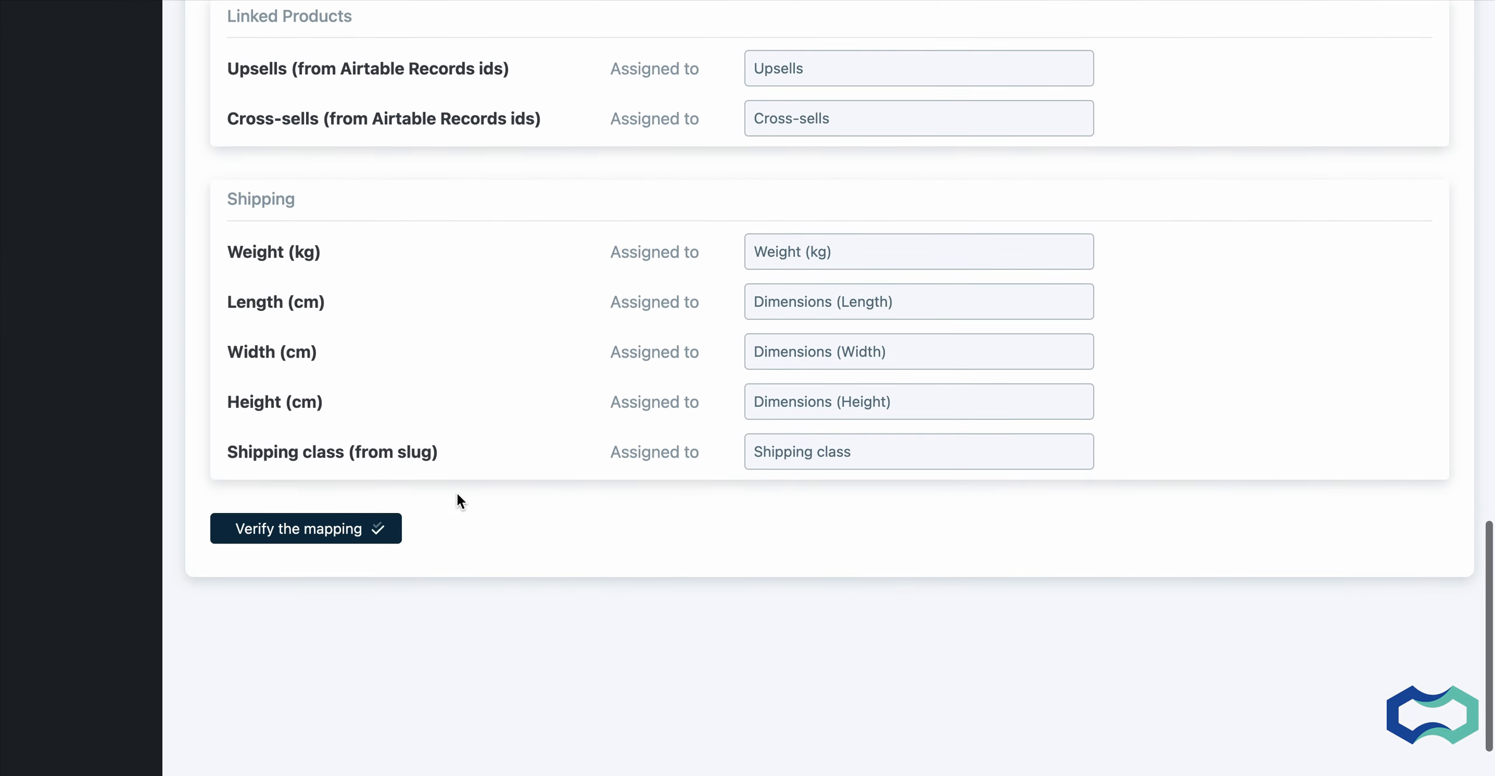
pyautogui.click(335, 532)
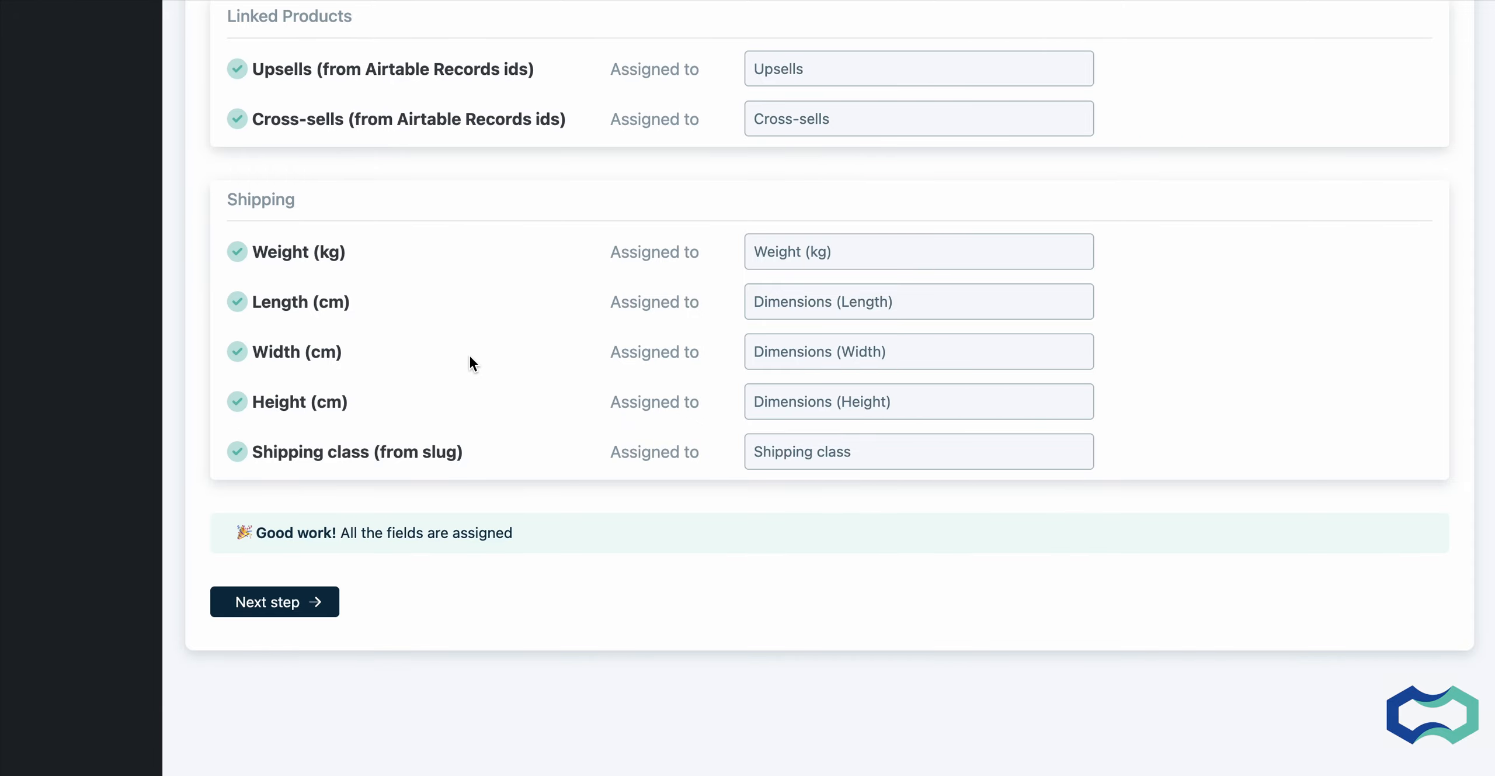
pyautogui.click(282, 604)
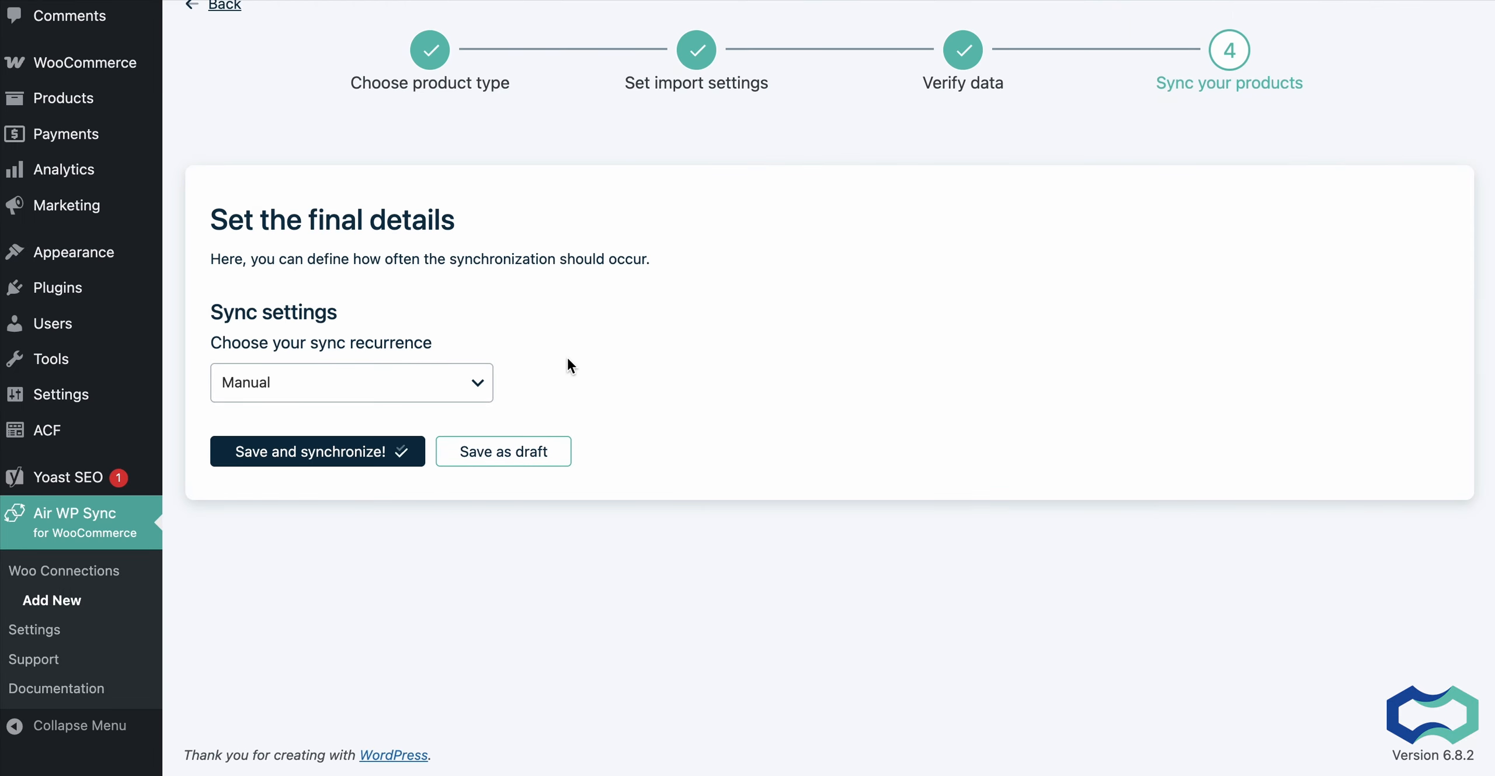
# Try the Recurring sync recurrence and look through its available frequencies.
pyautogui.scroll(2, 568, 361)
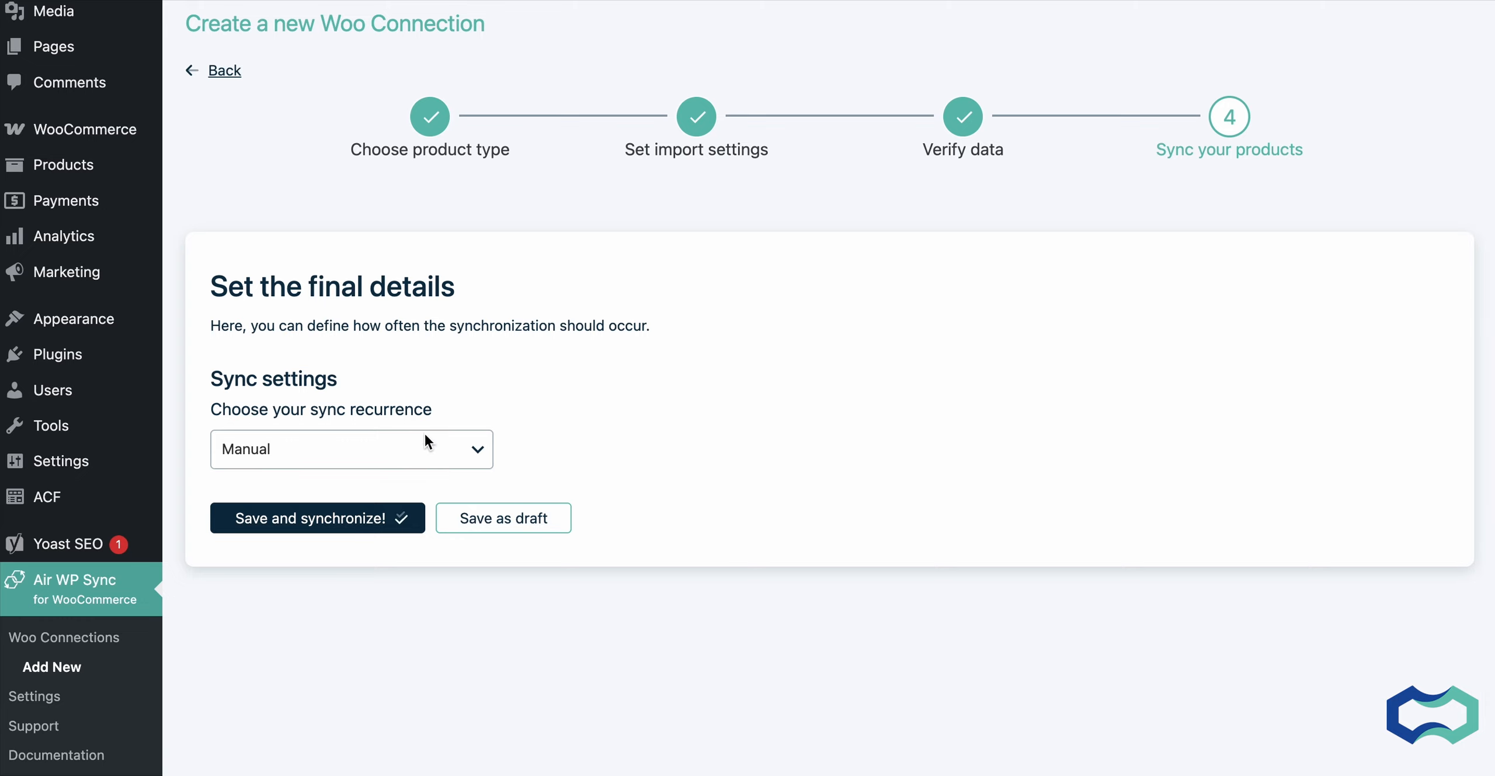
pyautogui.click(339, 459)
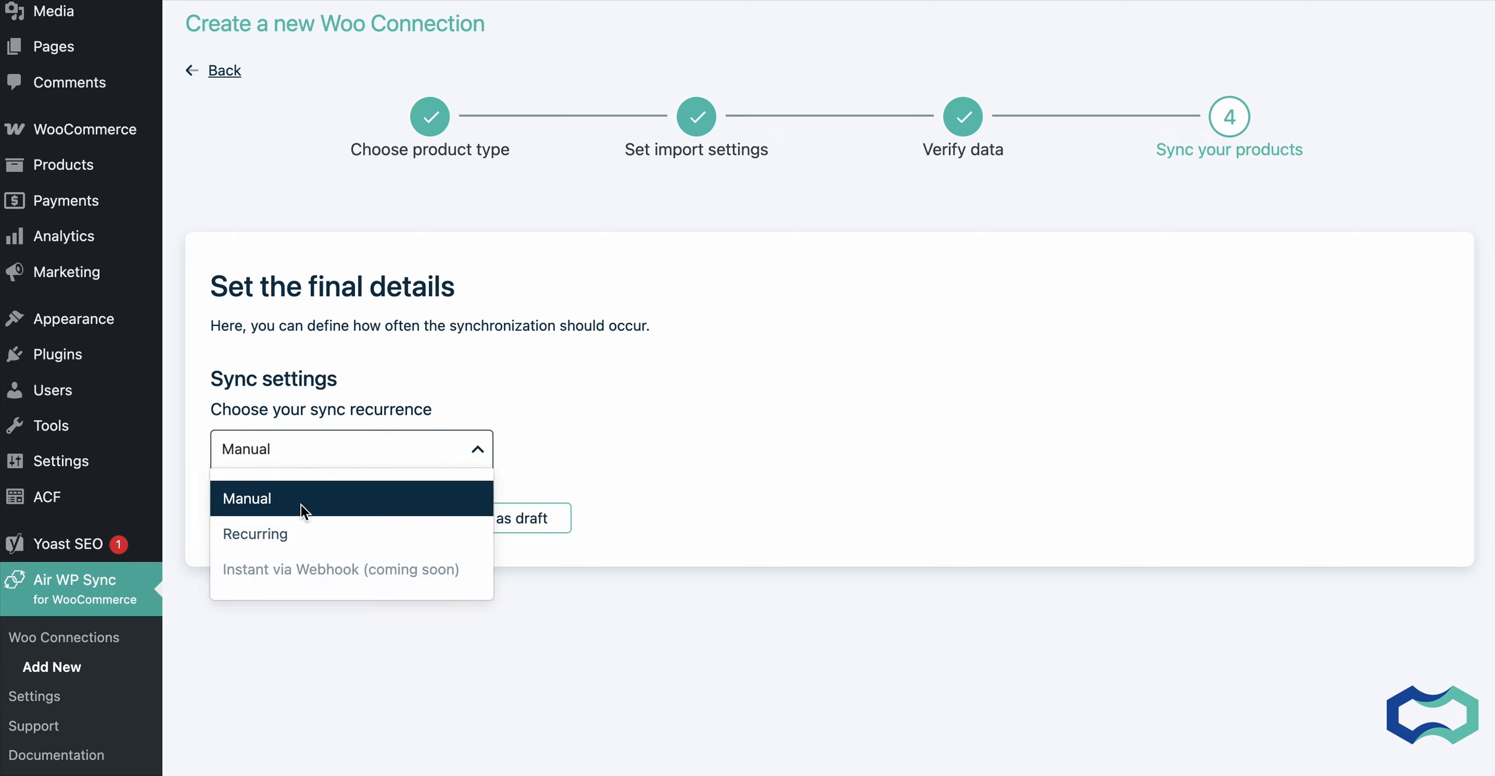
pyautogui.click(290, 532)
pyautogui.click(292, 529)
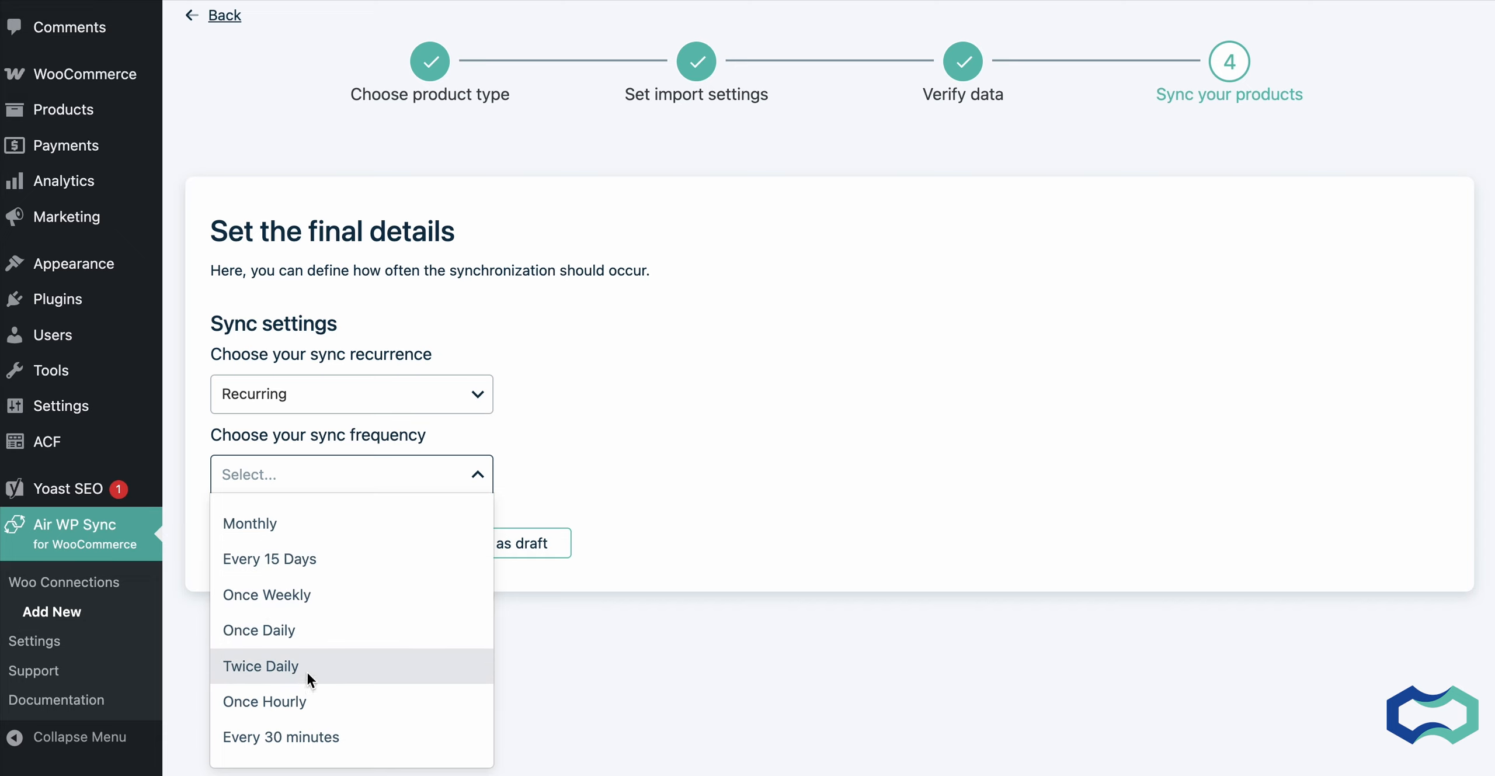
pyautogui.click(641, 400)
# Set the sync recurrence to Manual, and save and synchronize the connection.
pyautogui.click(447, 390)
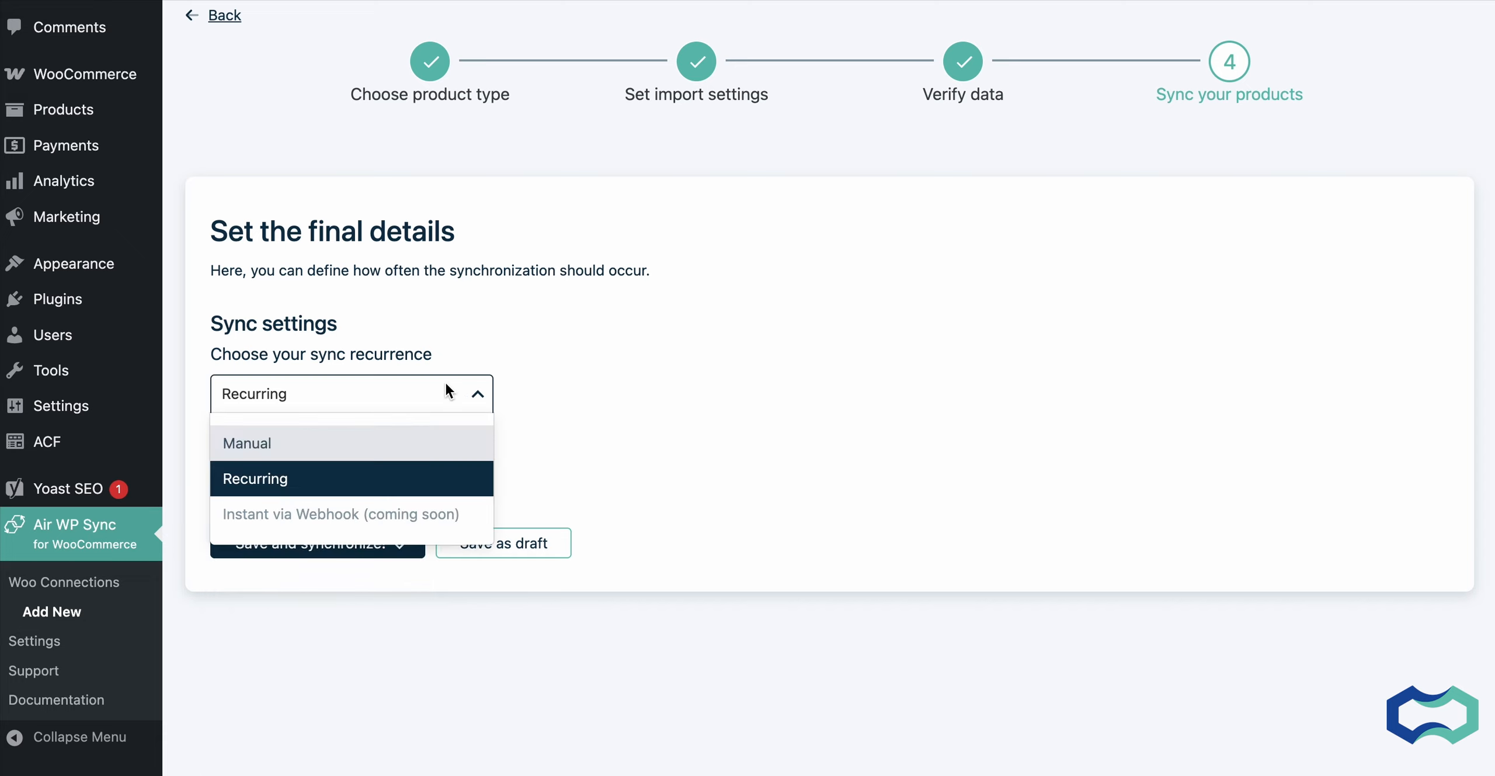
pyautogui.click(320, 440)
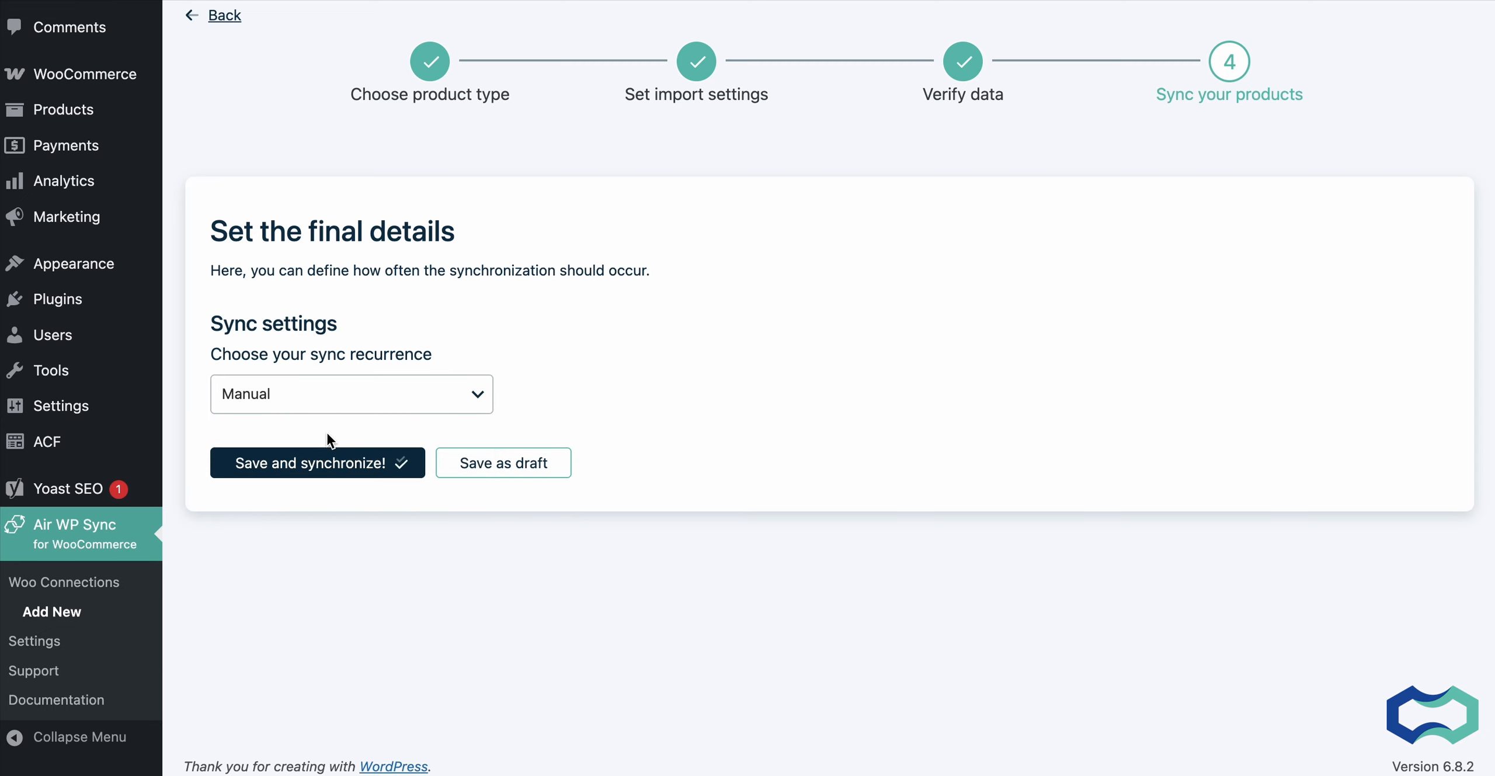
pyautogui.click(324, 474)
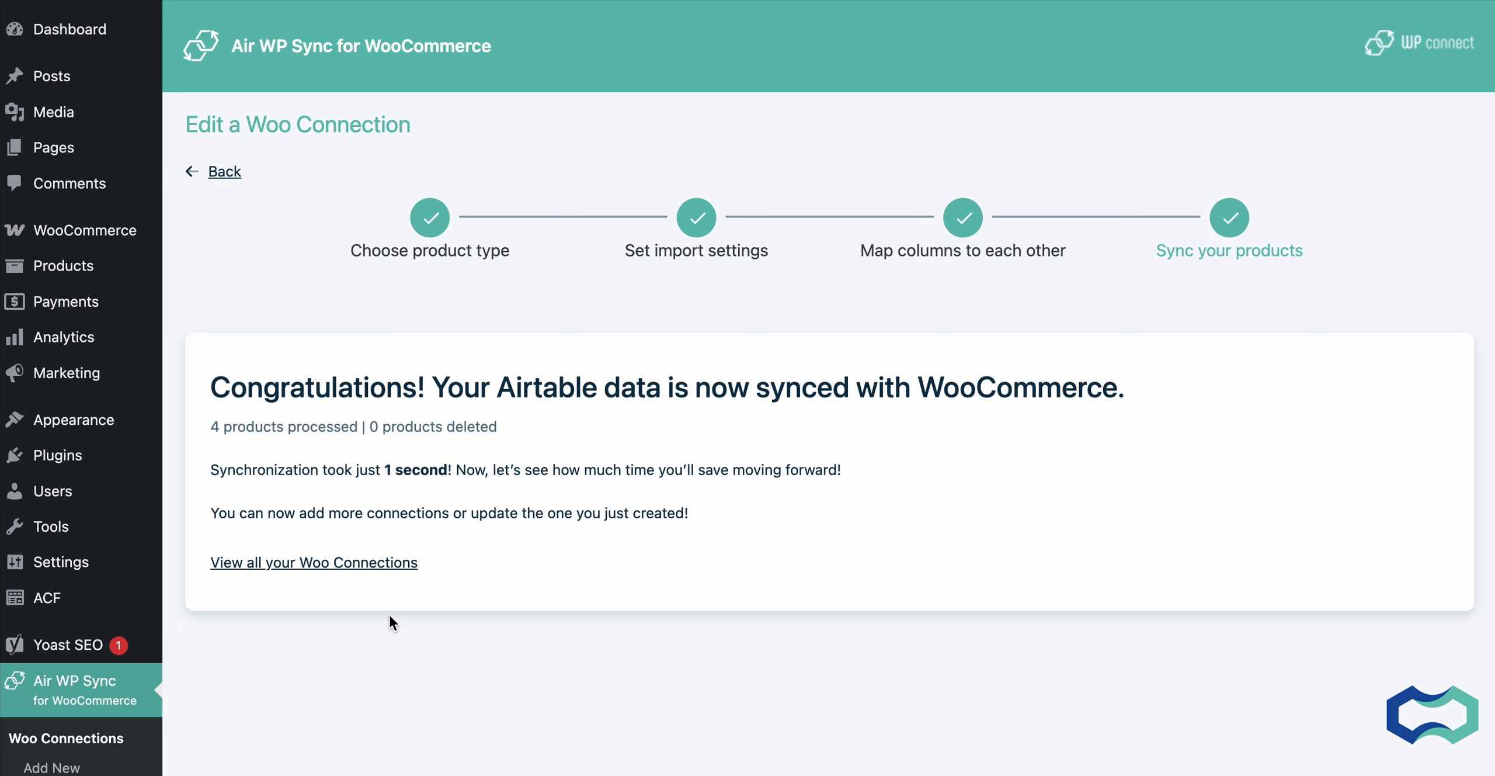
# Check the processed products count and switch to the Products table of the Airtable base.
pyautogui.moveTo(206, 426); pyautogui.dragTo(362, 432)
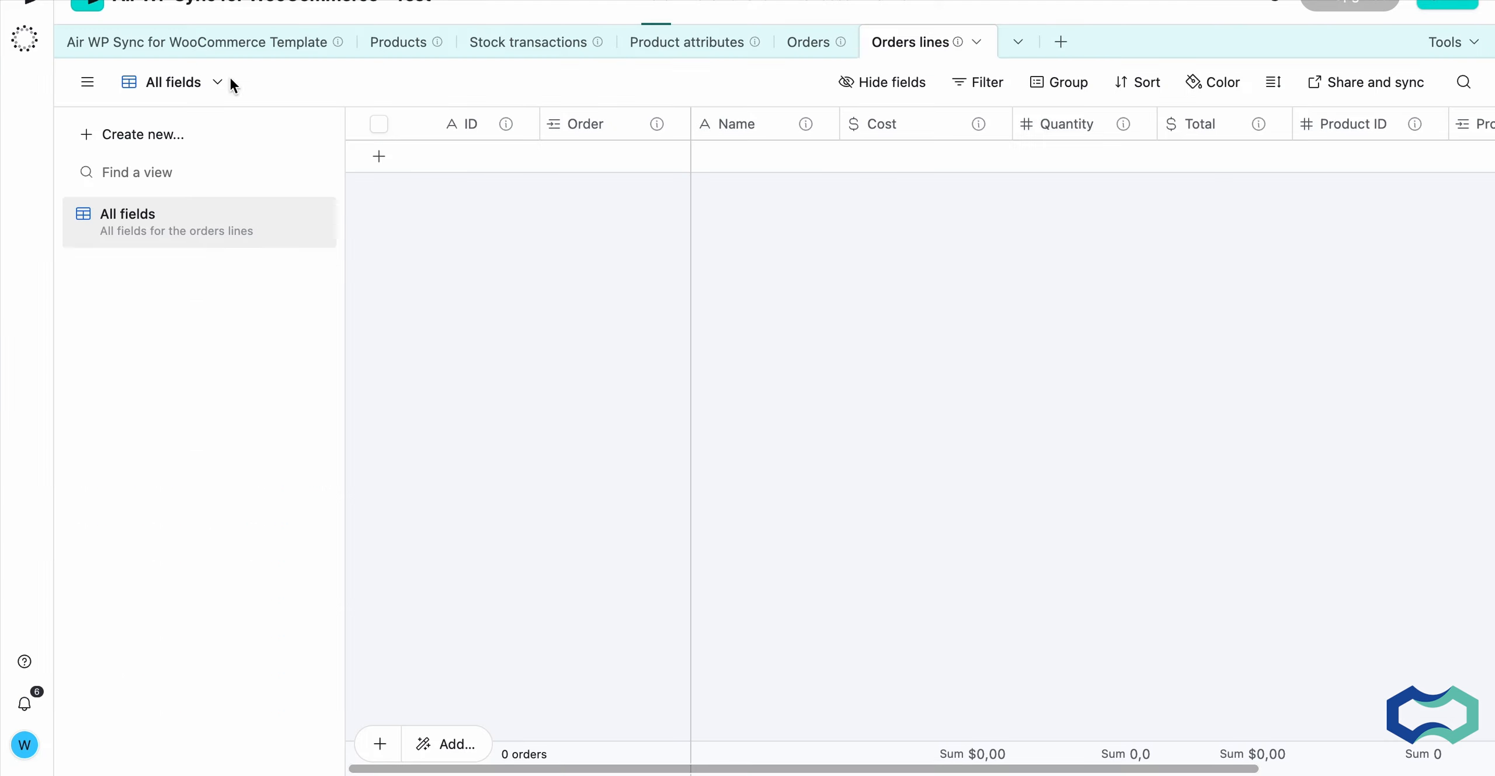
pyautogui.click(134, 46)
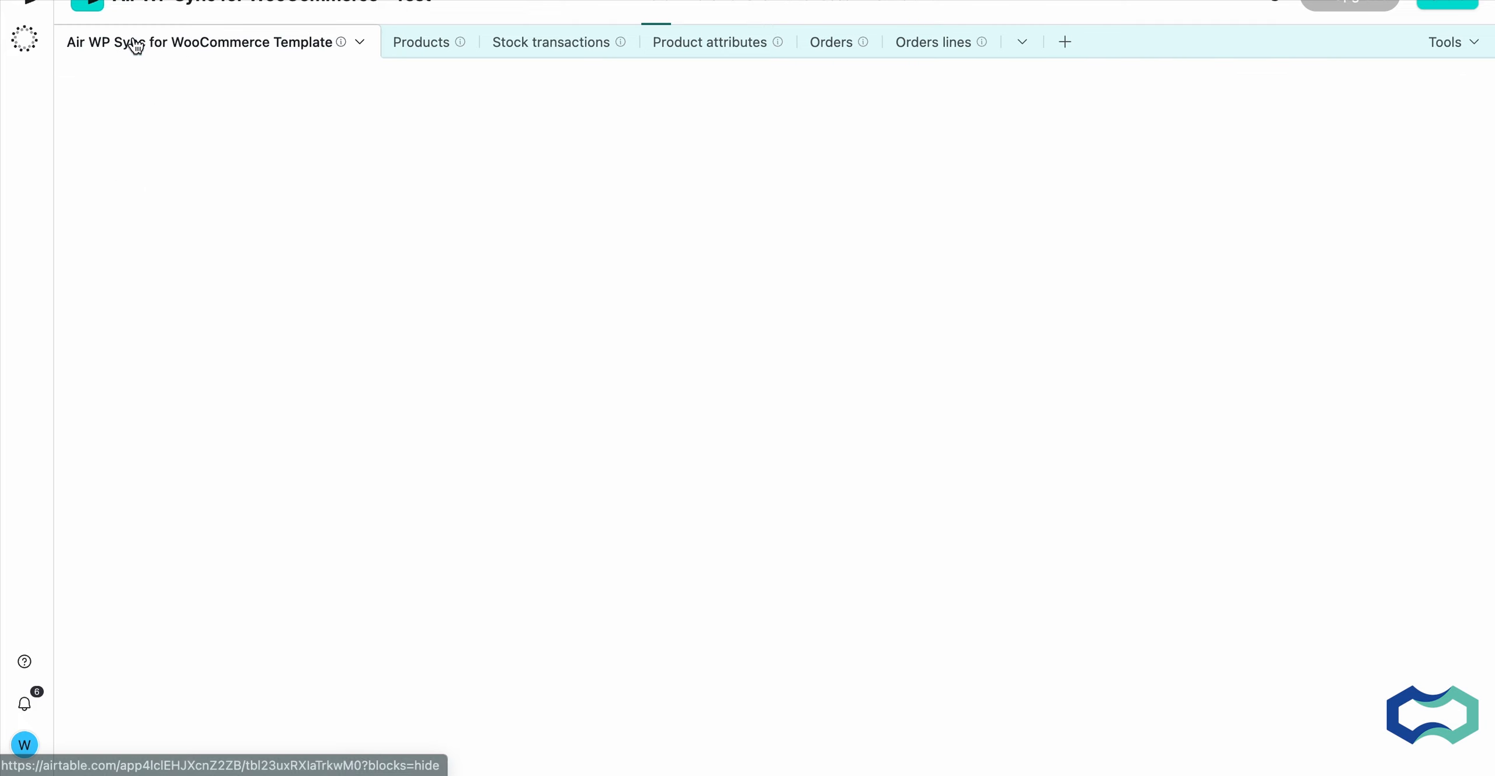
pyautogui.click(458, 36)
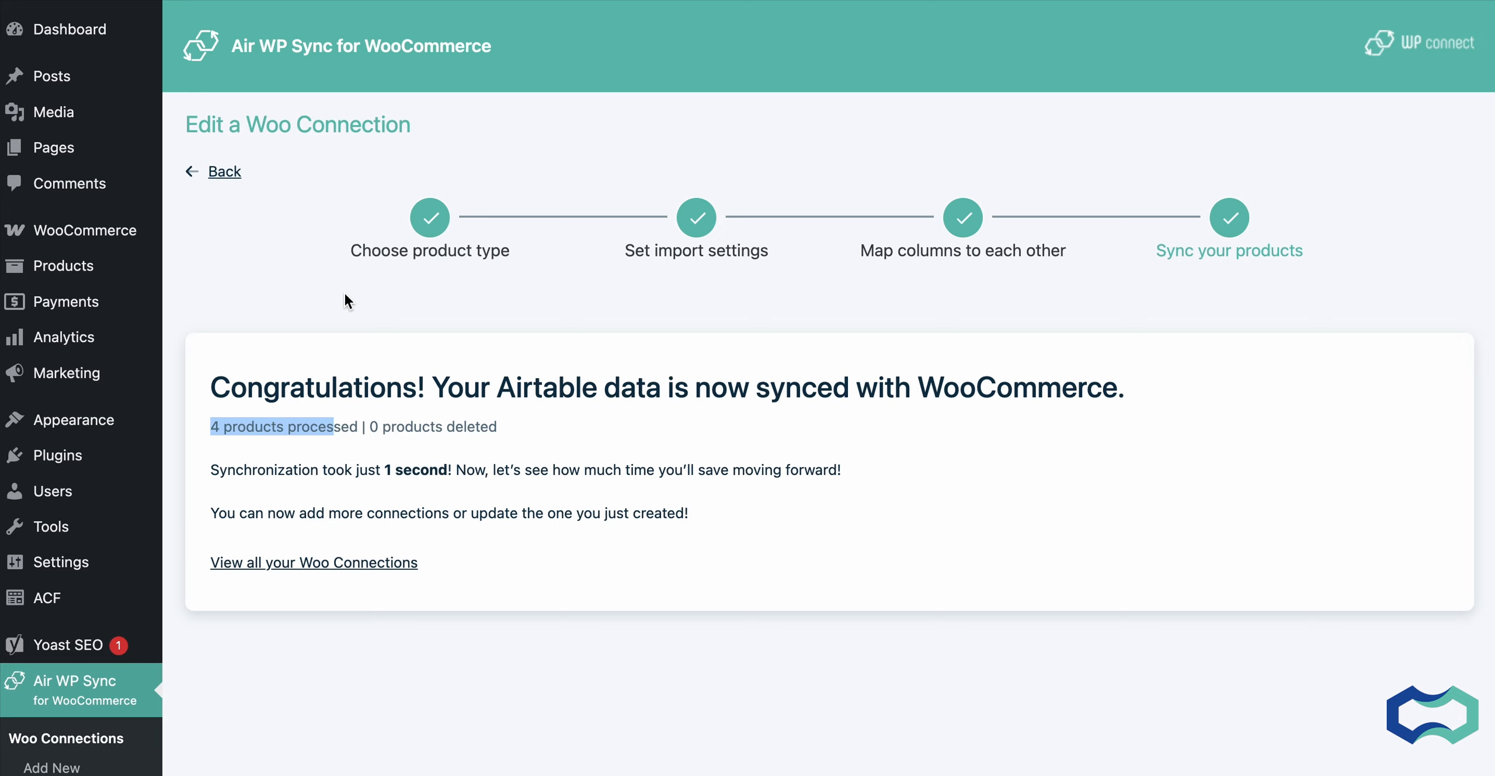
# Check the synced products on the storefront's Shop page and in the WordPress products list.
pyautogui.moveTo(125, 2)
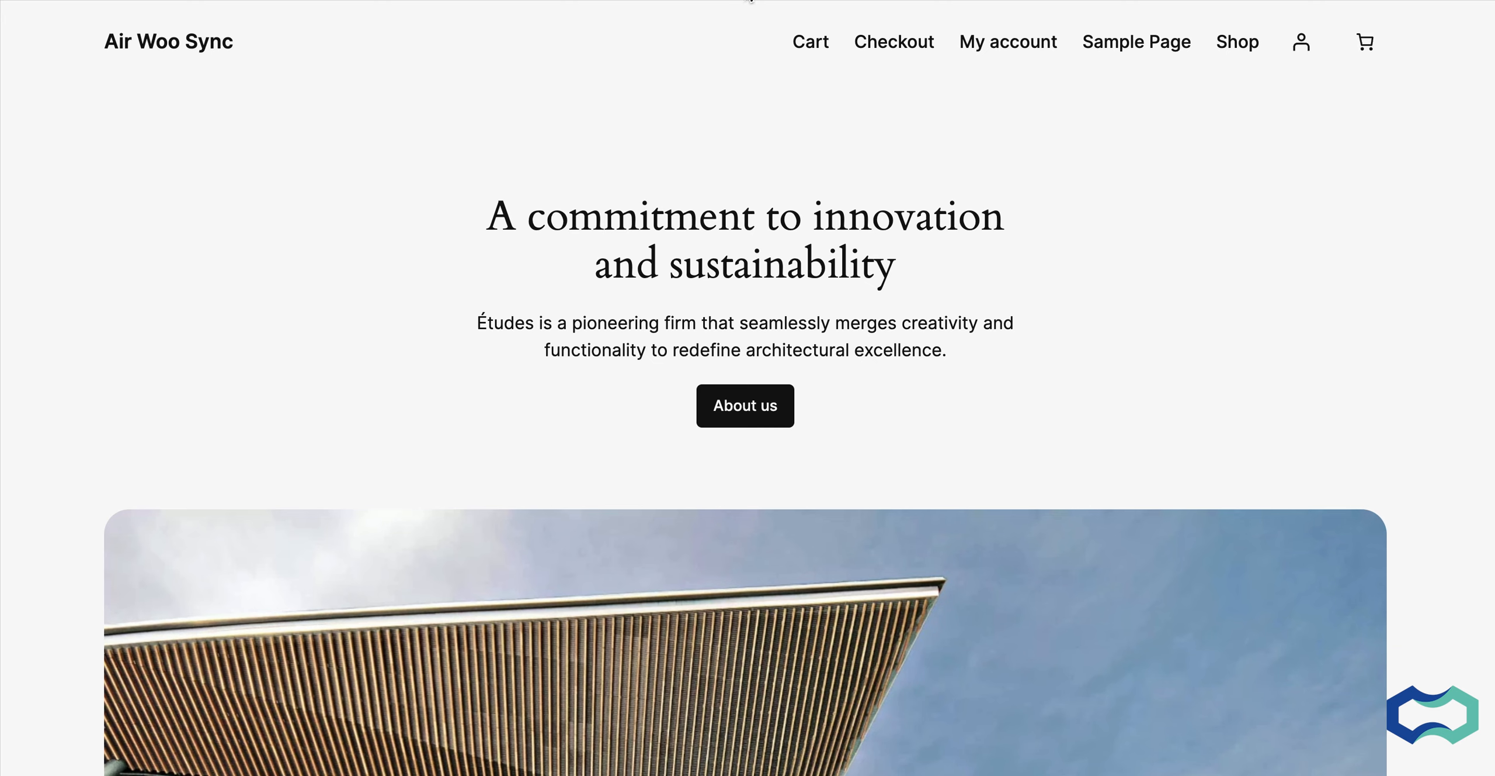
pyautogui.click(1237, 41)
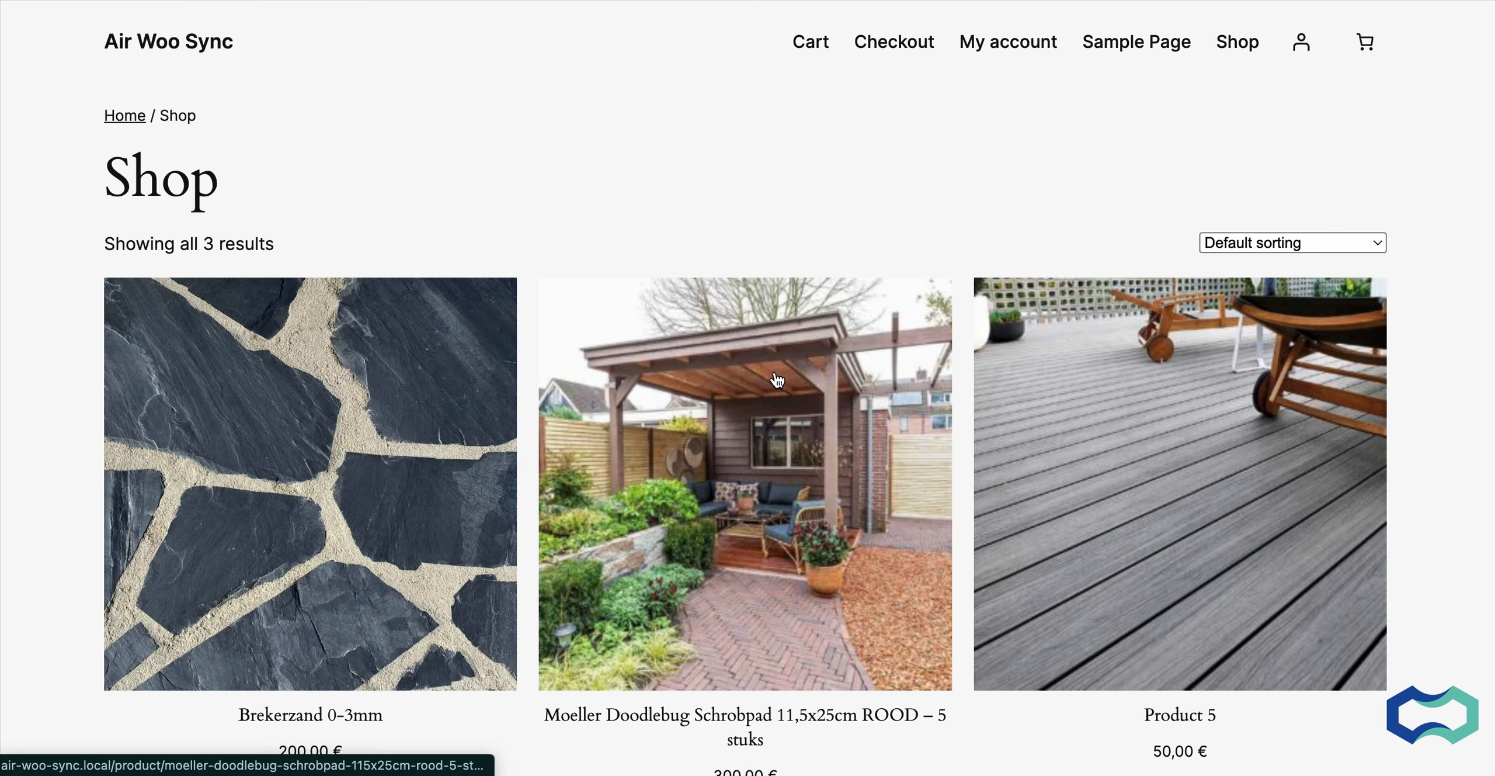
pyautogui.scroll(-5, 777, 379)
pyautogui.scroll(2, 730, 387)
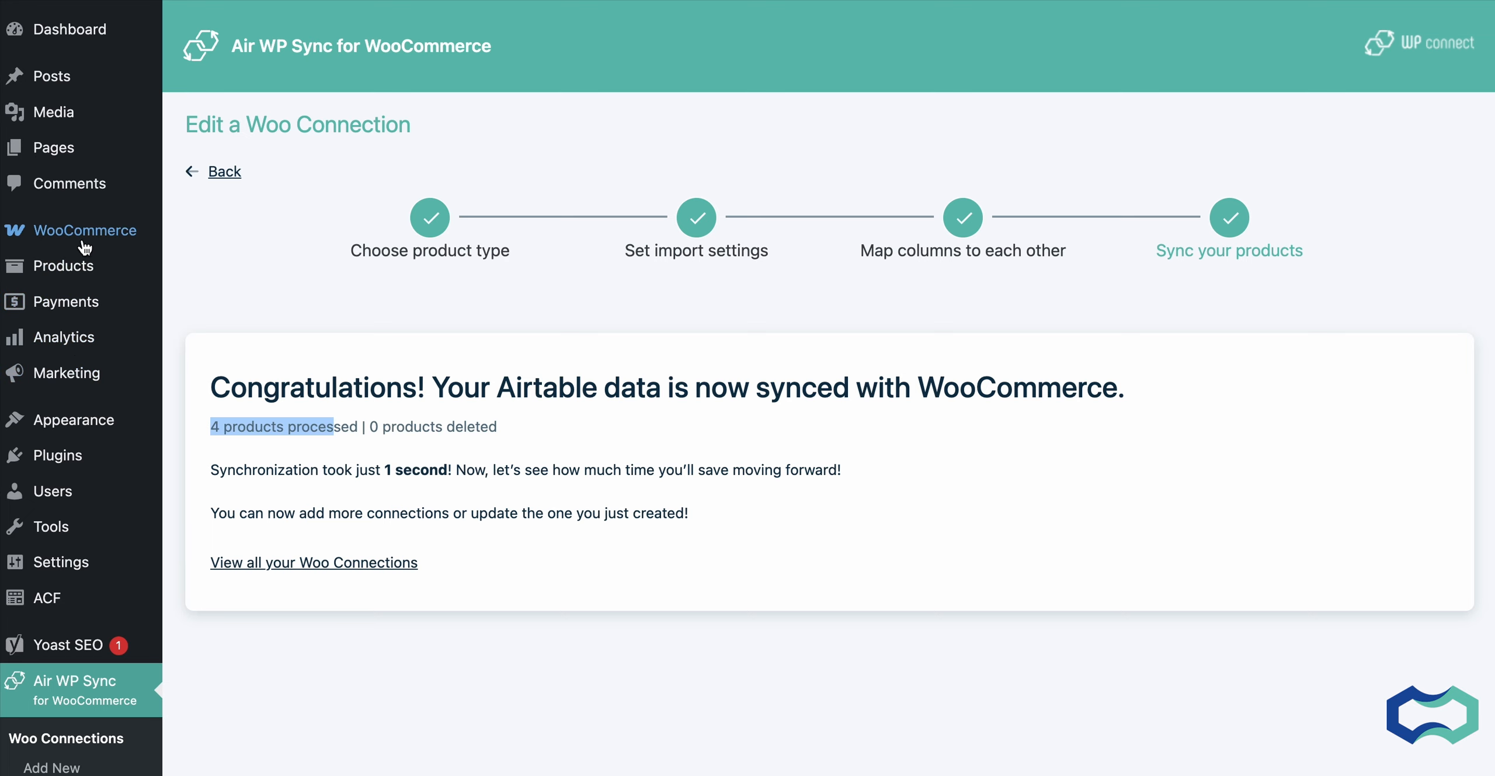
pyautogui.click(74, 265)
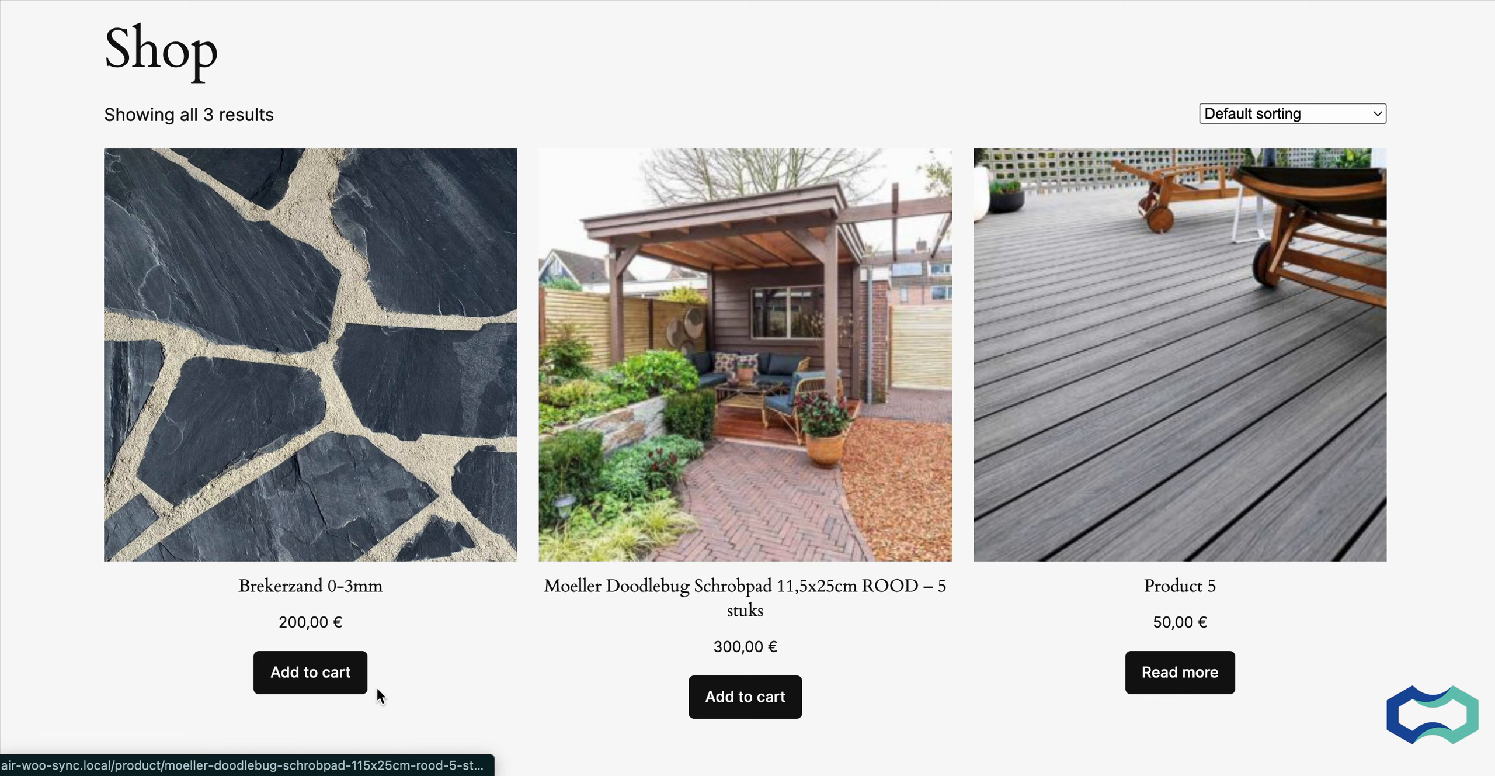
# On the storefront, add Brekerzand 0-3mm to the cart and proceed to checkout.
pyautogui.click(316, 676)
pyautogui.scroll(-3, 360, 676)
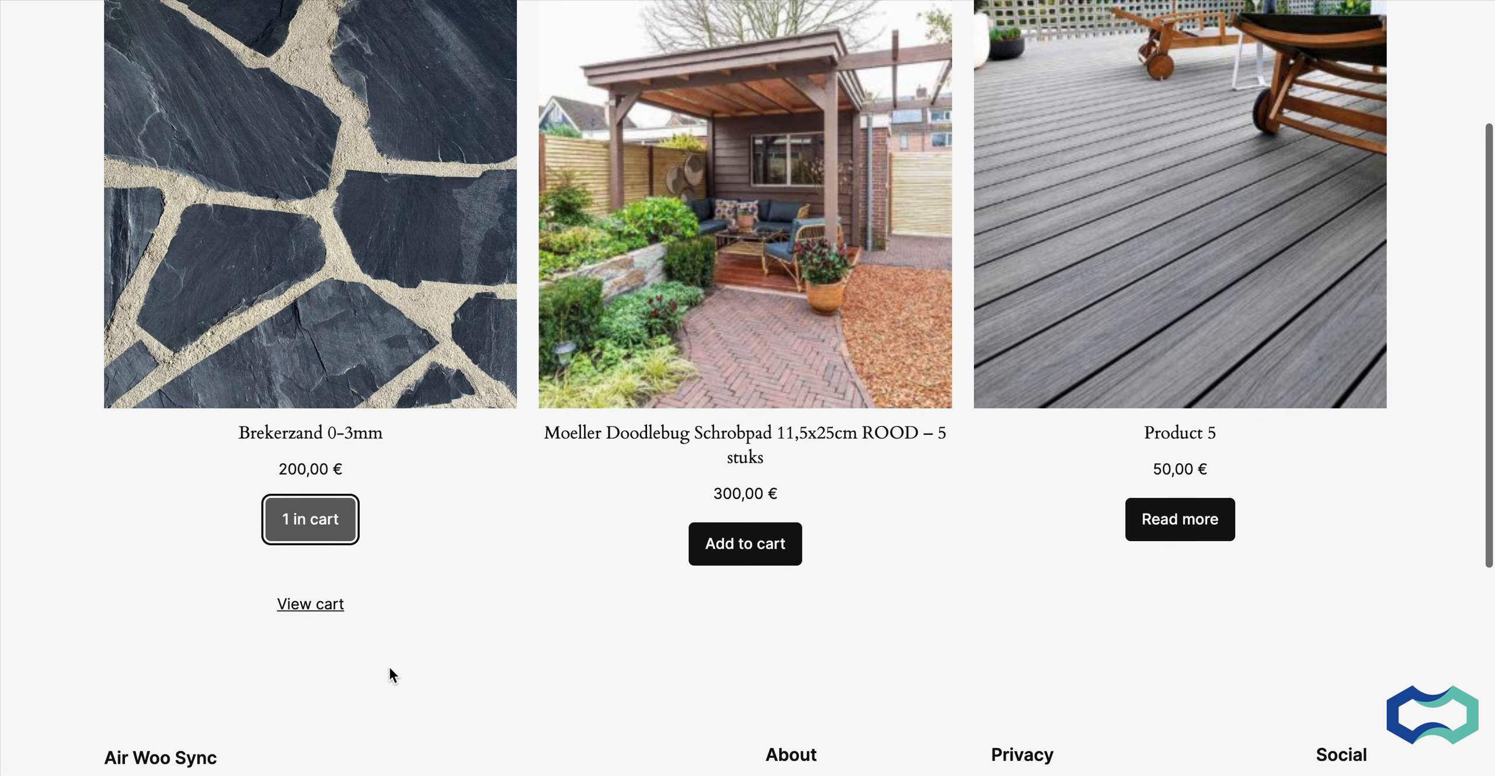
pyautogui.click(329, 594)
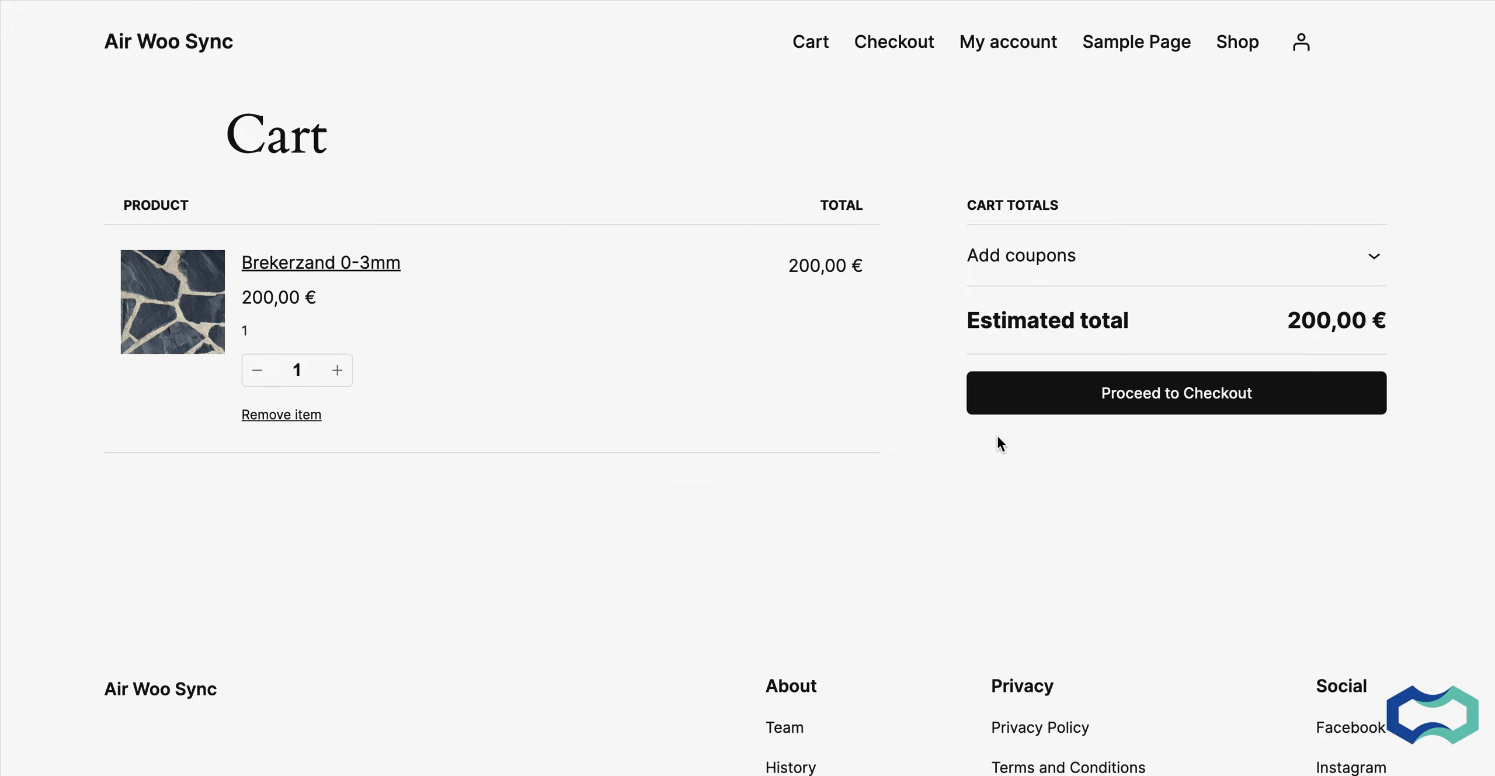
pyautogui.click(1046, 398)
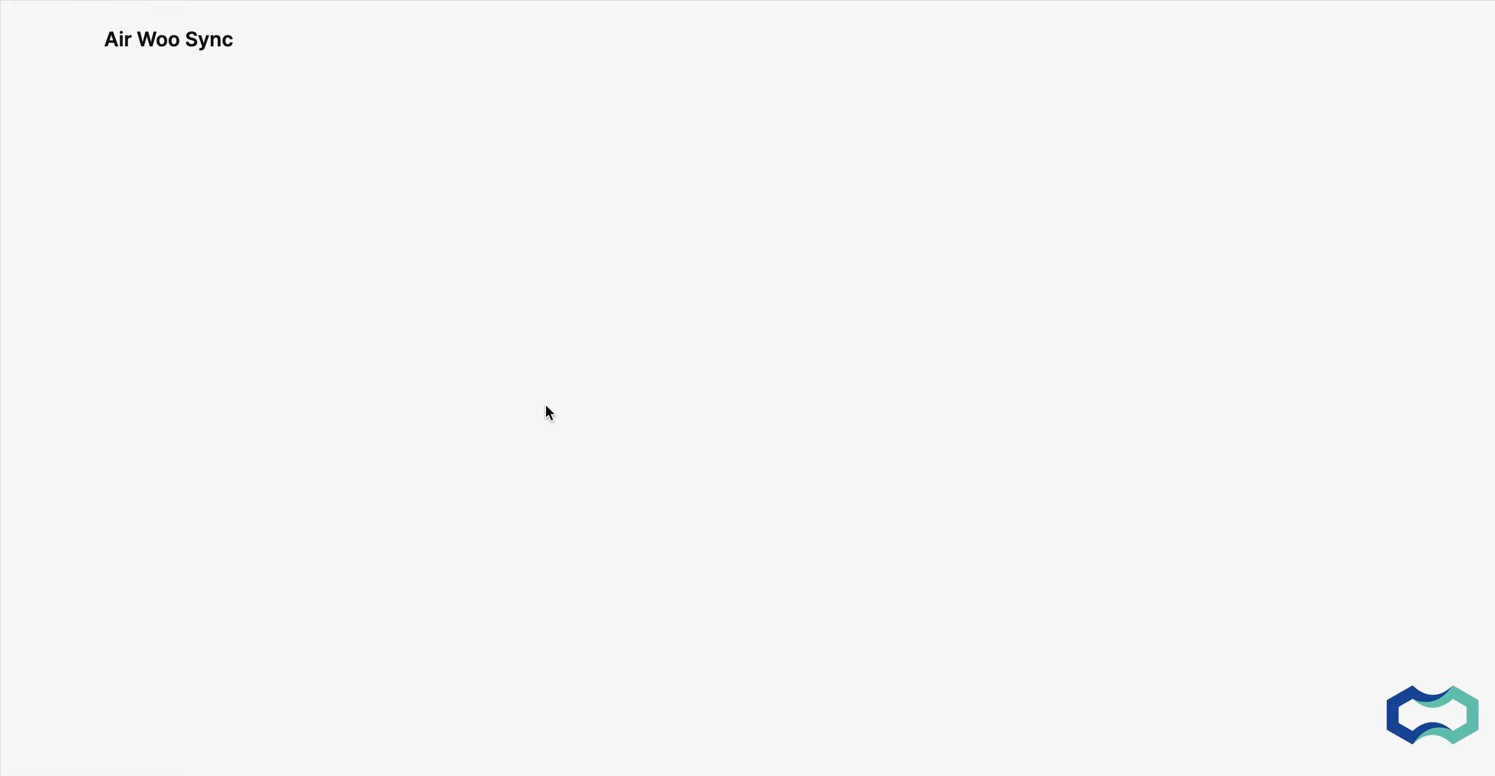
# Place the order with Cash on delivery as payment and review the order confirmation.
pyautogui.scroll(-3, 545, 411)
pyautogui.scroll(-3, 545, 411)
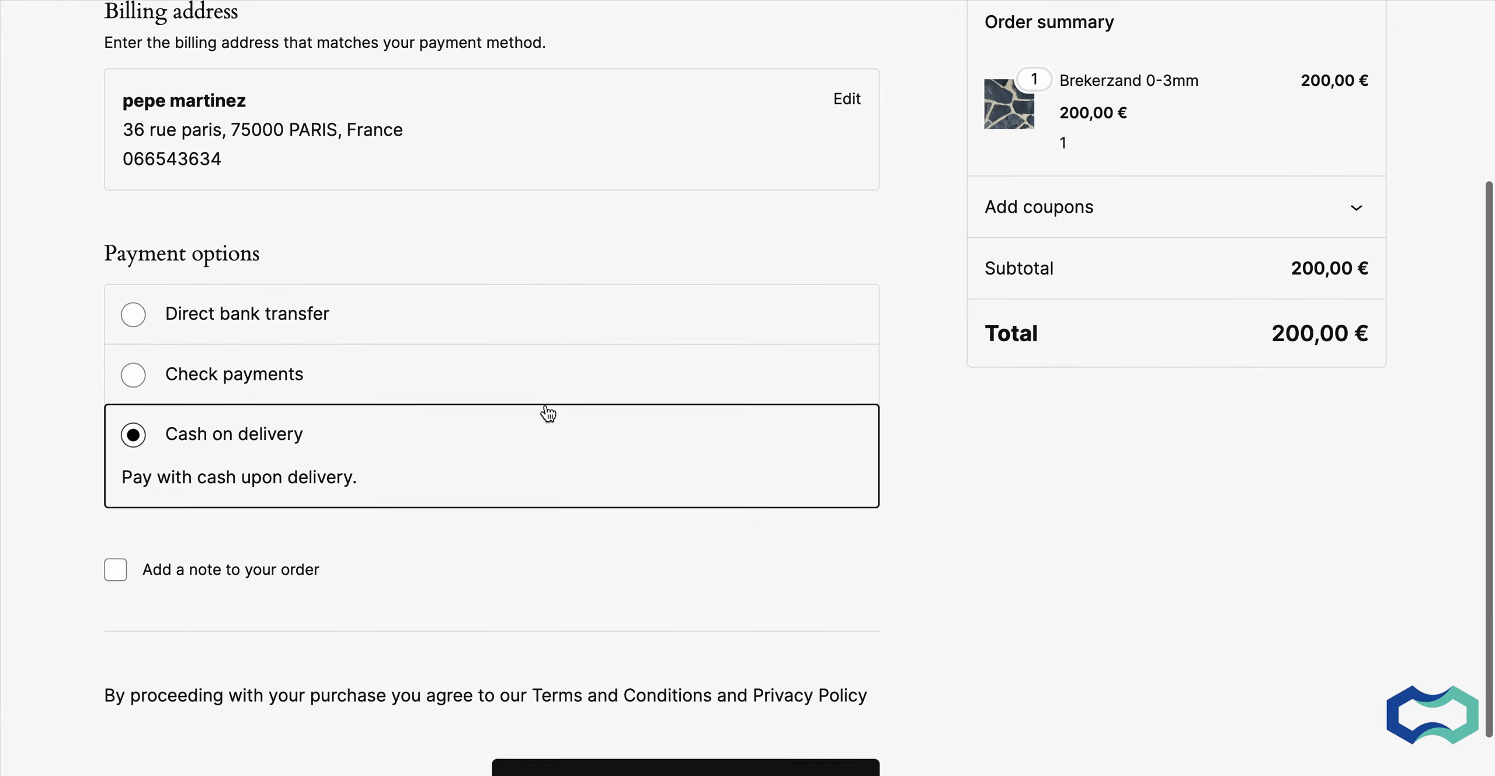
pyautogui.scroll(-1, 504, 628)
pyautogui.click(578, 735)
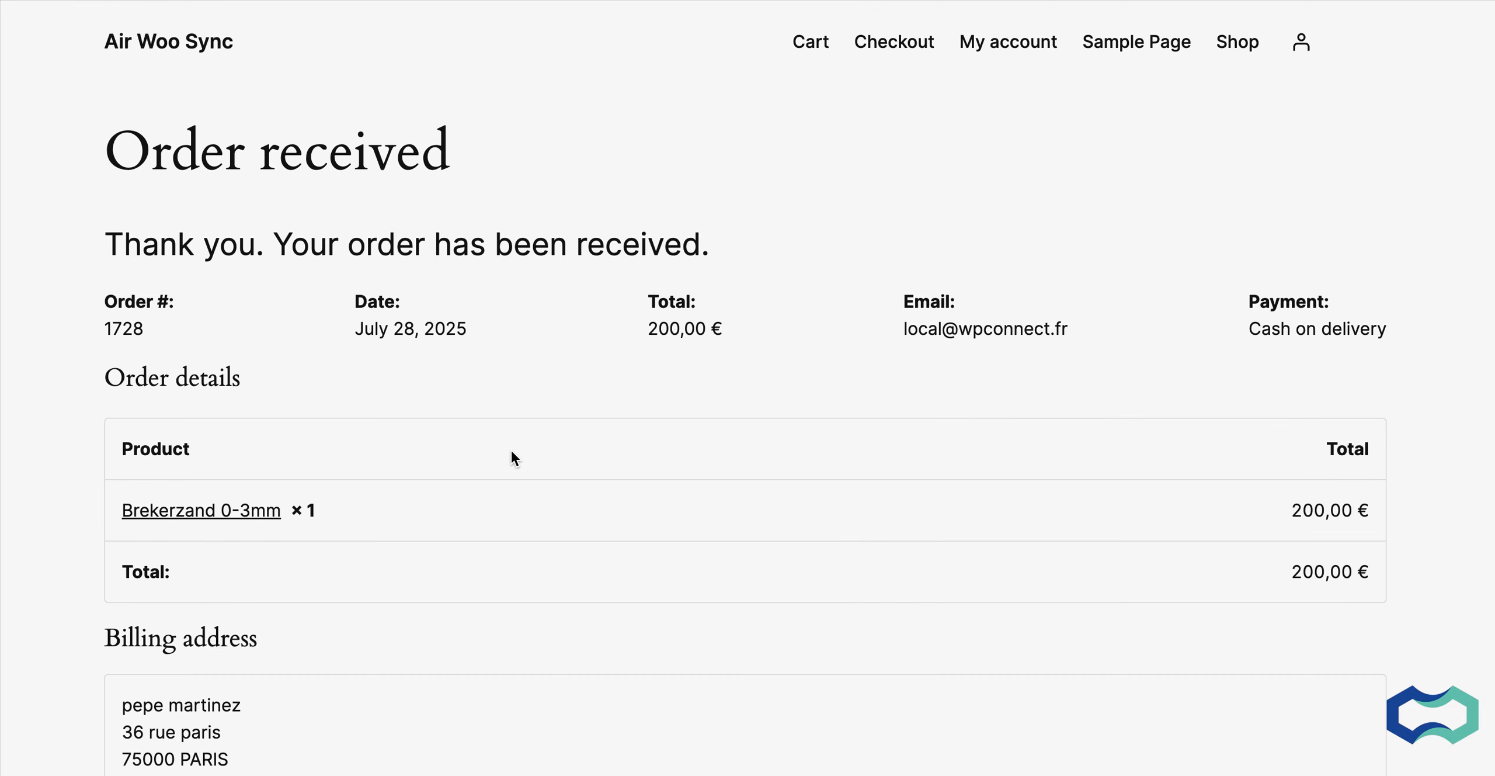
pyautogui.scroll(-3, 510, 449)
pyautogui.scroll(3, 511, 447)
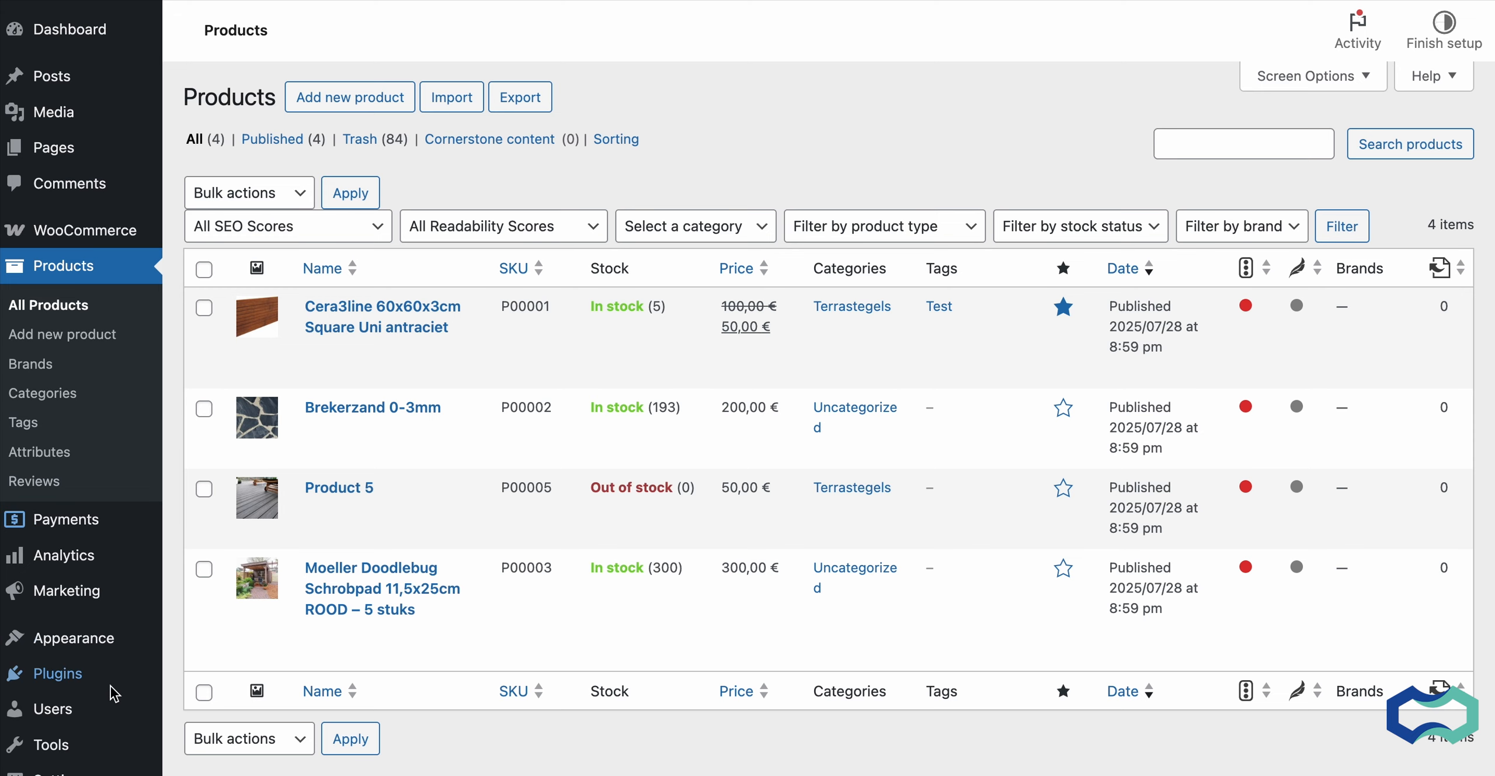
# Open the Simple Products connection in the WordPress admin for editing and go back to its import settings.
pyautogui.scroll(-3, 111, 689)
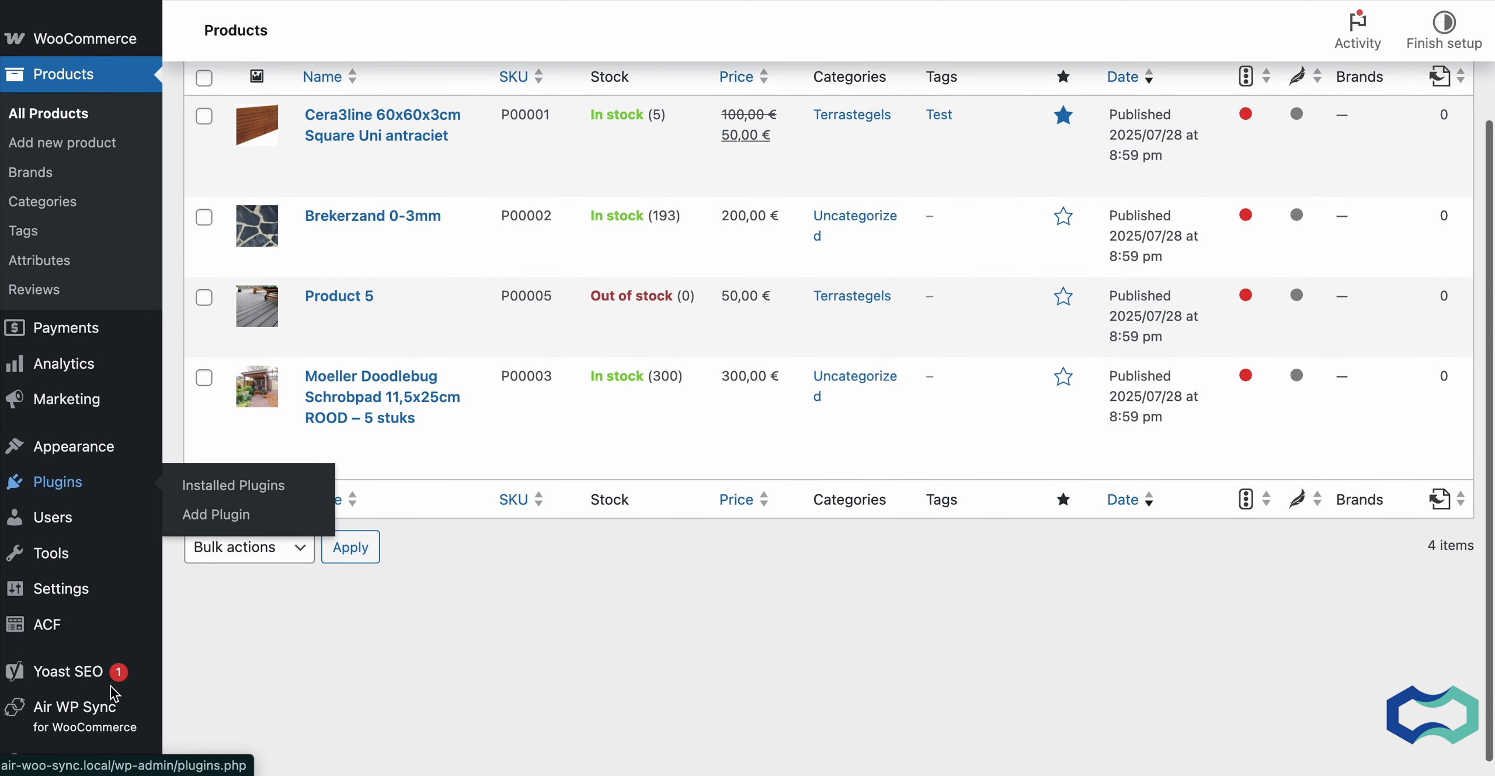
pyautogui.scroll(-1, 114, 694)
pyautogui.moveTo(111, 701)
pyautogui.click(86, 700)
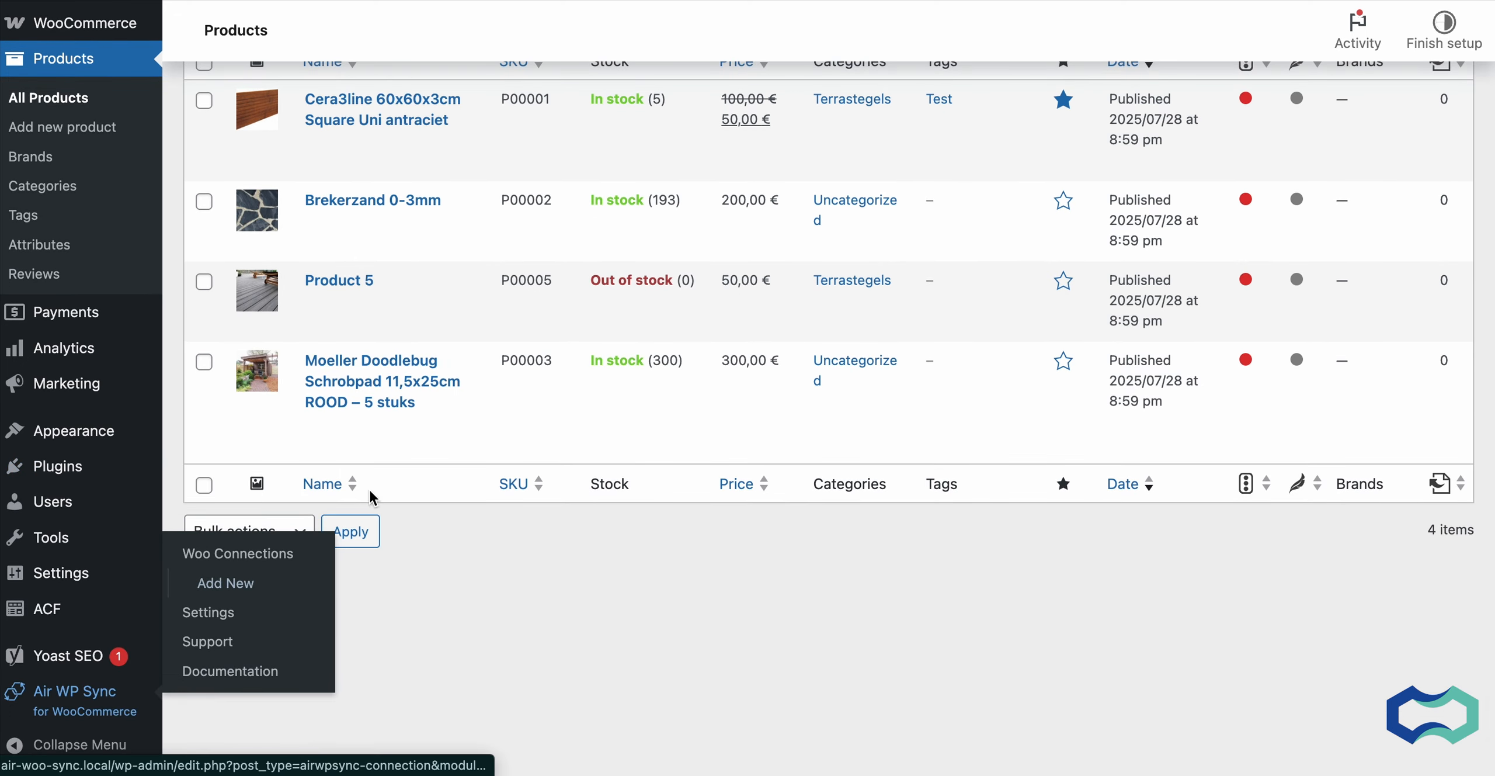
pyautogui.scroll(-3, 369, 488)
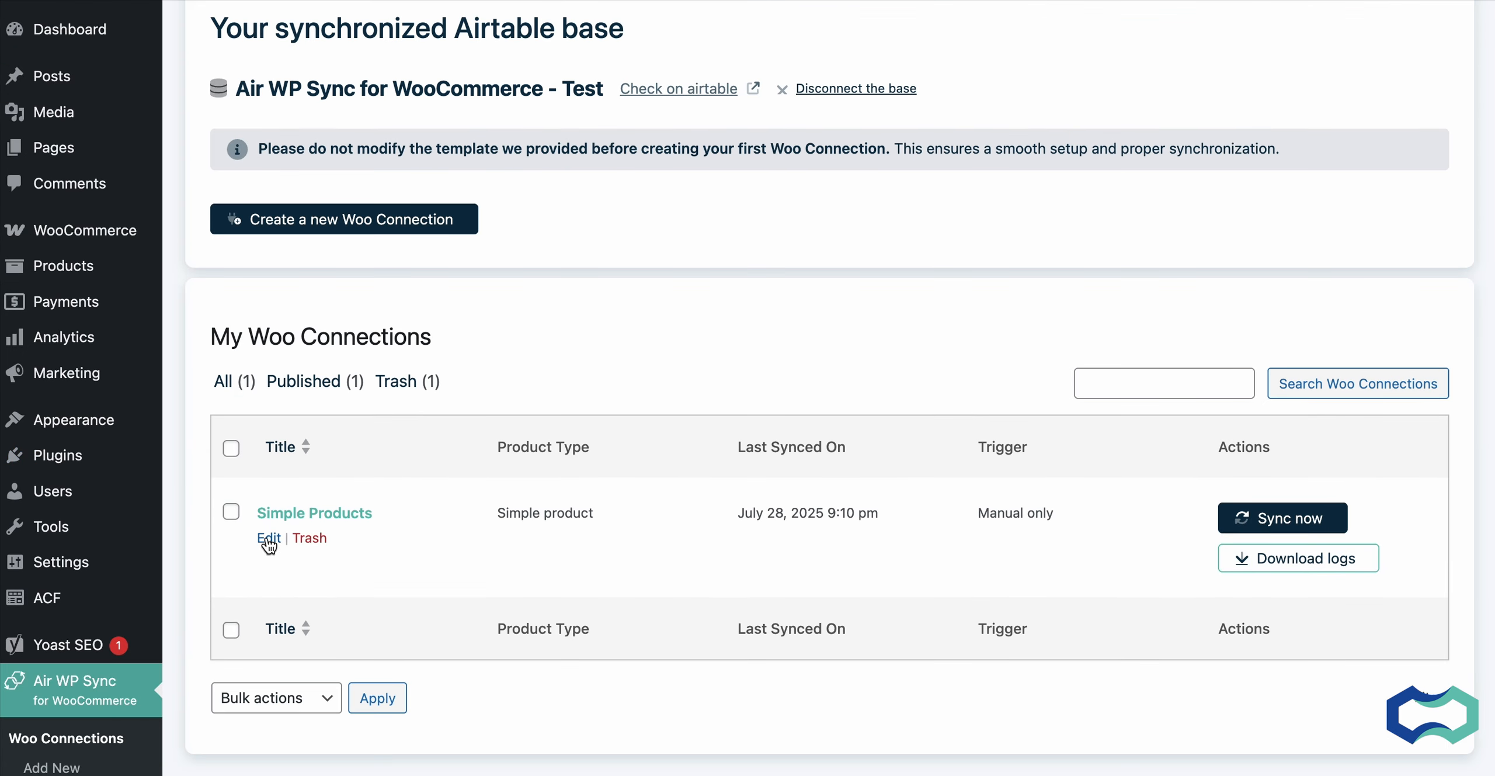
pyautogui.click(268, 540)
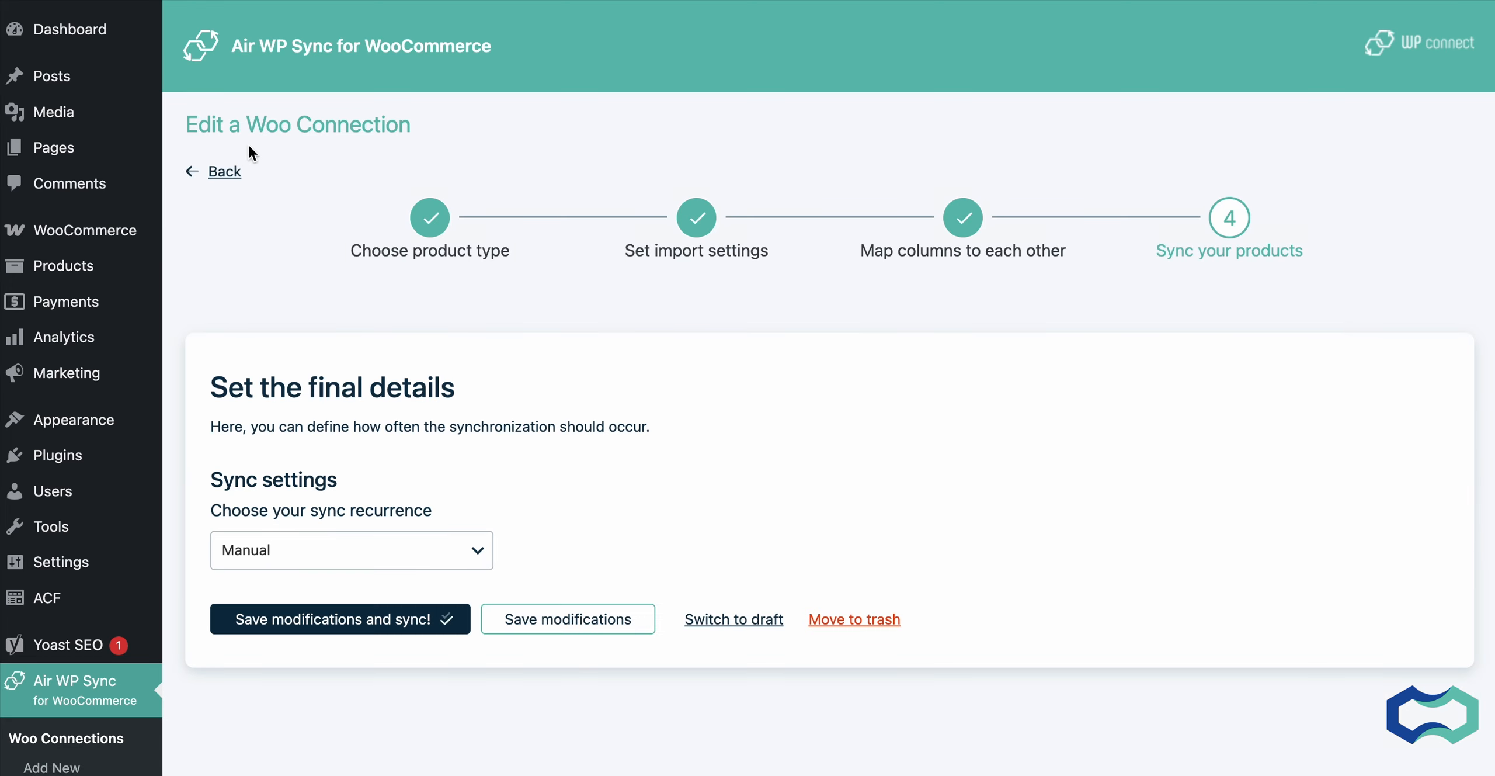
pyautogui.click(217, 181)
pyautogui.click(217, 180)
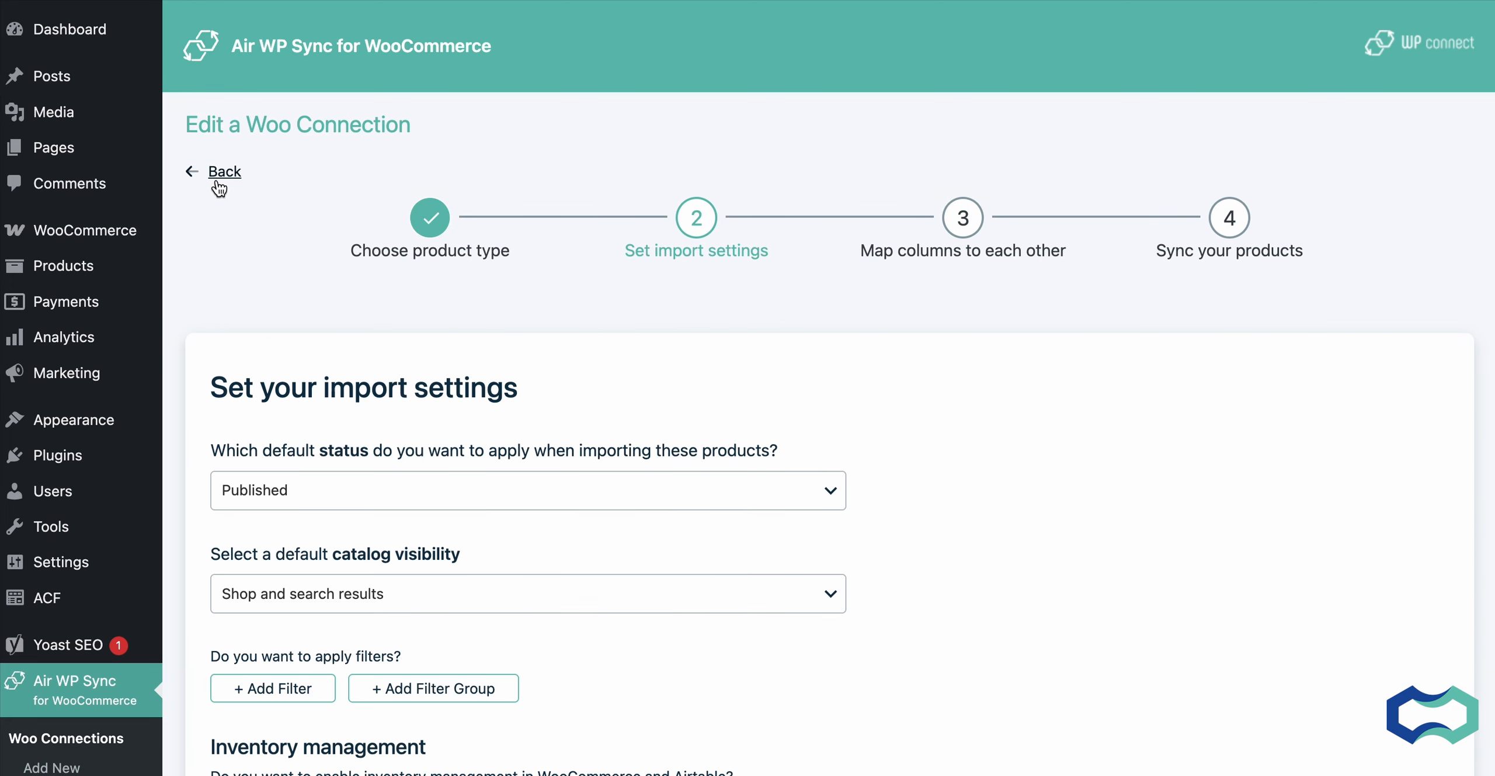
# Continue to the connection's column mapping step and go through the default field assignments as far as the added fields section.
pyautogui.scroll(-7, 306, 348)
pyautogui.click(283, 446)
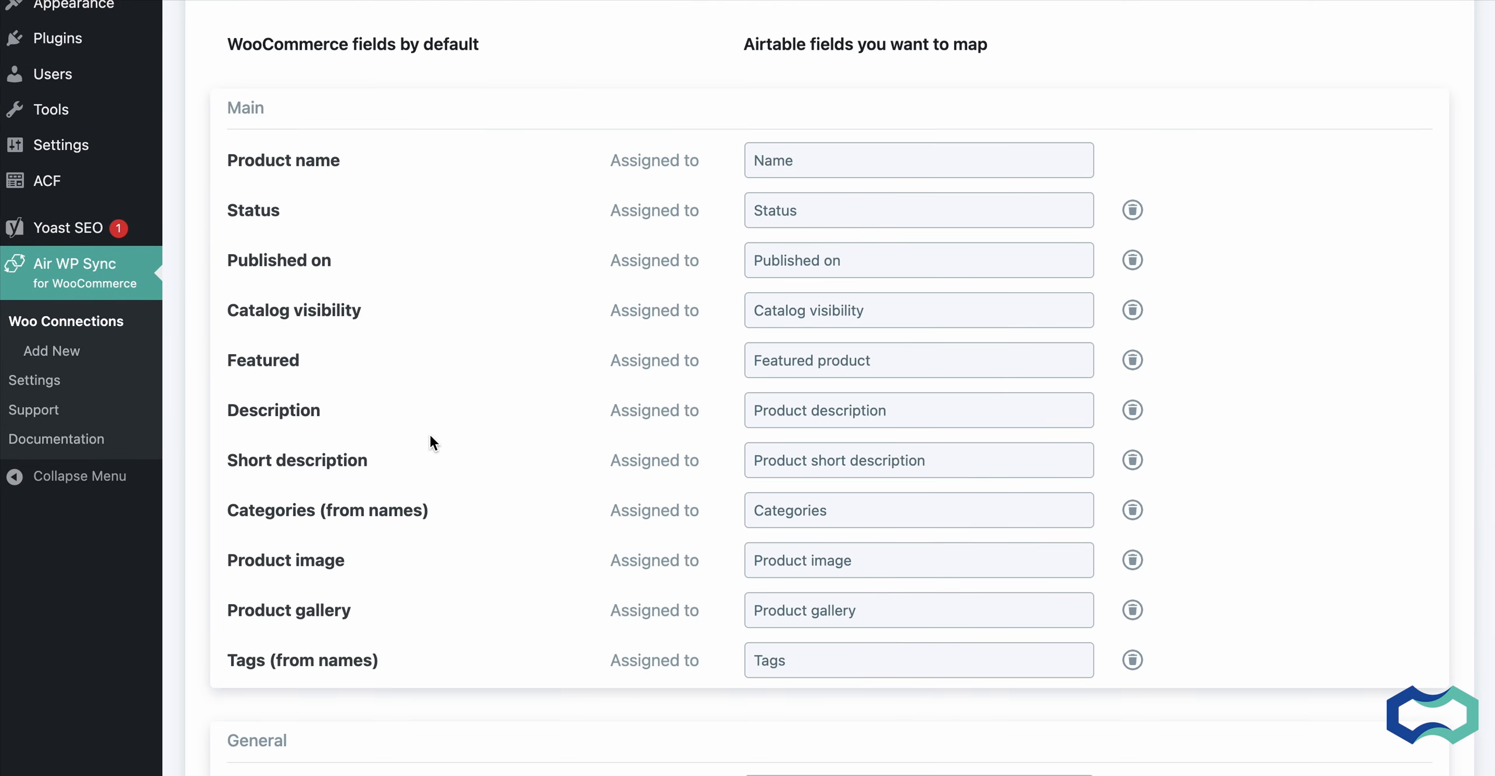
pyautogui.scroll(-15, 430, 436)
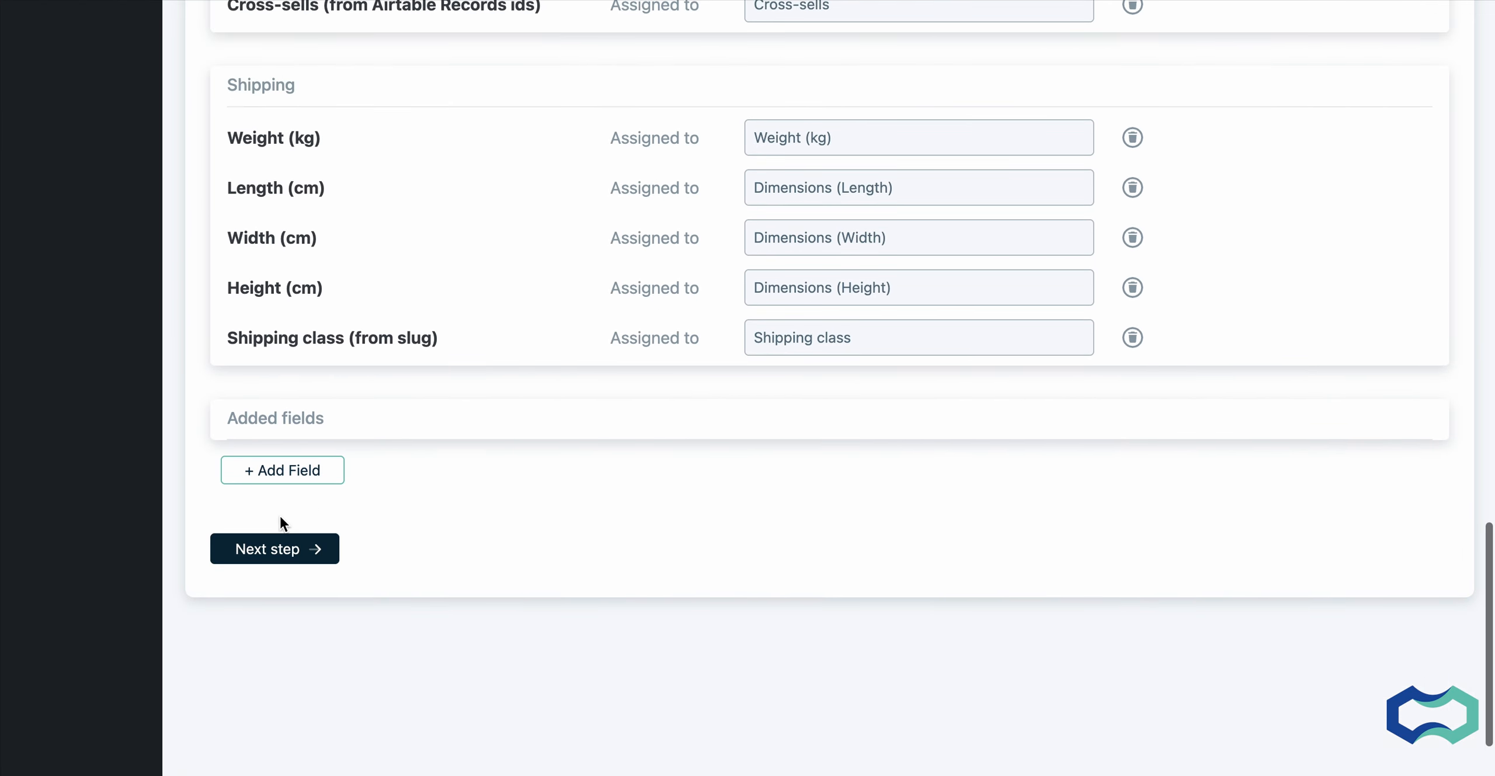
# Add an extra mapping field and choose the Yoast SEO field SEO Title as its WordPress field.
pyautogui.click(292, 484)
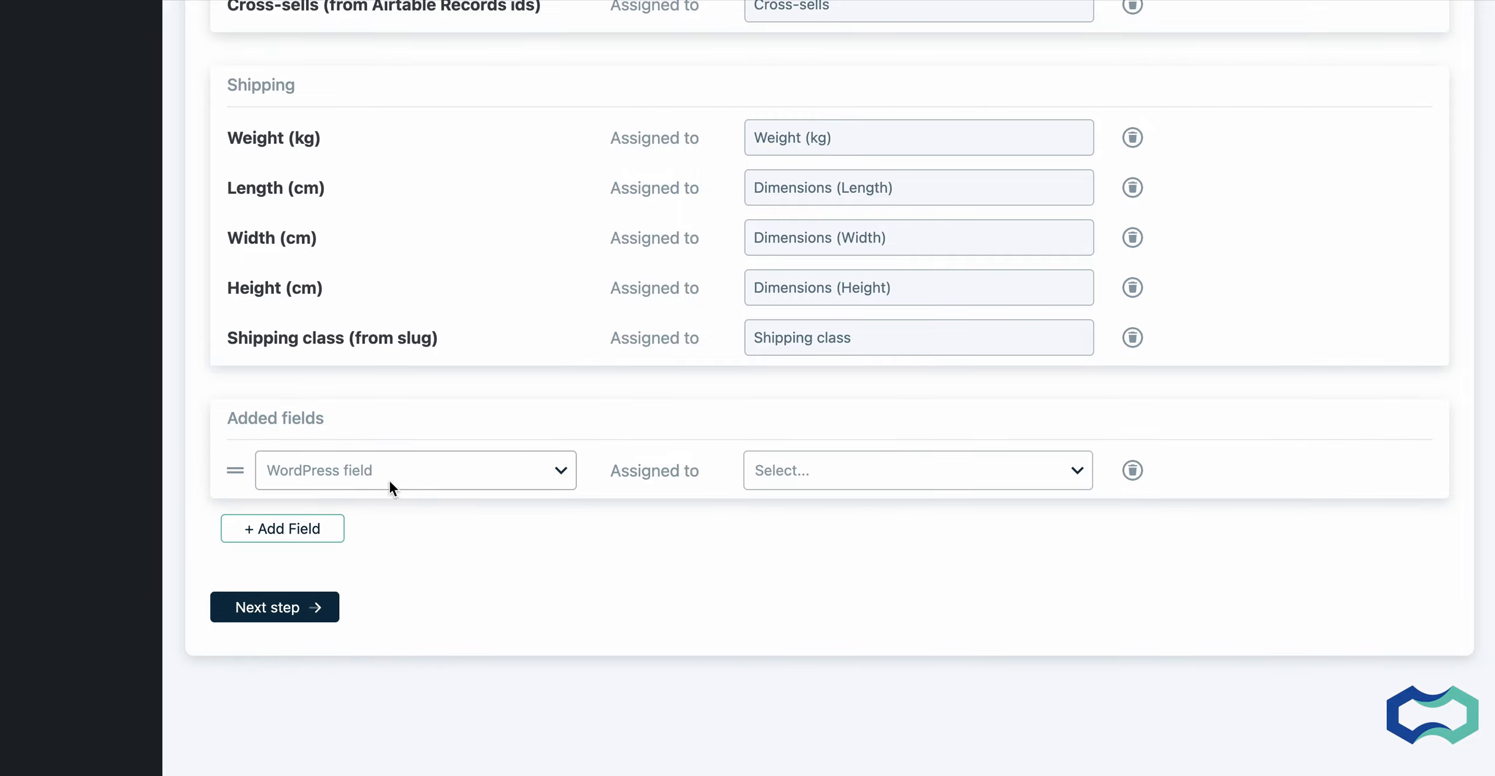
pyautogui.click(388, 480)
pyautogui.scroll(-10, 400, 555)
pyautogui.scroll(-6, 398, 582)
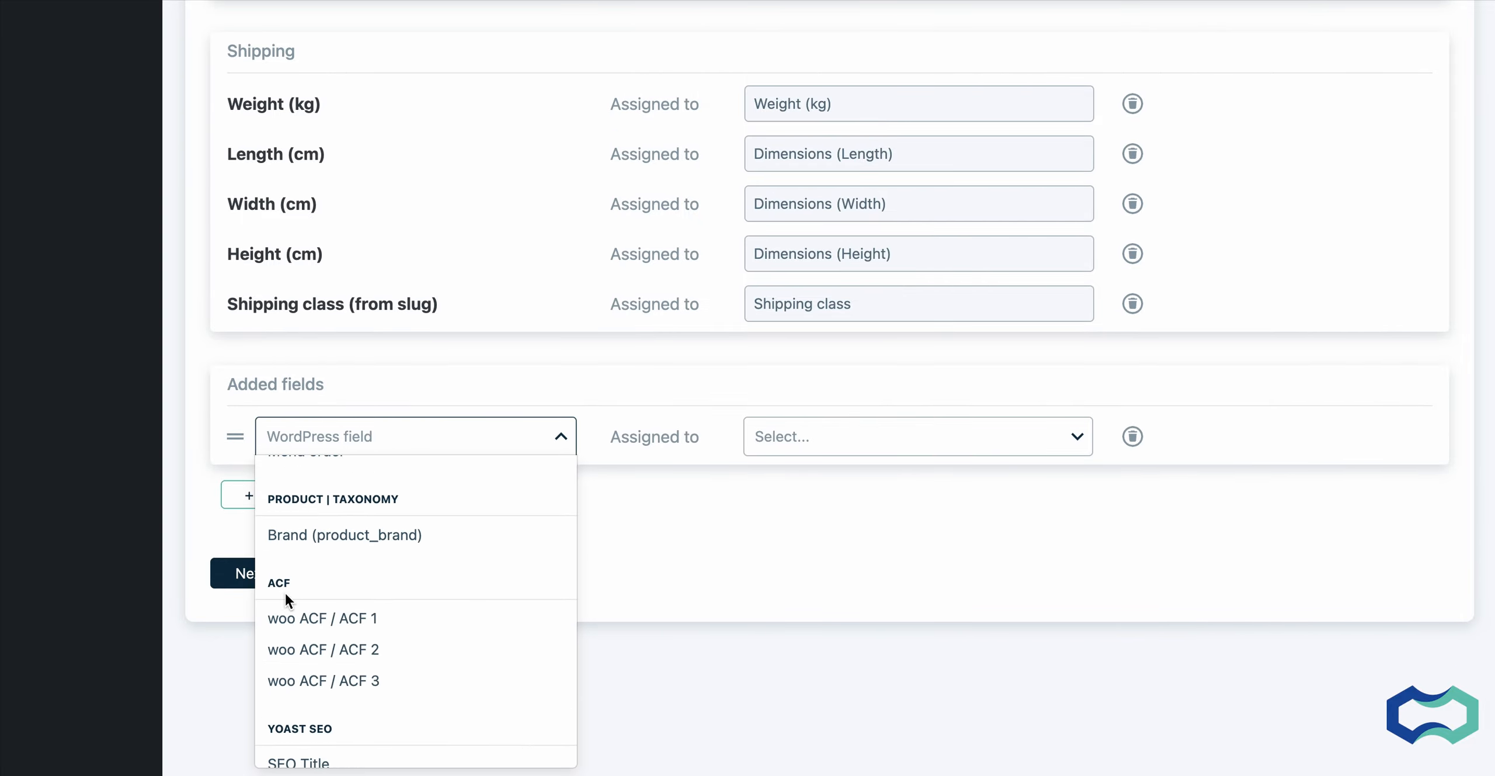
pyautogui.scroll(-3, 362, 719)
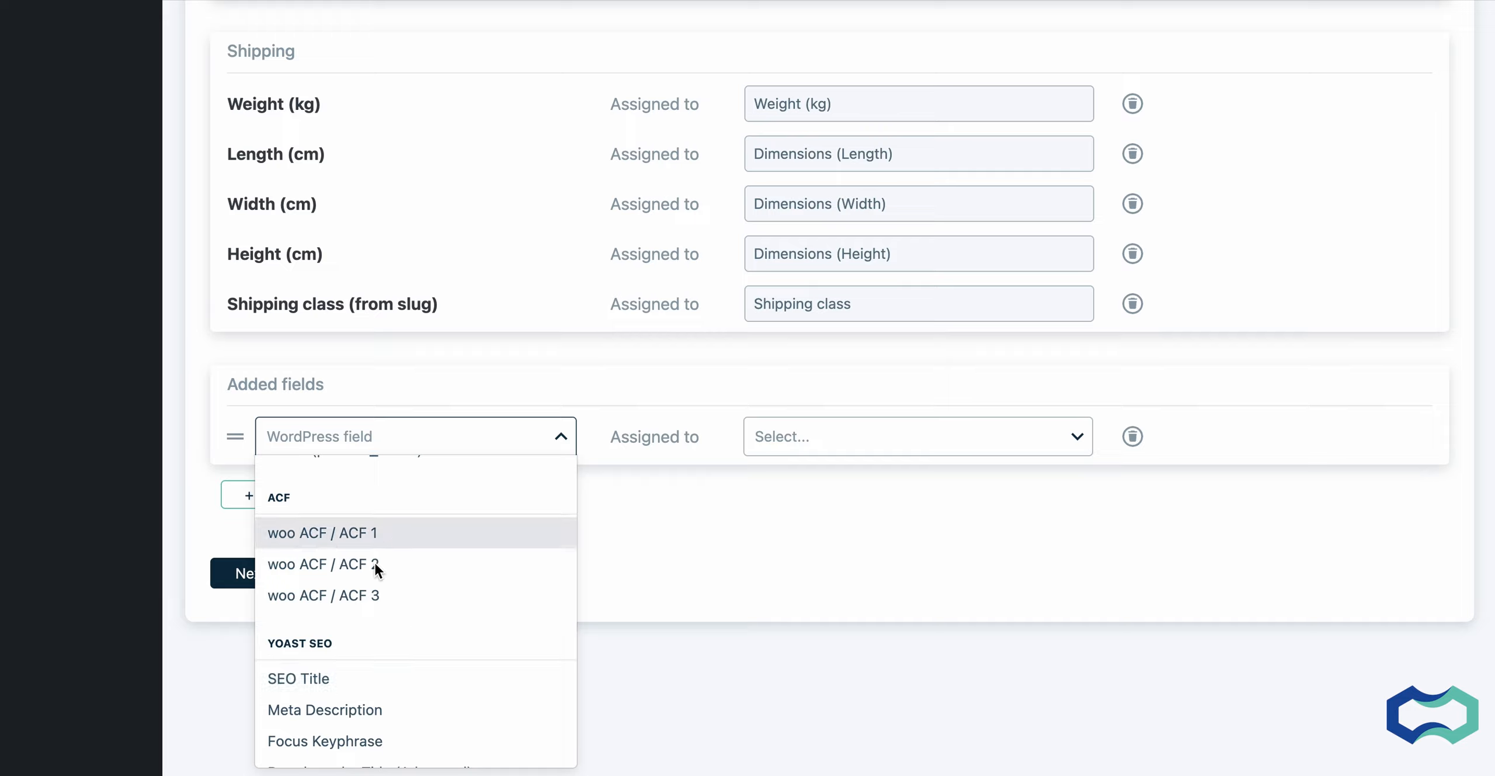
pyautogui.click(358, 685)
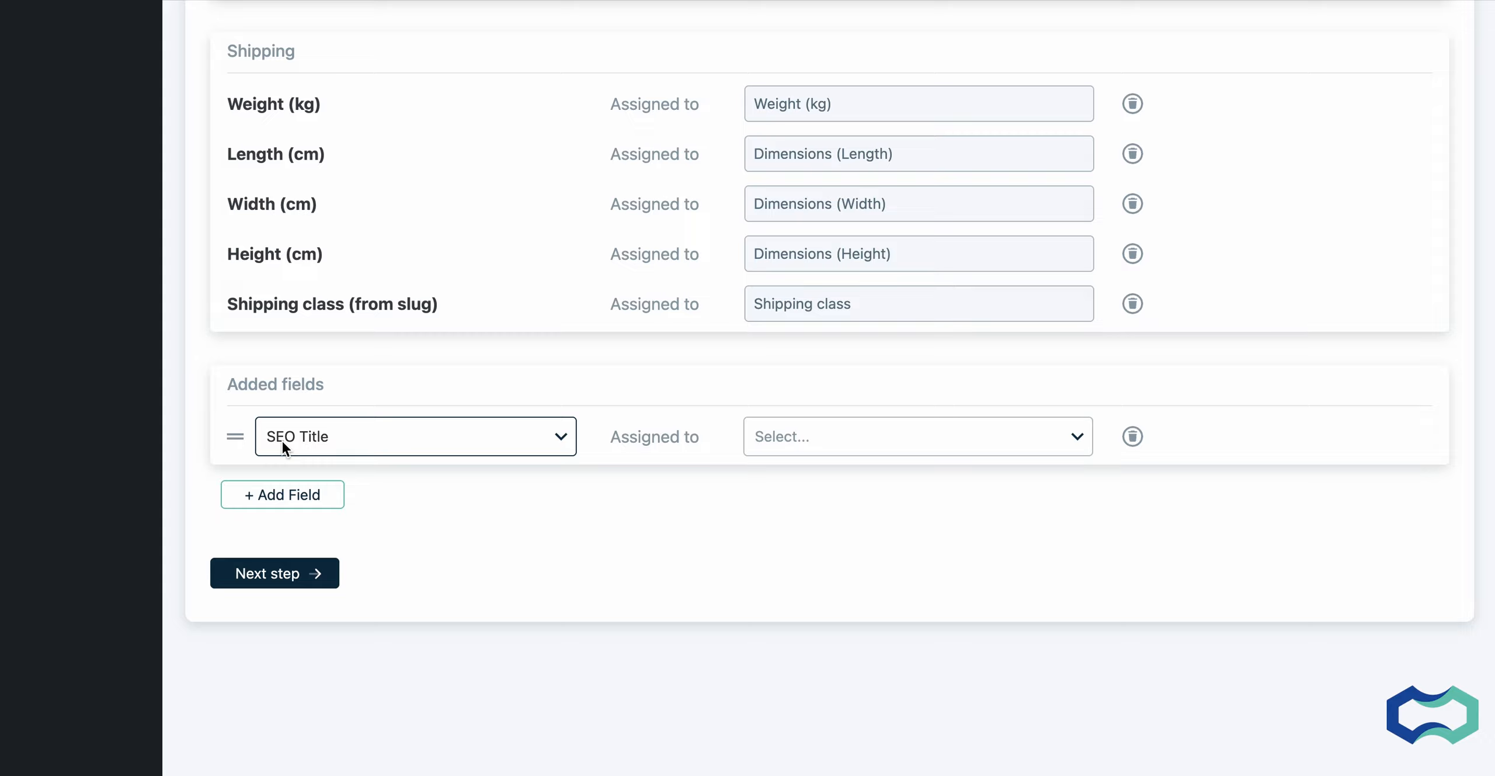
# Look through the Airtable fields available for assignment to SEO Title.
pyautogui.click(792, 431)
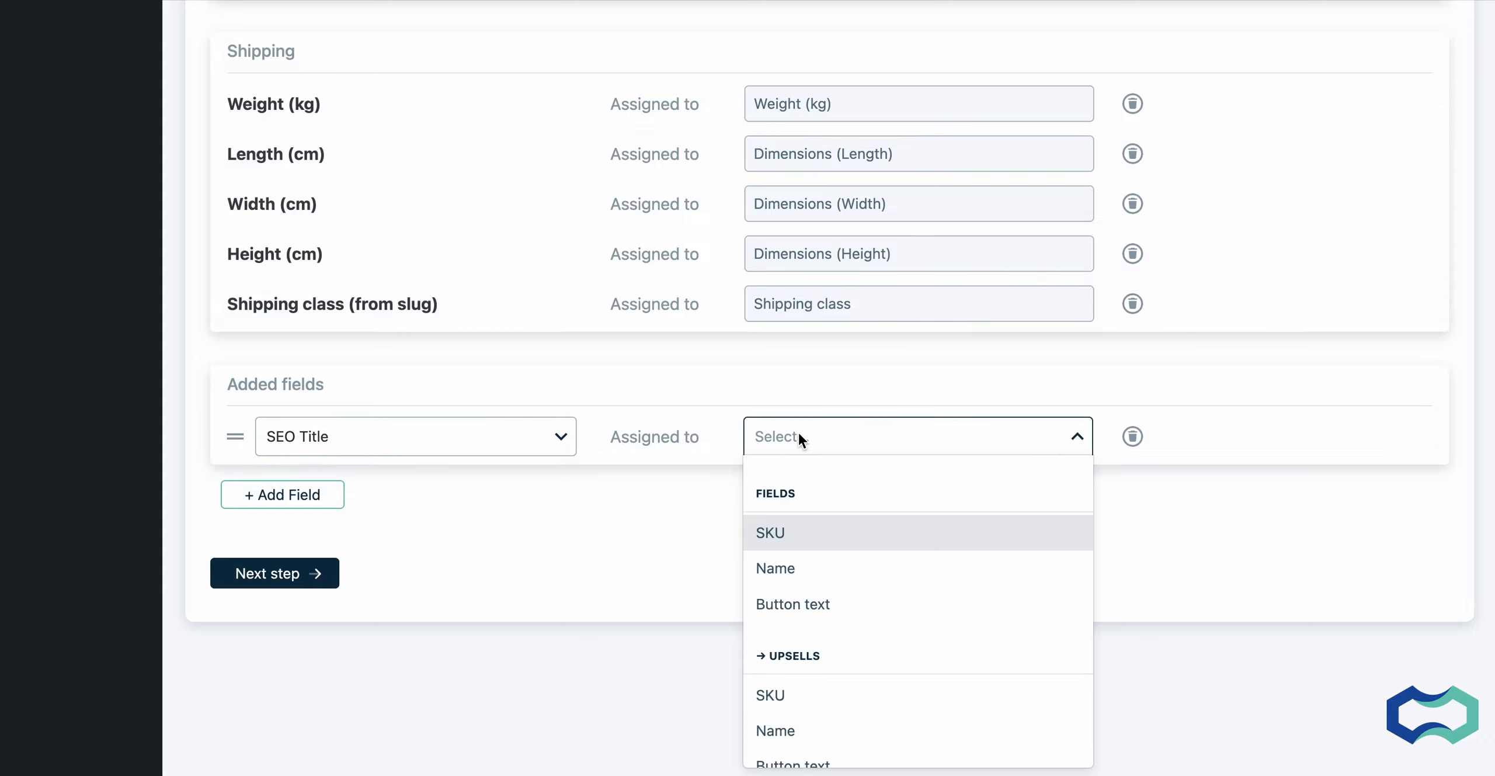
pyautogui.scroll(-10, 792, 616)
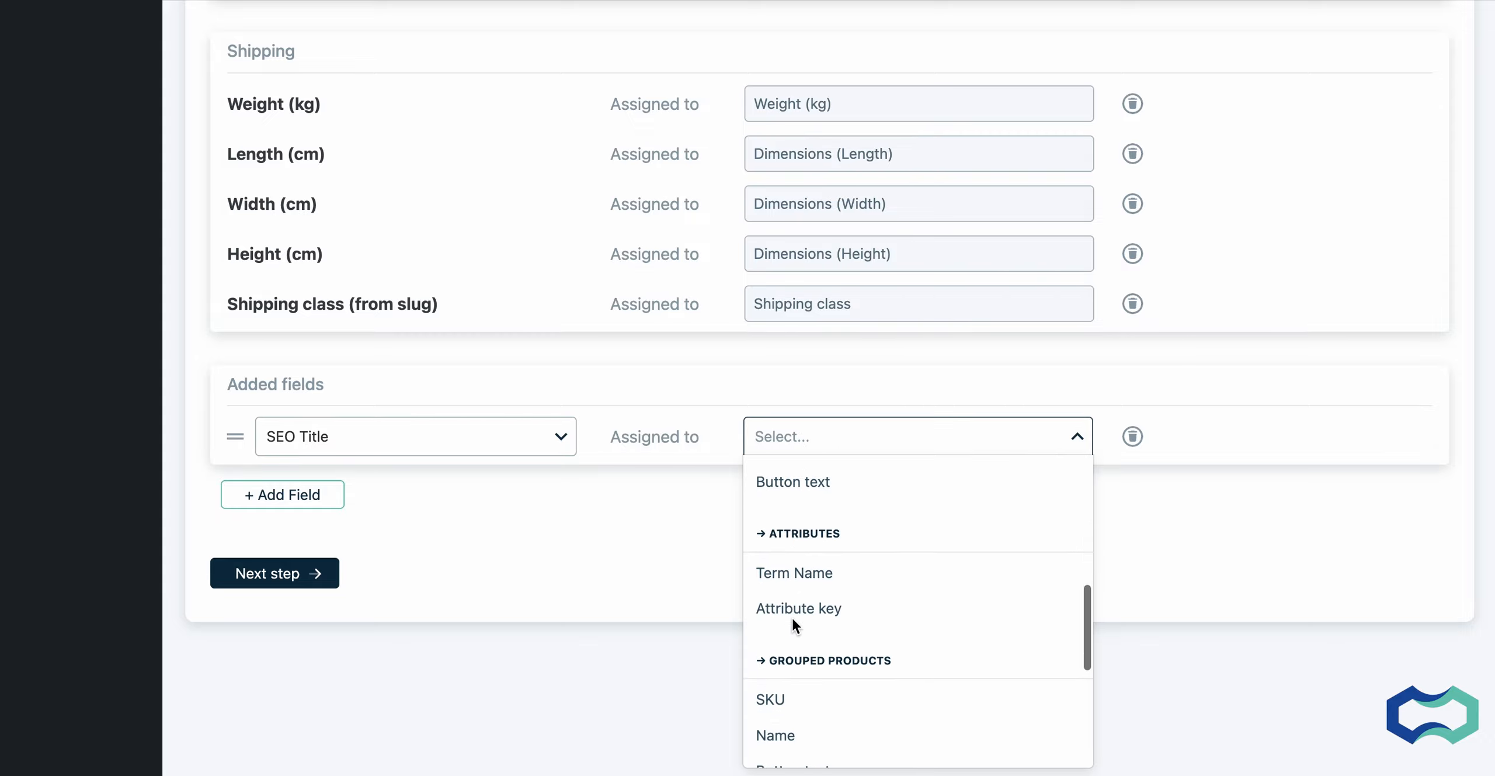
pyautogui.scroll(-3, 792, 617)
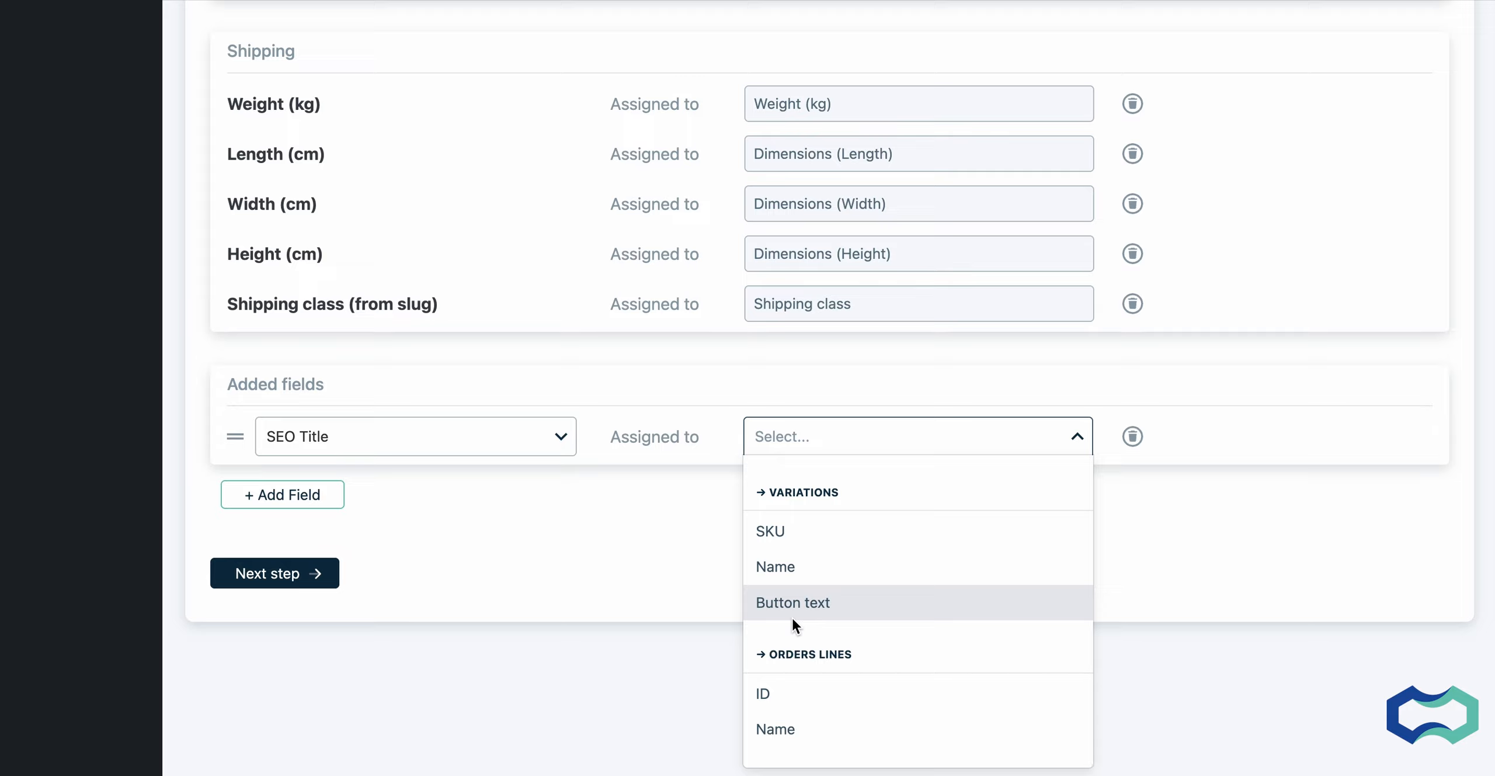
pyautogui.scroll(10, 793, 615)
pyautogui.scroll(3, 792, 616)
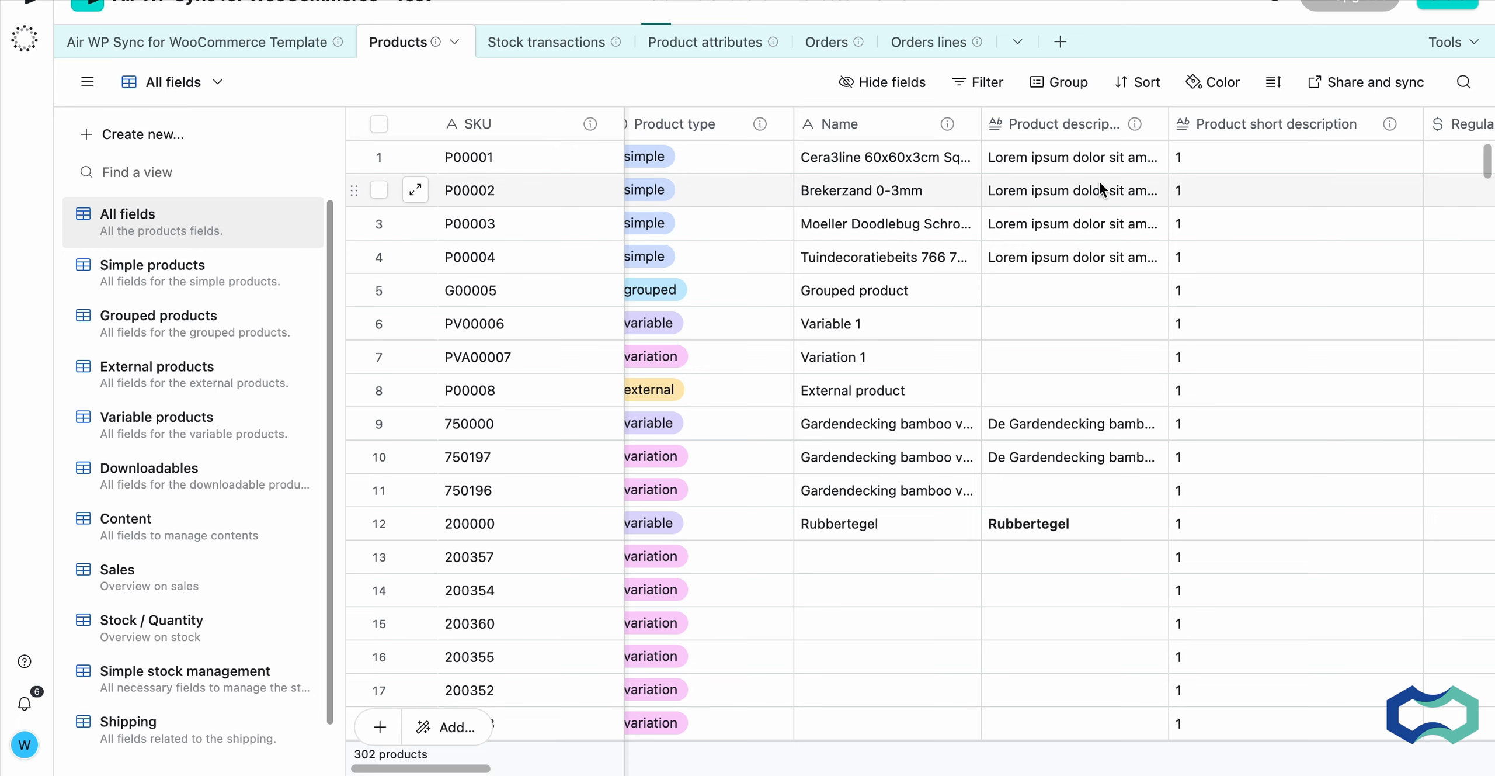
# Switch to the Airtable base and create a single line text field named SEO title in the Products table.
pyautogui.hscroll(15, 1101, 188)
pyautogui.hscroll(10, 1098, 180)
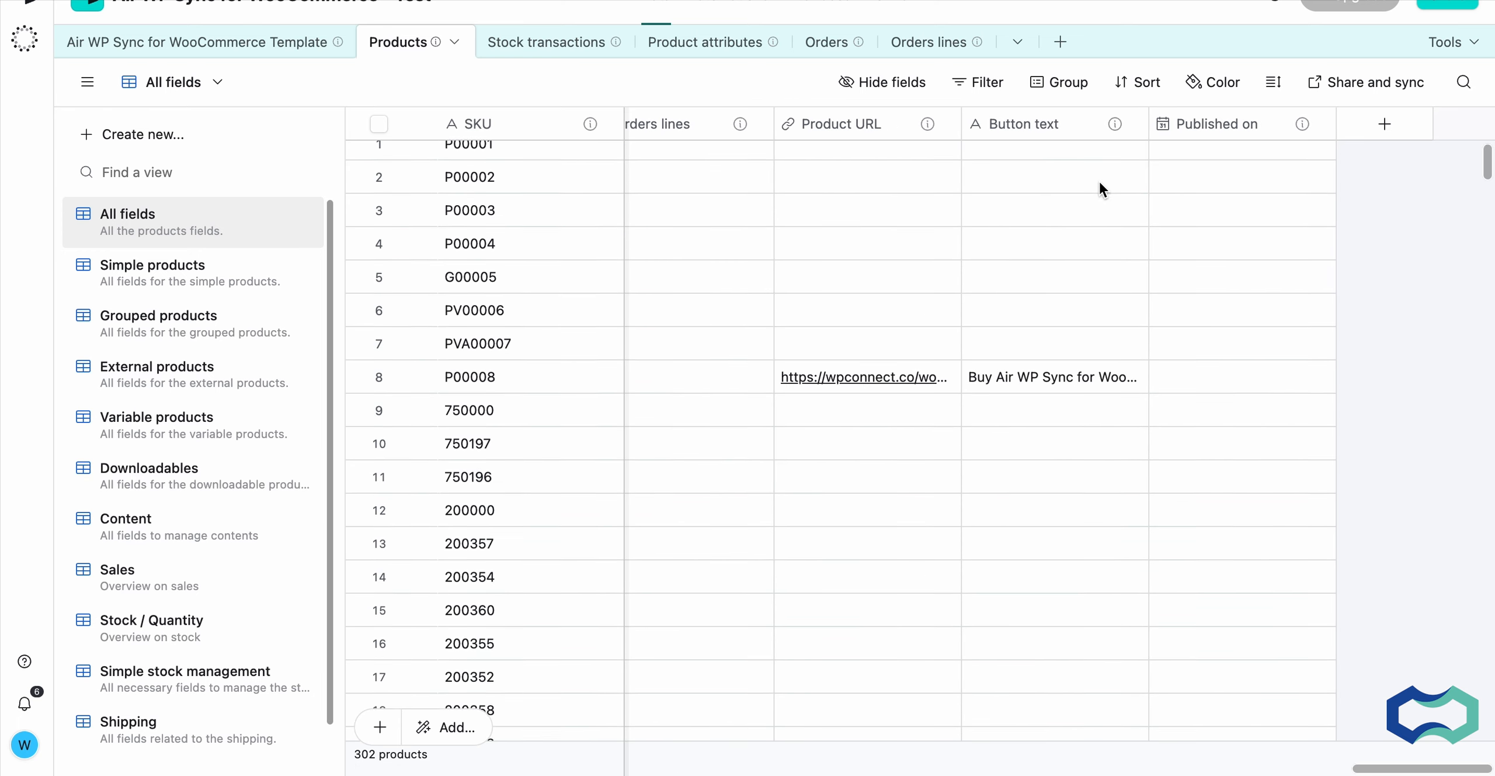
pyautogui.click(1388, 133)
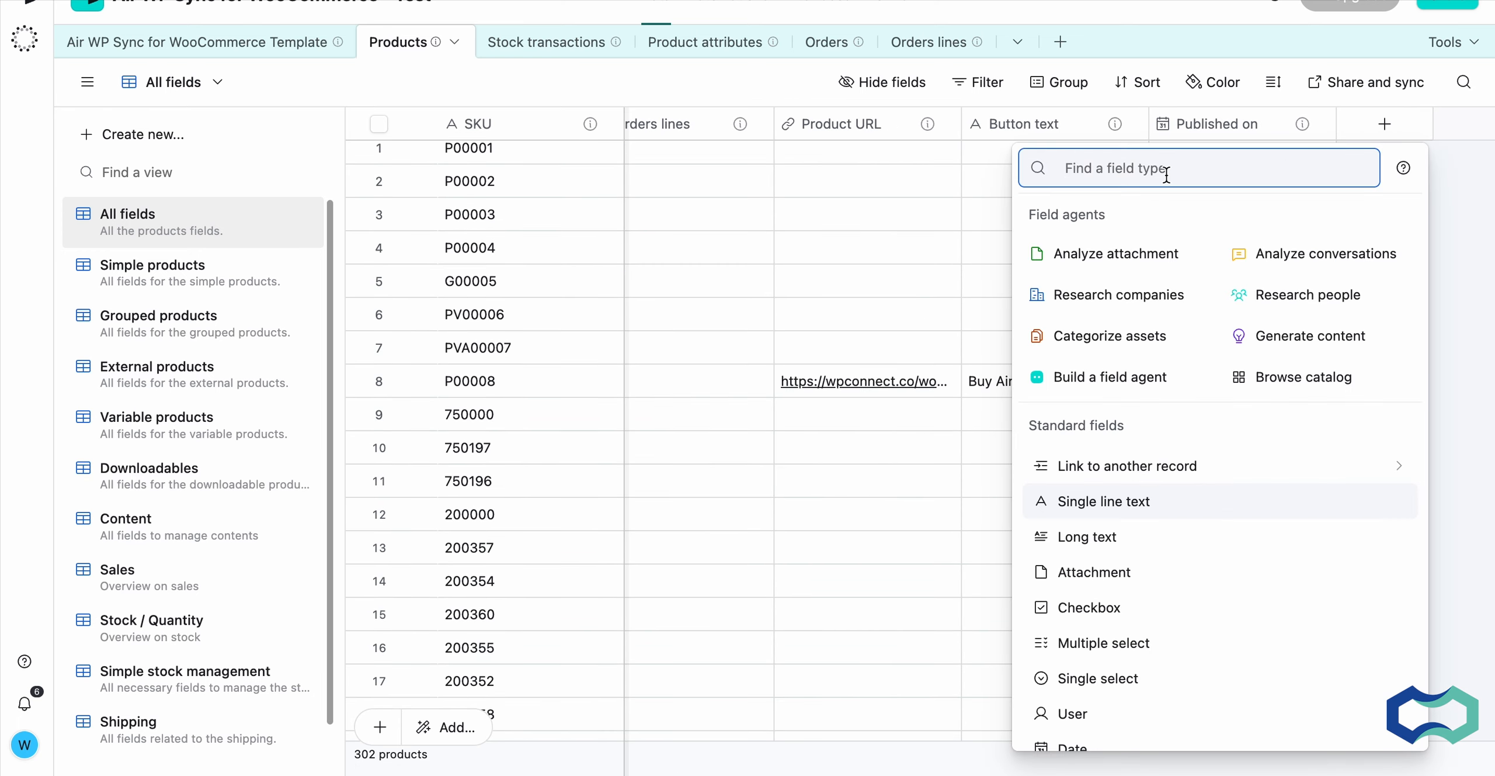
pyautogui.click(1169, 509)
pyautogui.write('SEO title')
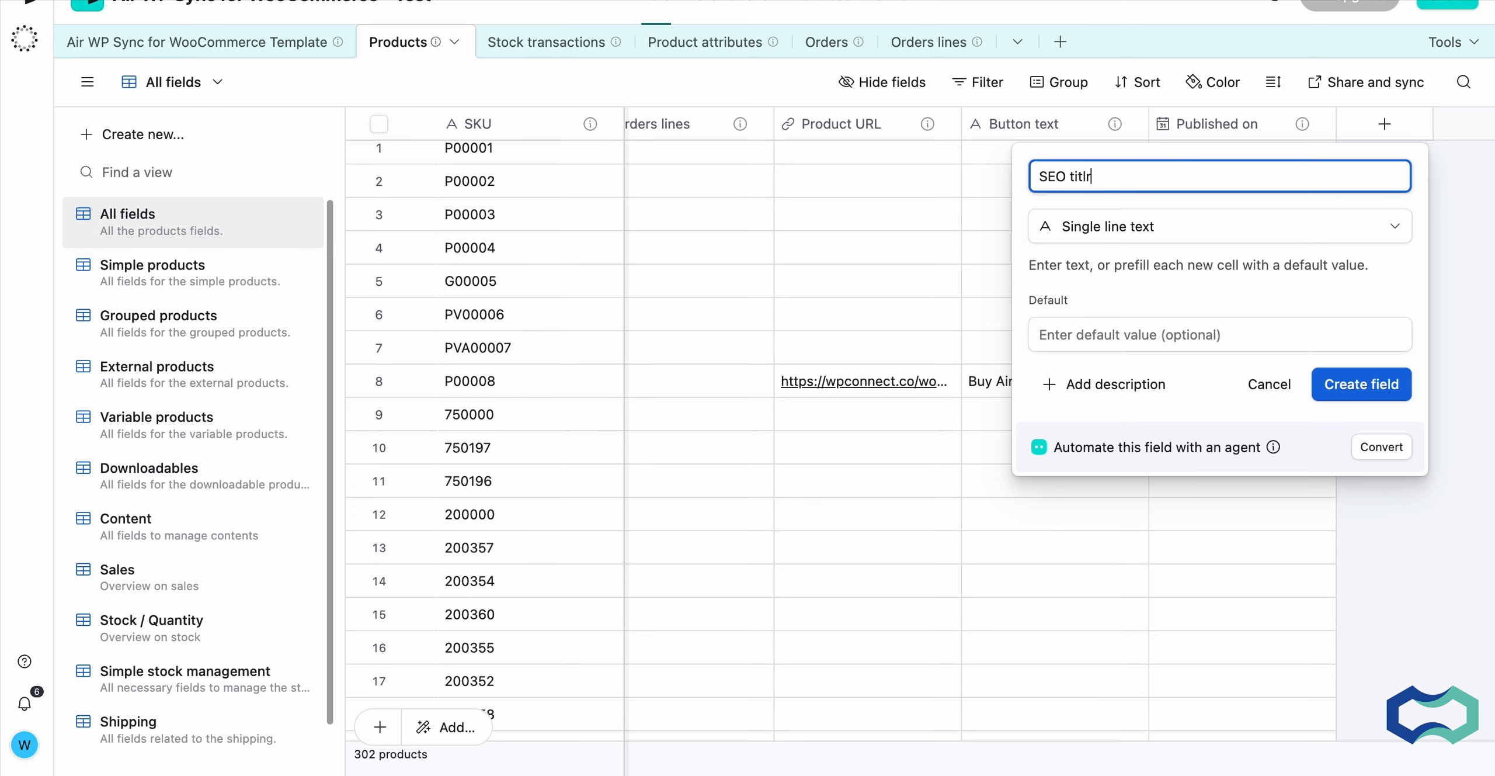
pyautogui.click(1361, 383)
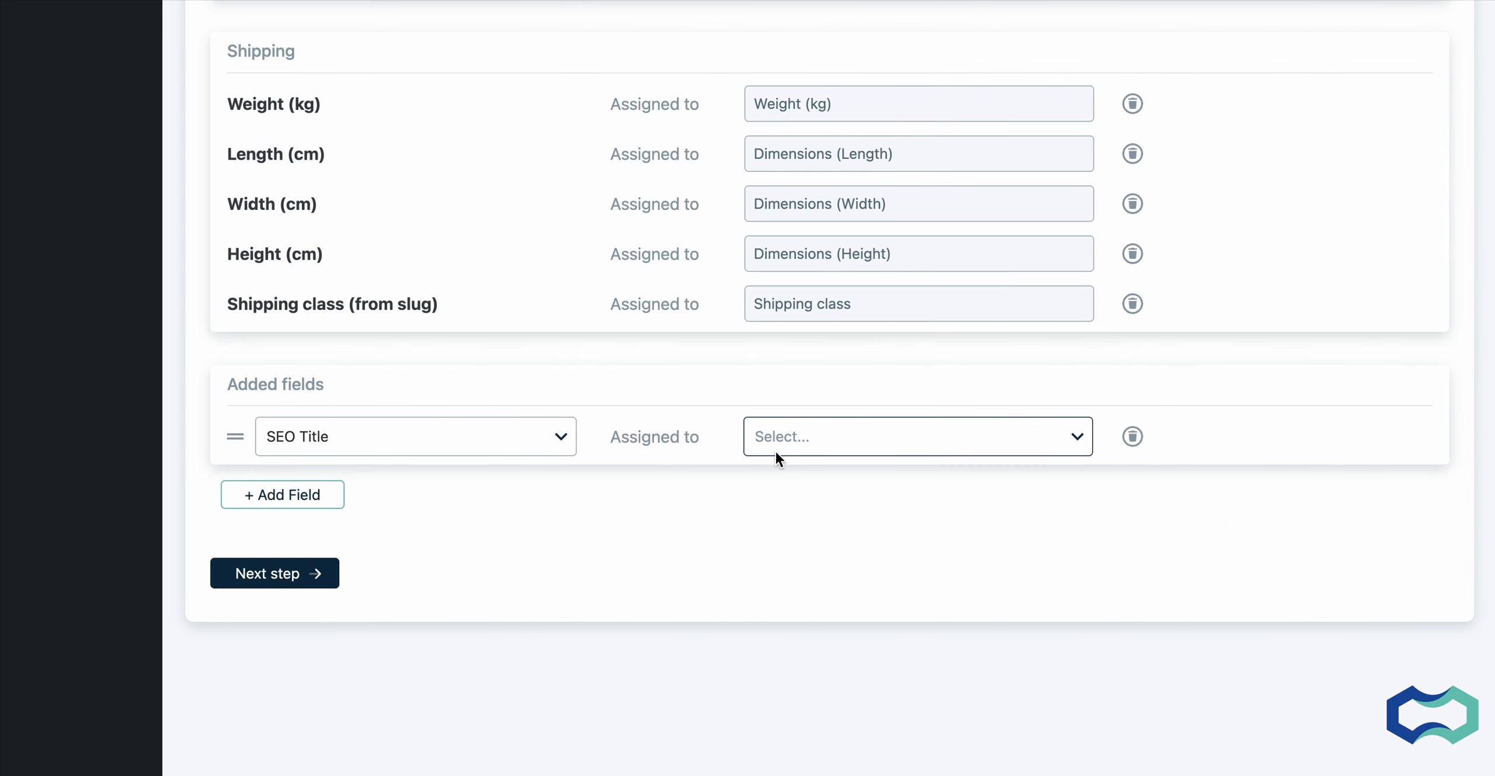
# Back in the WordPress mapping, check the Airtable fields offered for SEO Title and remove that added mapping row.
pyautogui.click(795, 431)
pyautogui.scroll(-3, 799, 526)
pyautogui.scroll(1, 799, 525)
pyautogui.scroll(5, 799, 526)
pyautogui.click(665, 476)
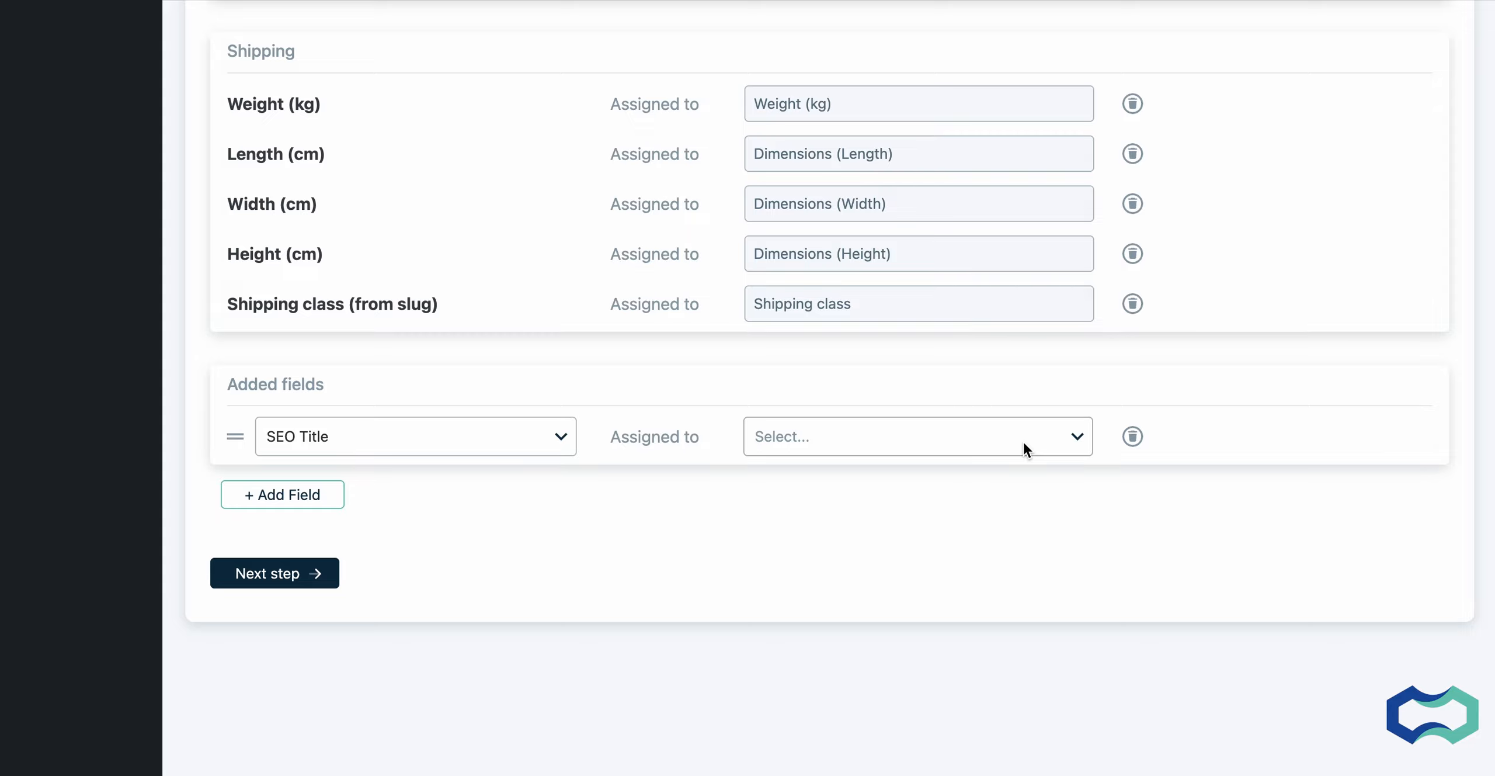
pyautogui.click(1132, 438)
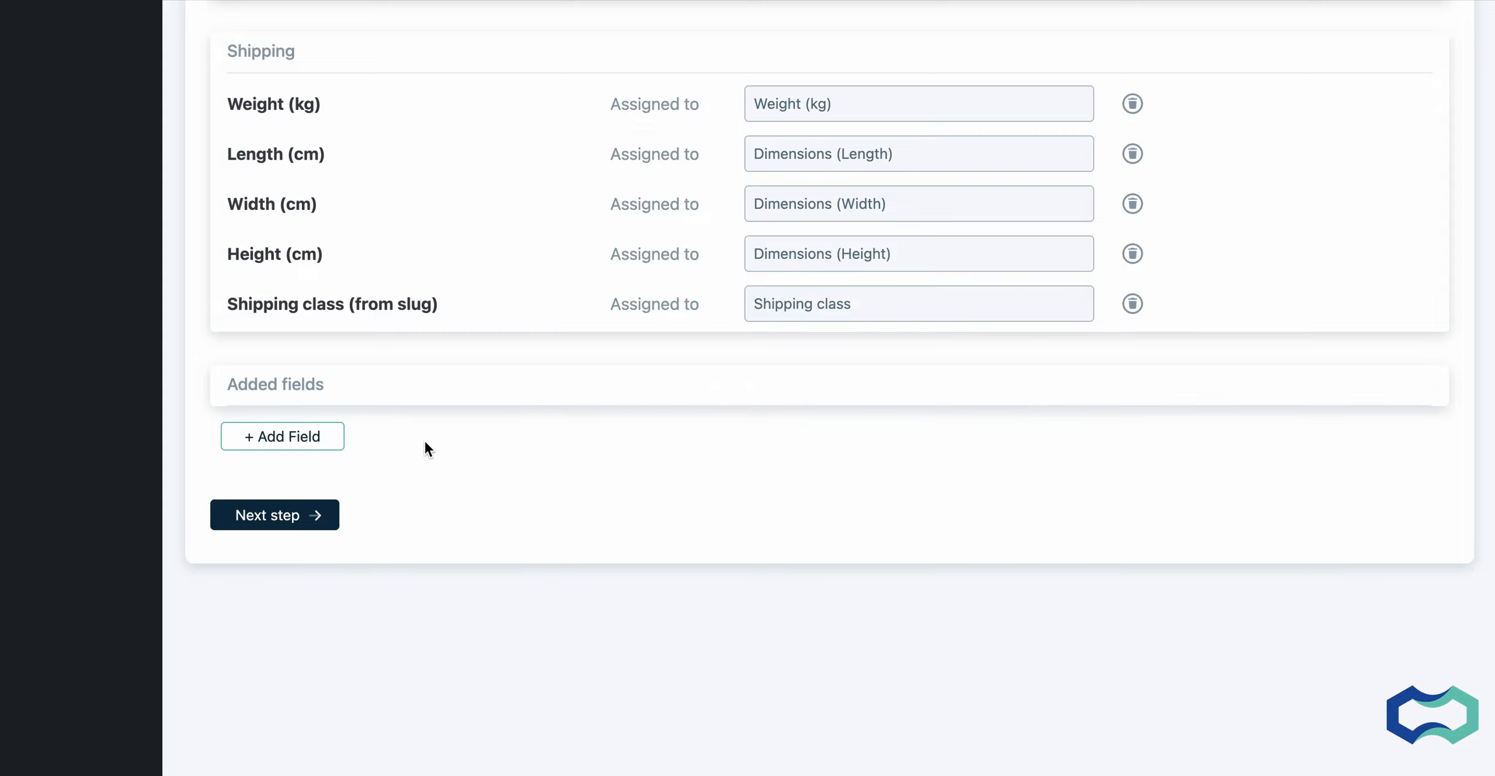